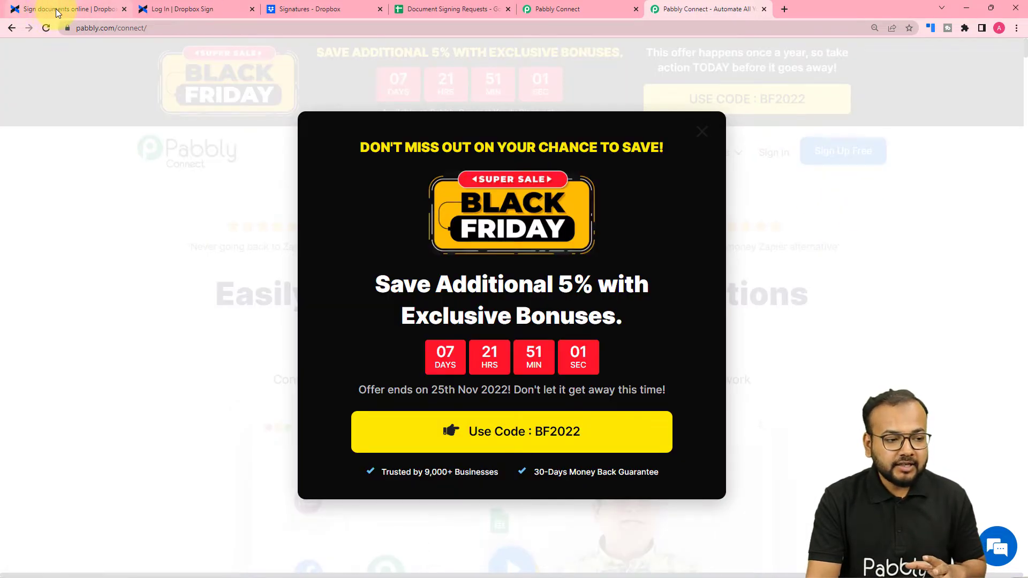
- Create a workflow named "Signature Requests to Google Sheets" from the Pabbly Connect dashboard
click(50, 11)
click(560, 8)
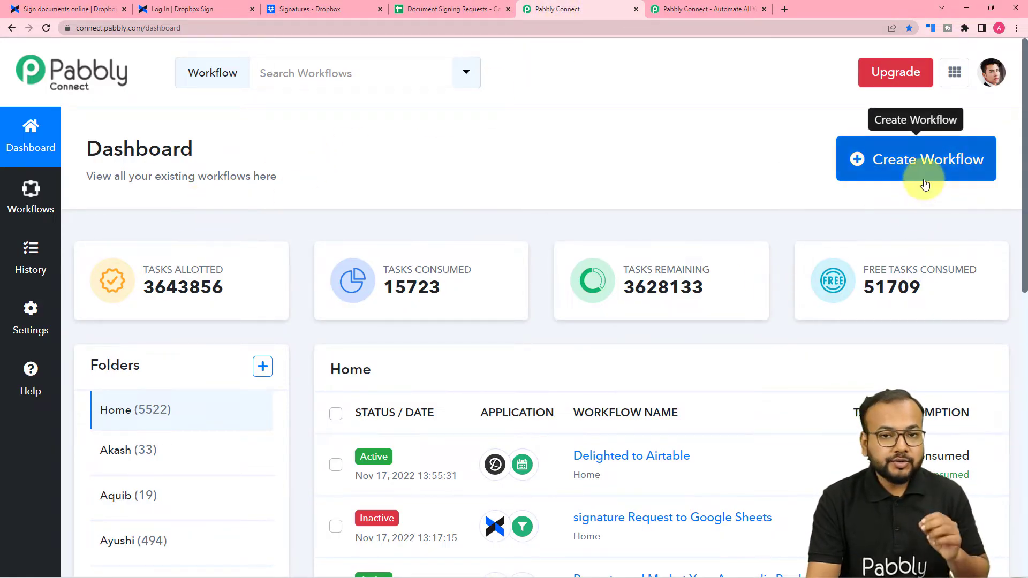
click(918, 165)
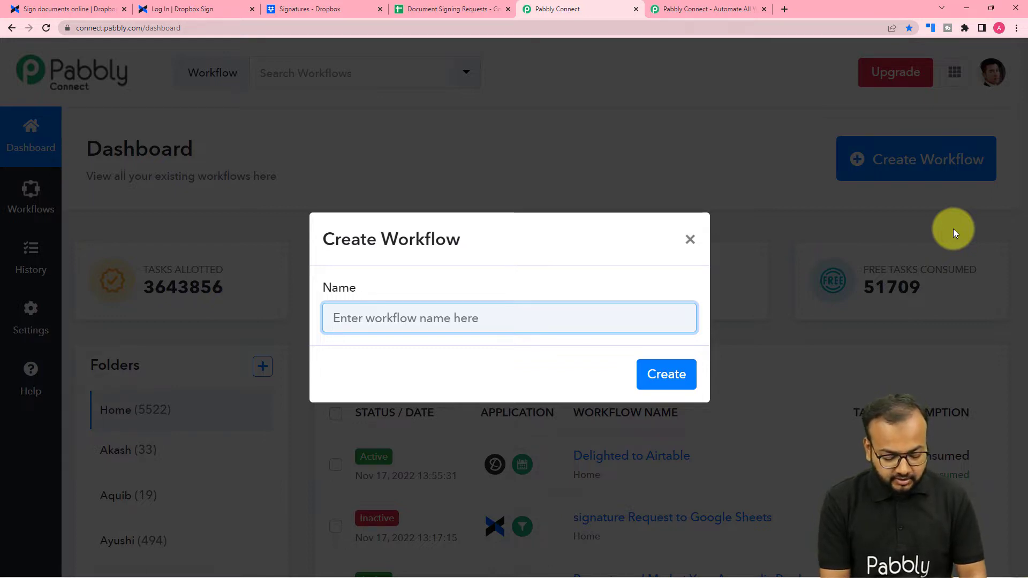
text(Signature Req)
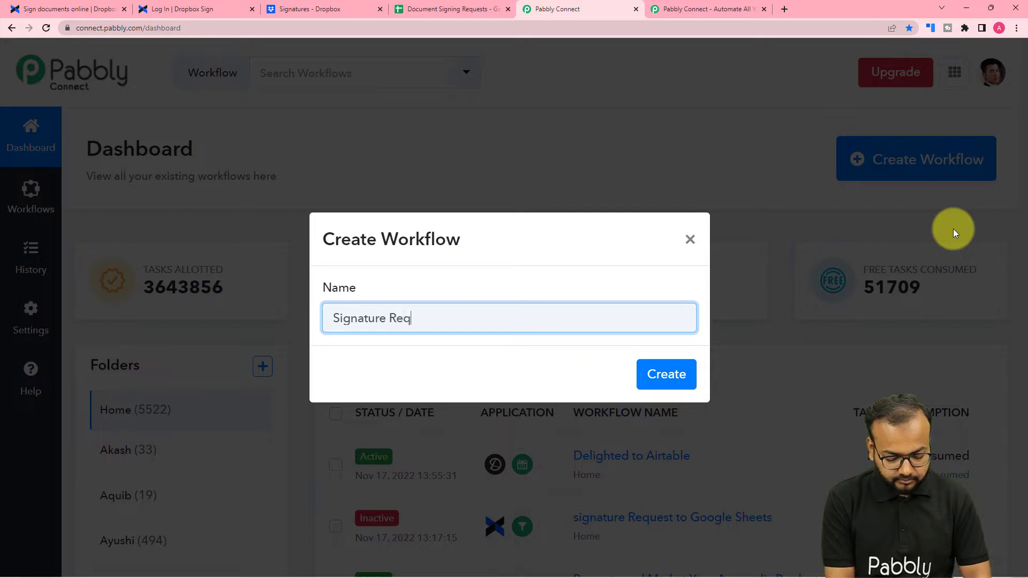
text(uests)
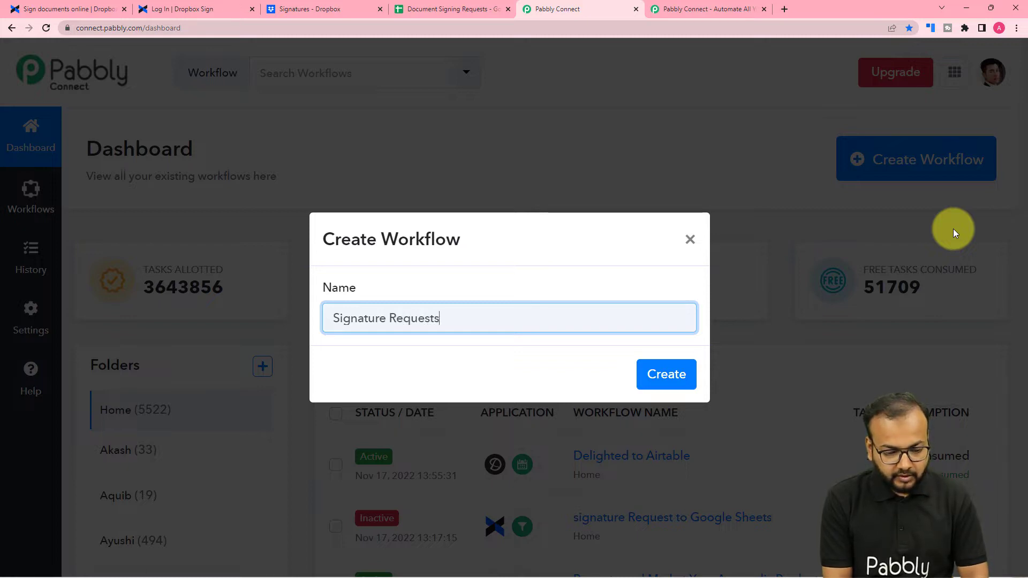
text( to )
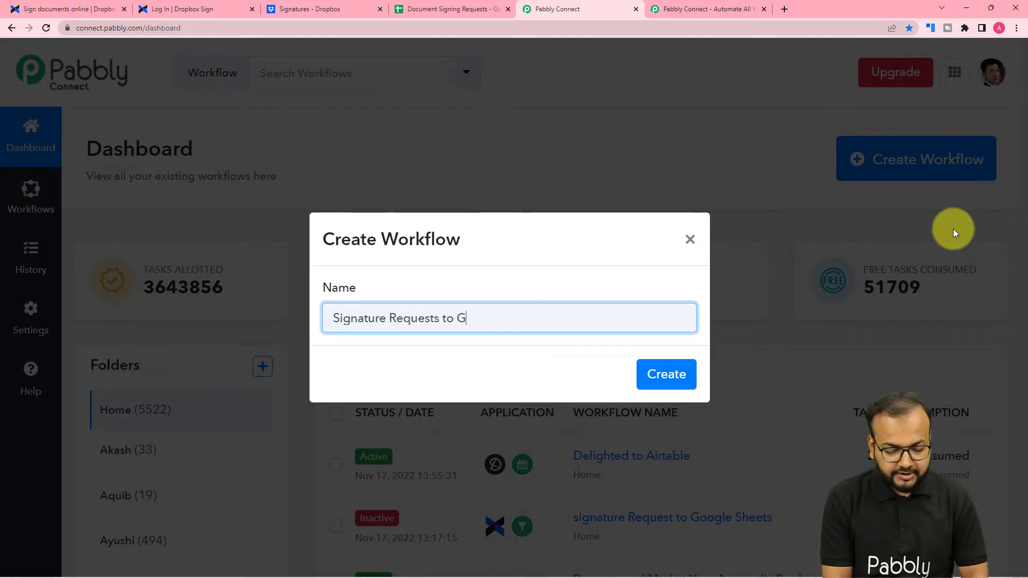
text(Googlee)
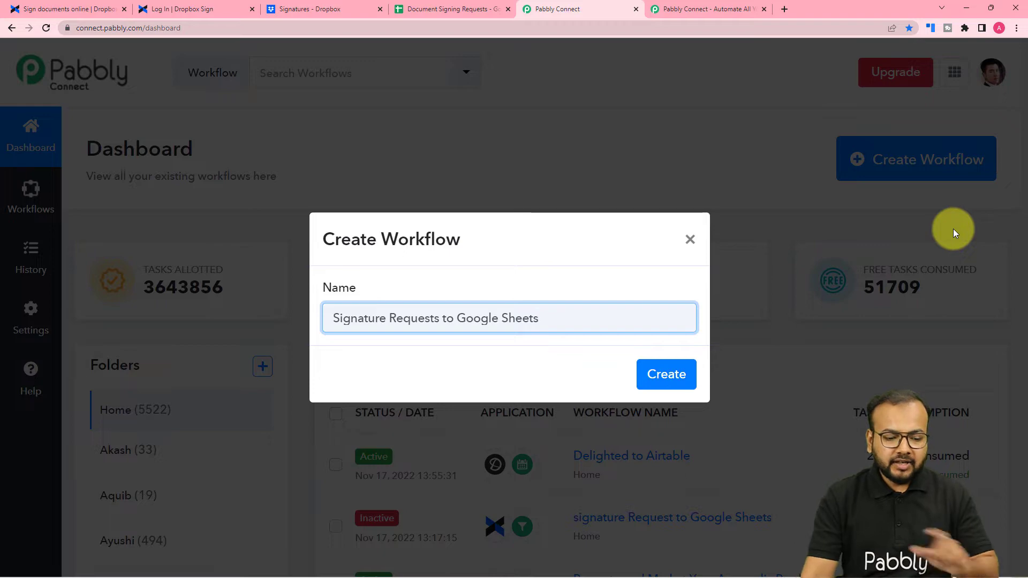
click(665, 374)
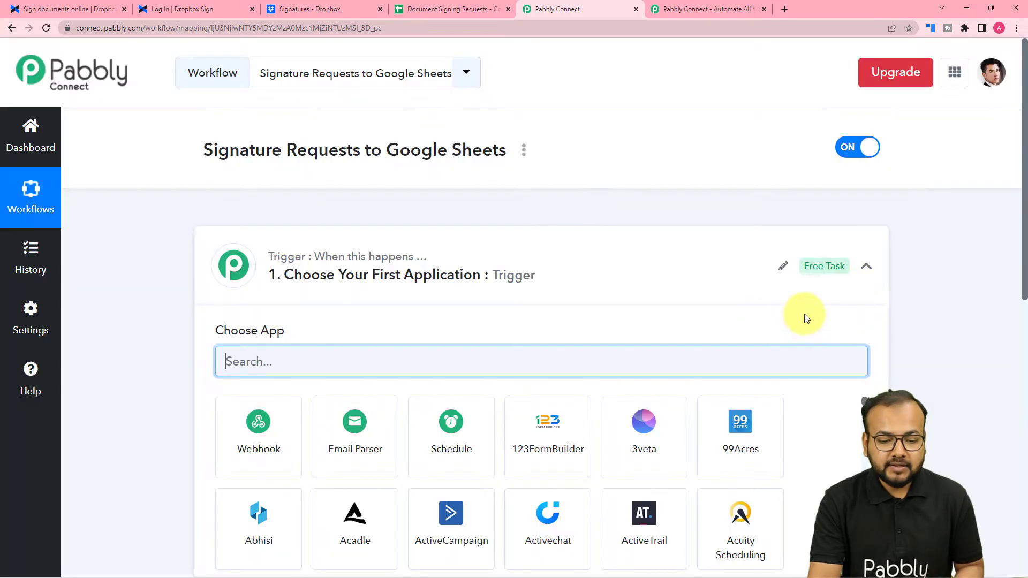
click(867, 268)
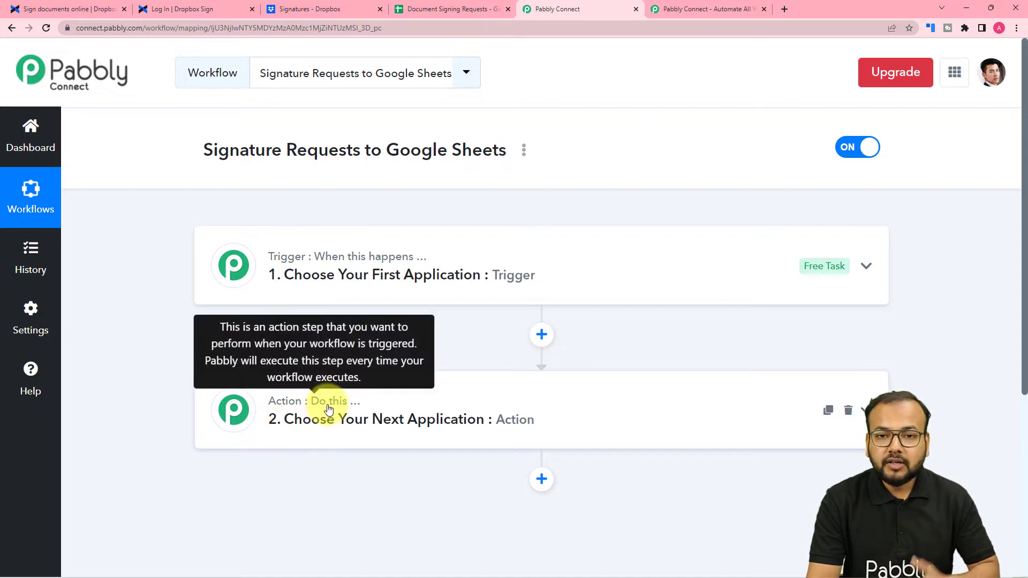
click(369, 285)
scroll(287, 281, down, 2)
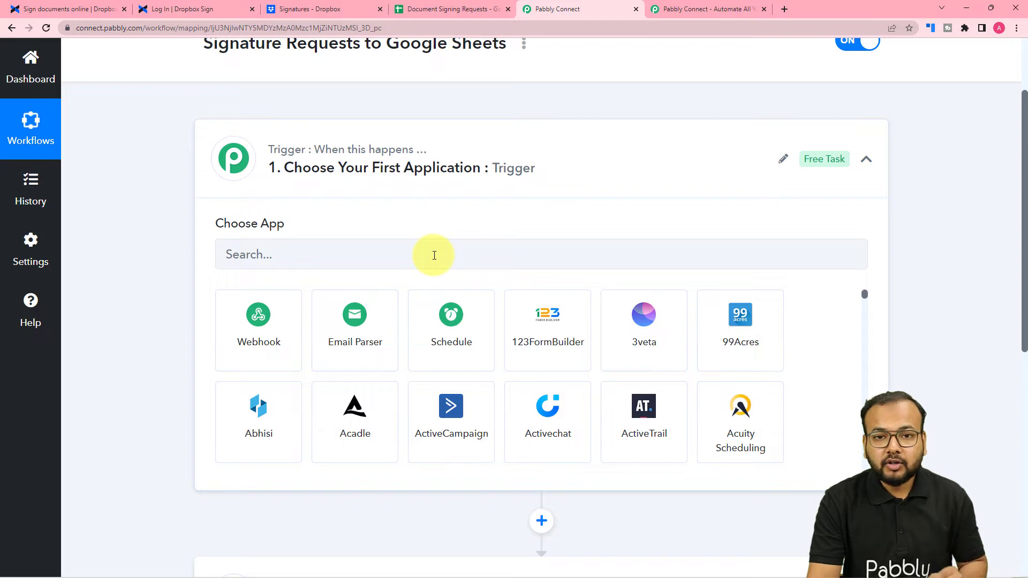
scroll(420, 283, up, 2)
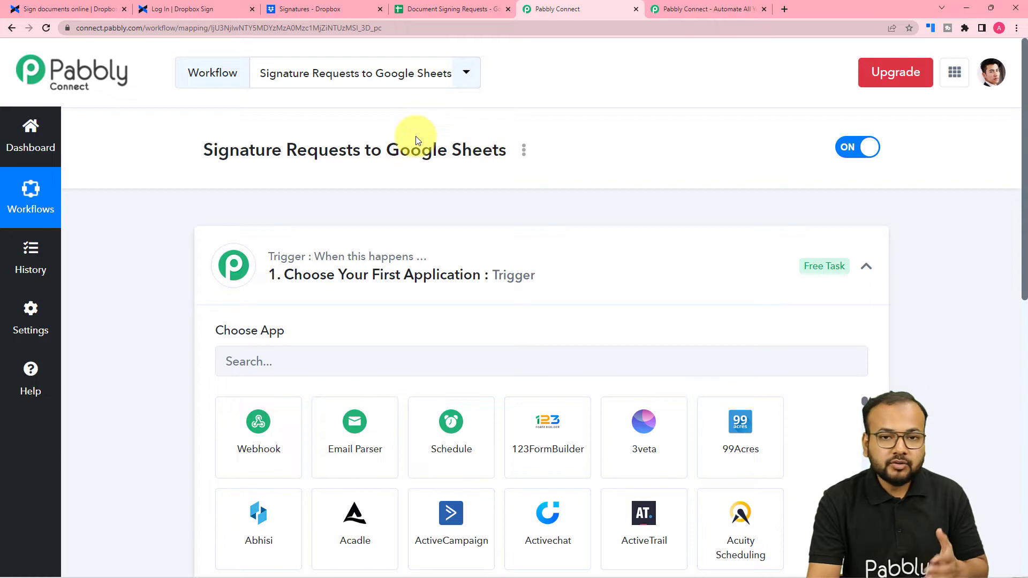
scroll(416, 140, down, 3)
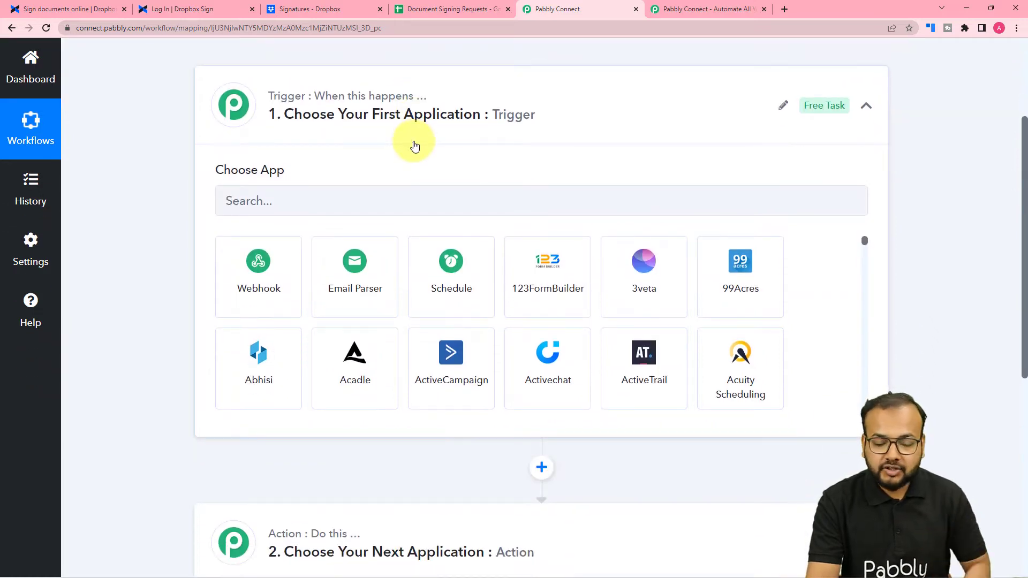
- Choose Dropbox Sign as the workflow's trigger app and set its trigger event to Webhook Configuration
scroll(292, 235, up, 2)
click(312, 312)
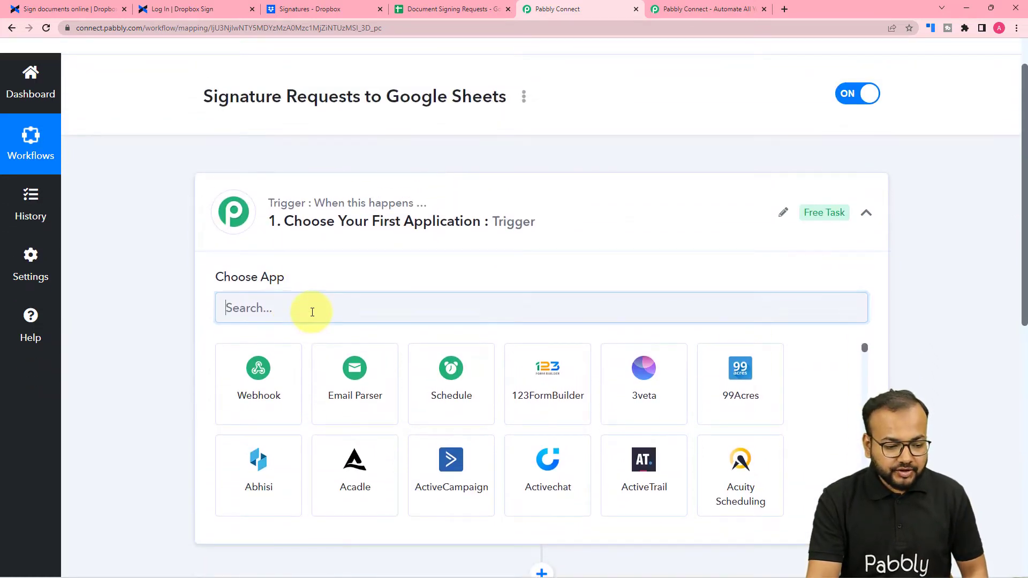
text(drop)
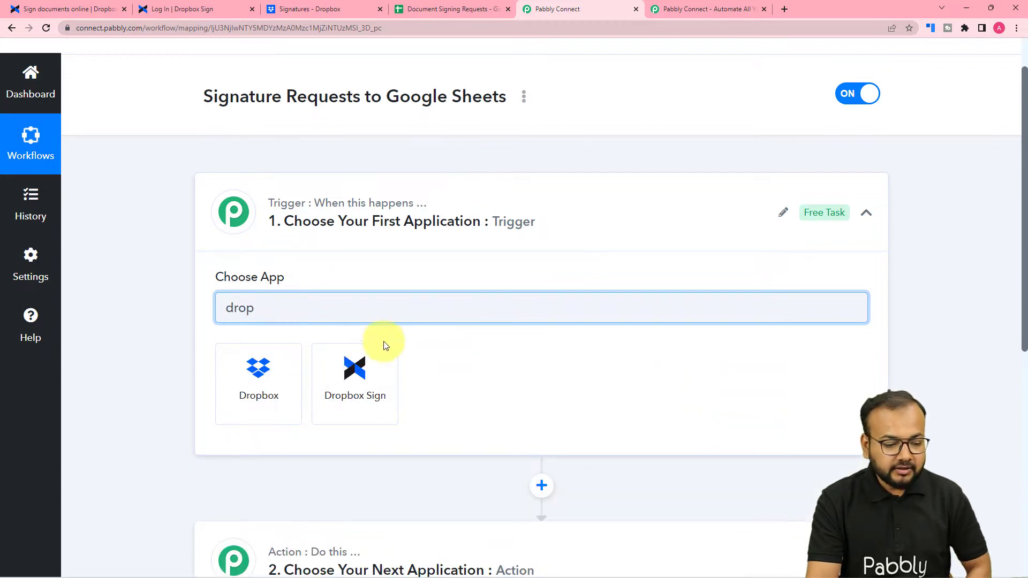
click(351, 410)
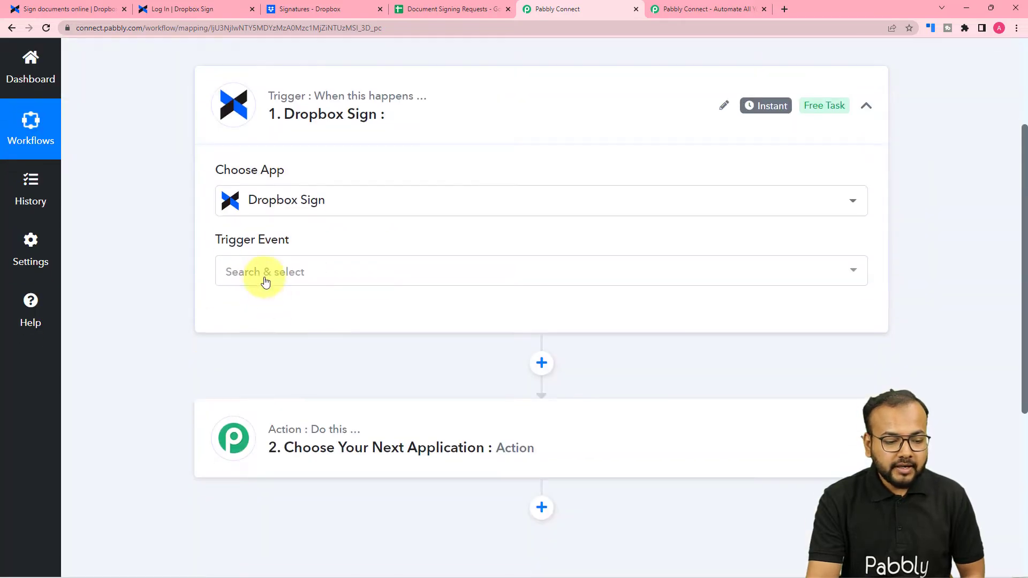
click(263, 273)
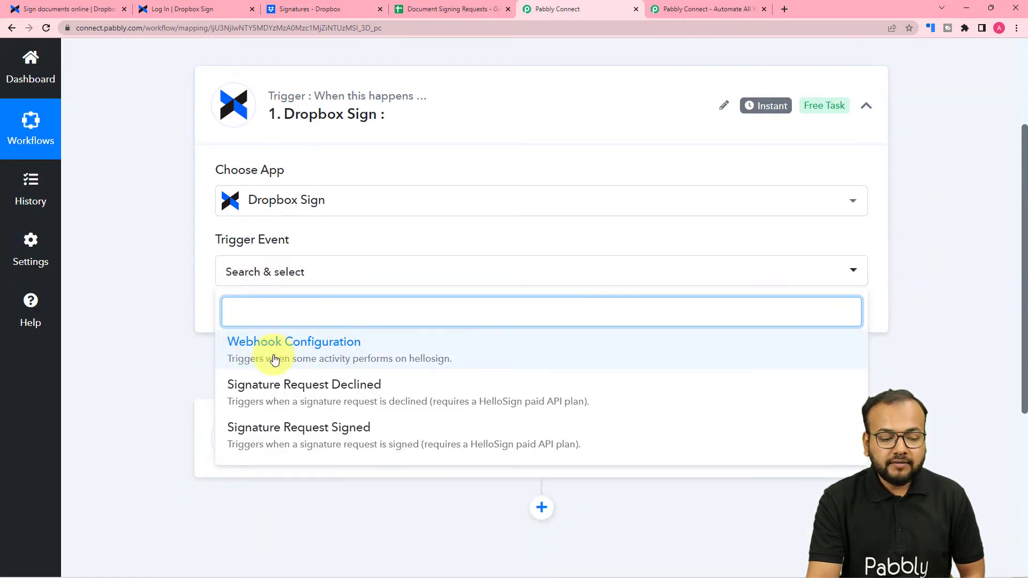
click(342, 355)
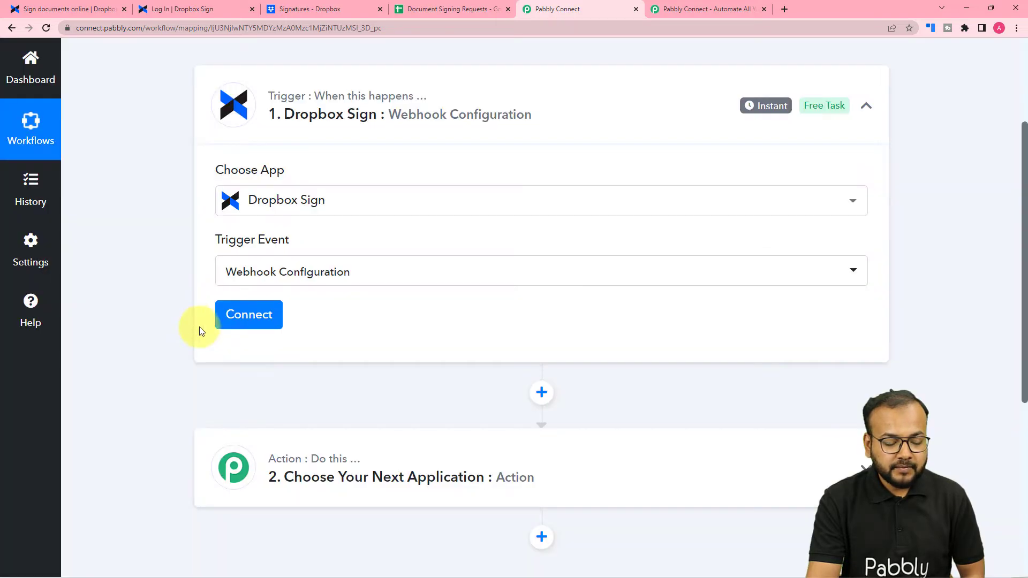
- Start connecting a Dropbox Sign account to the trigger by adding a new connection
click(266, 322)
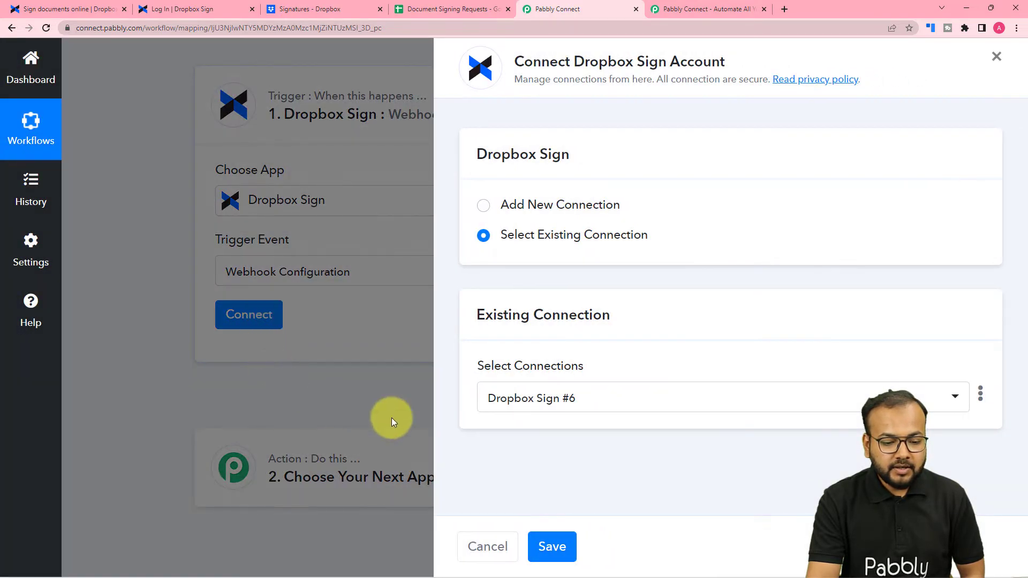
click(483, 206)
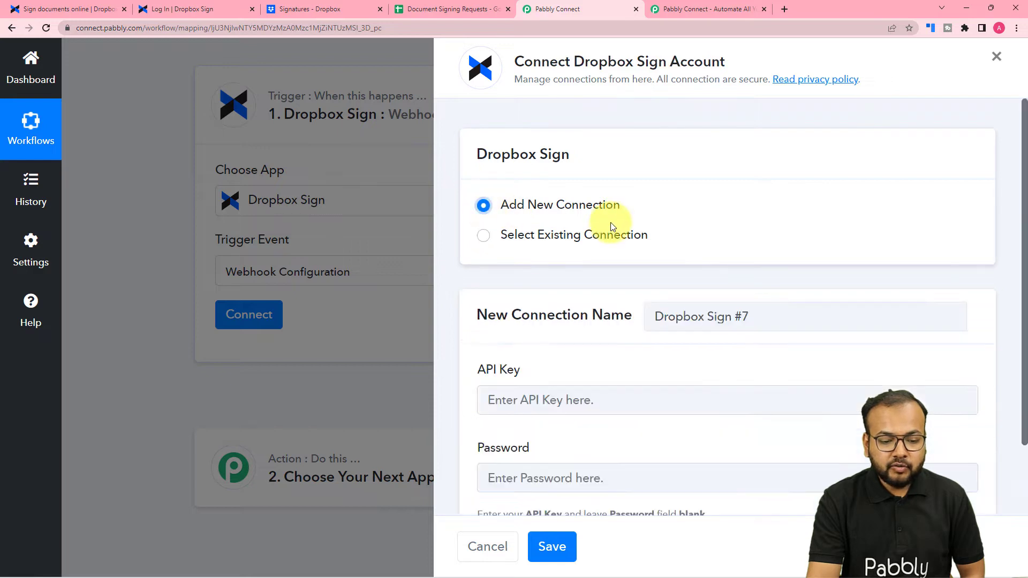
scroll(611, 241, down, 2)
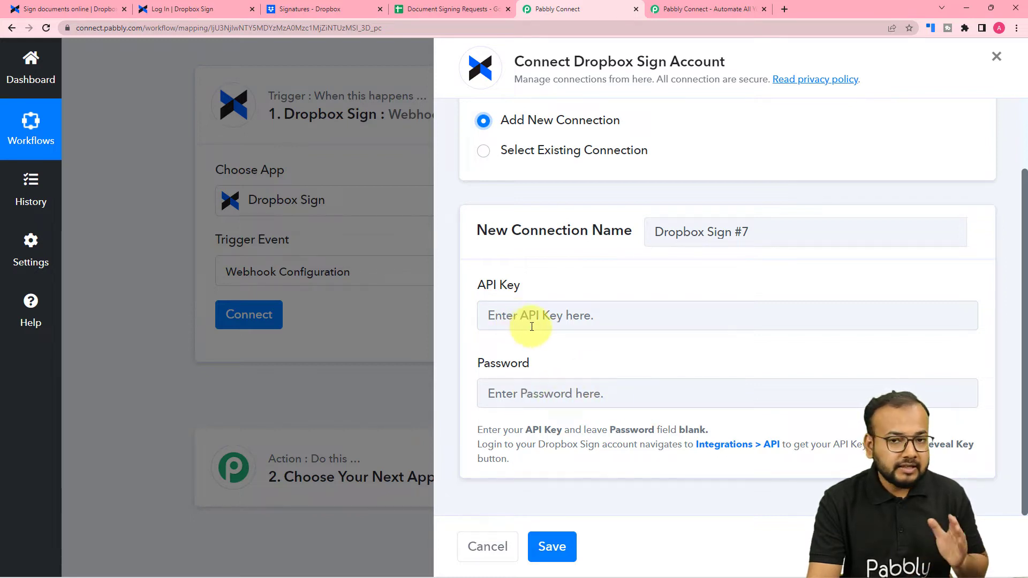
- Switch to Dropbox Sign and open the account's API settings within its integrations
click(100, 12)
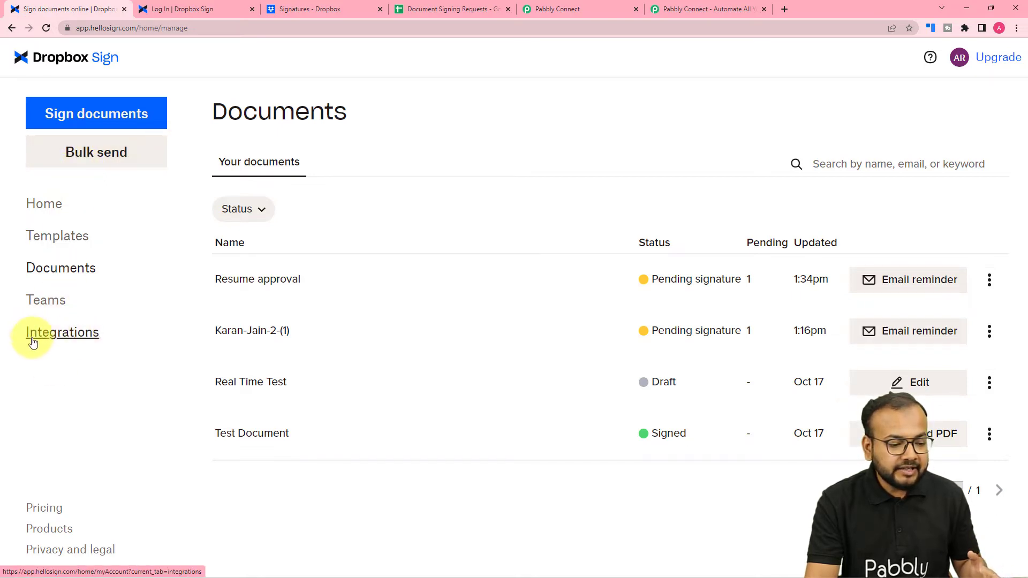
click(82, 341)
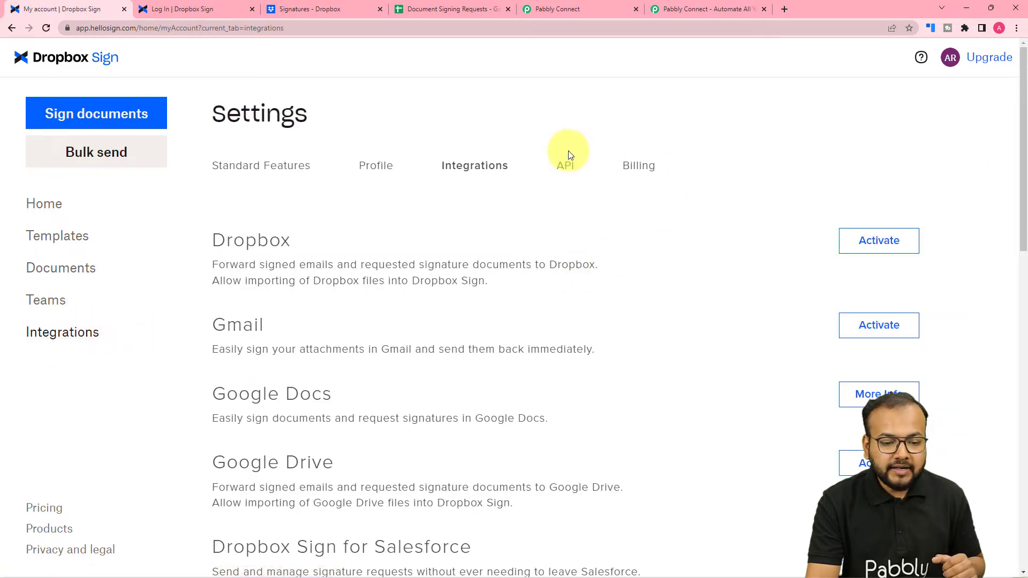
click(564, 166)
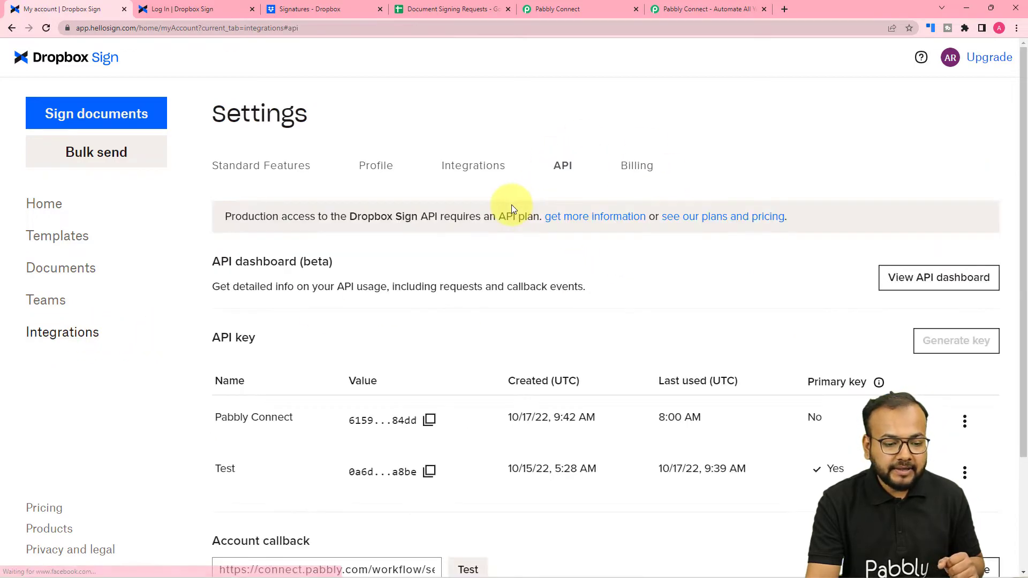
scroll(389, 382, down, 1)
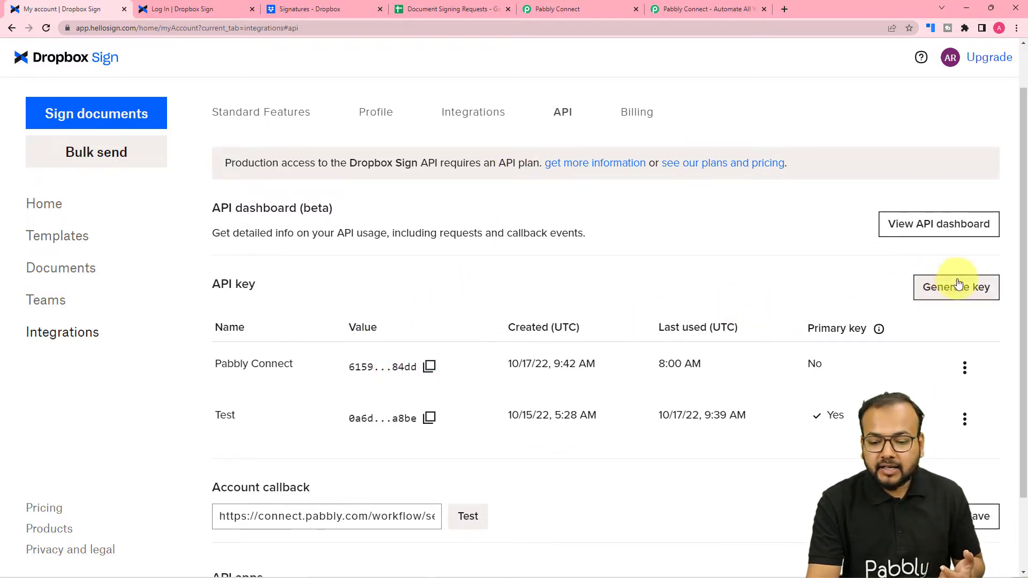
- Generate a new Dropbox Sign API key named "Testing key"
click(951, 288)
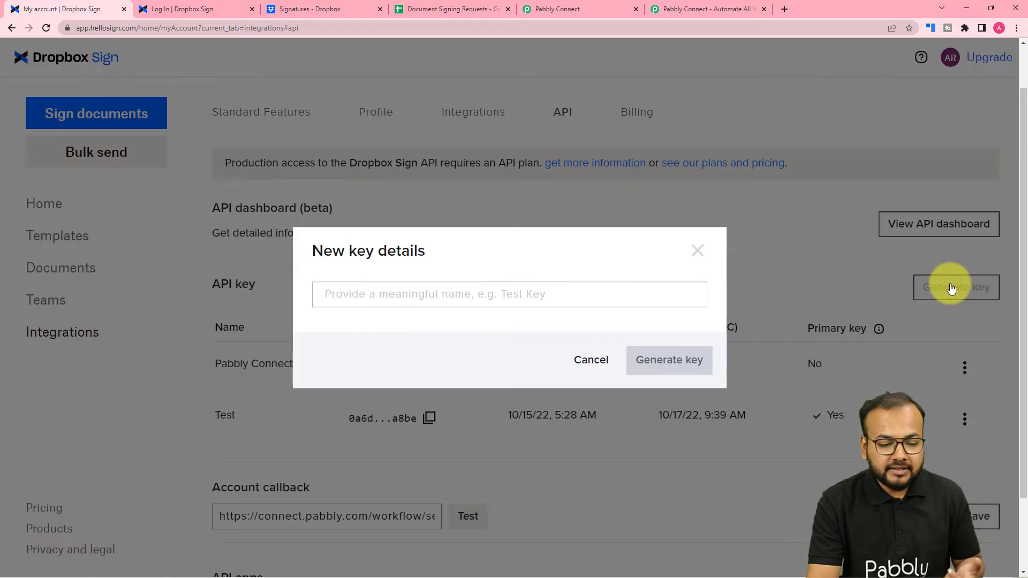
click(381, 298)
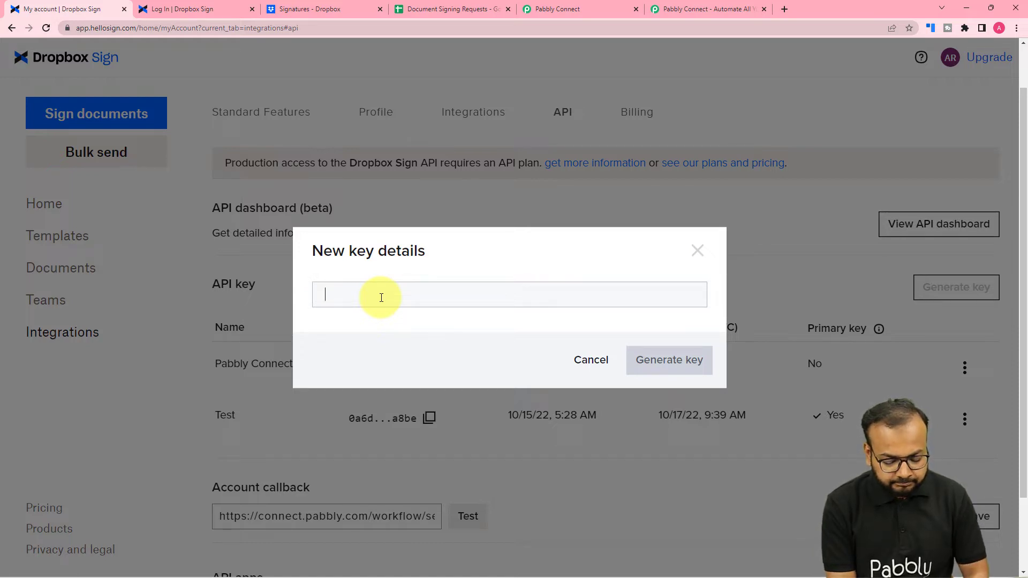
text(T)
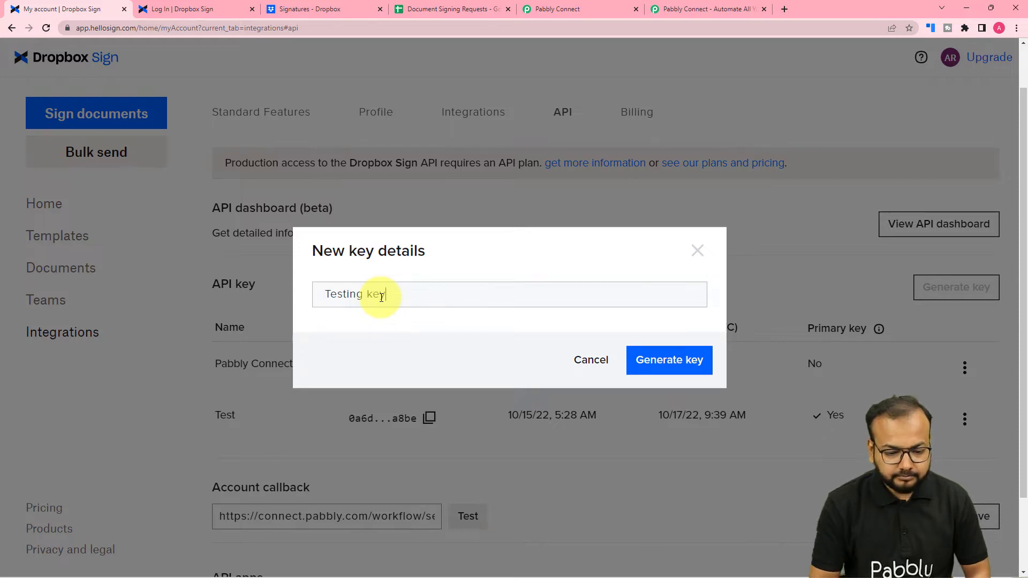
text(esting key)
click(667, 364)
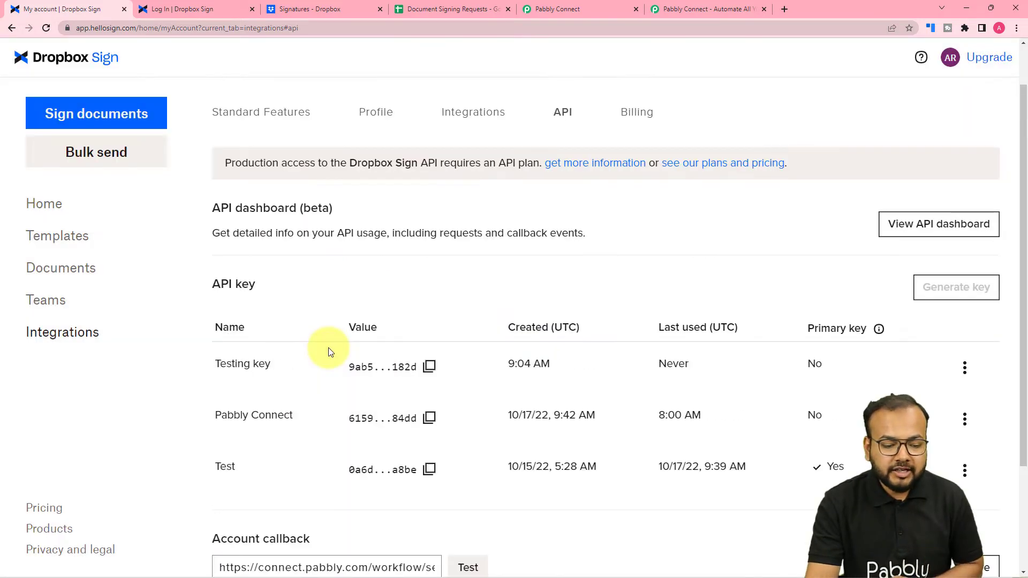
- Copy the Testing key's API key into the new Dropbox Sign connection in Pabbly Connect and save the connection
click(432, 369)
click(573, 8)
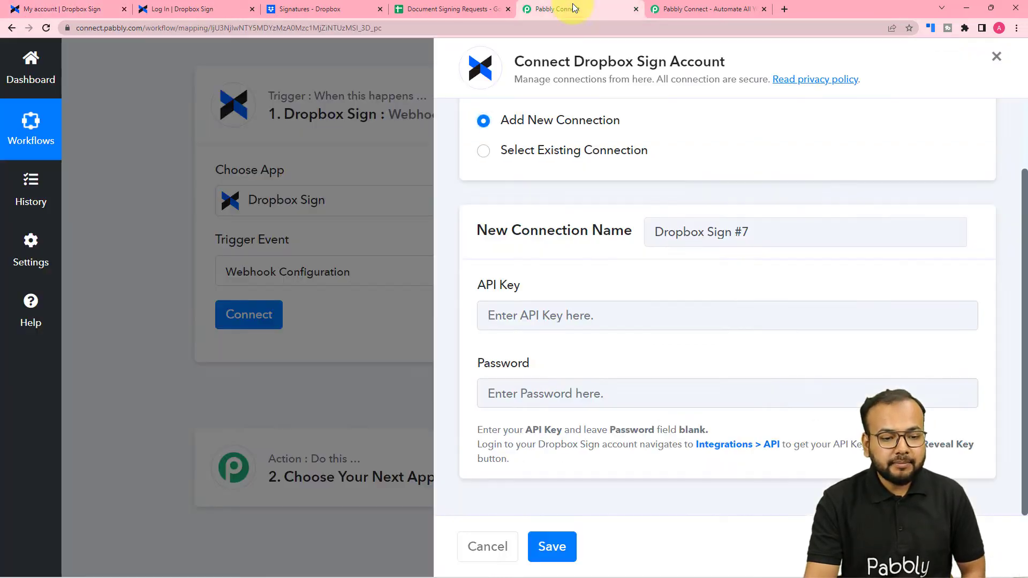
right_click(532, 319)
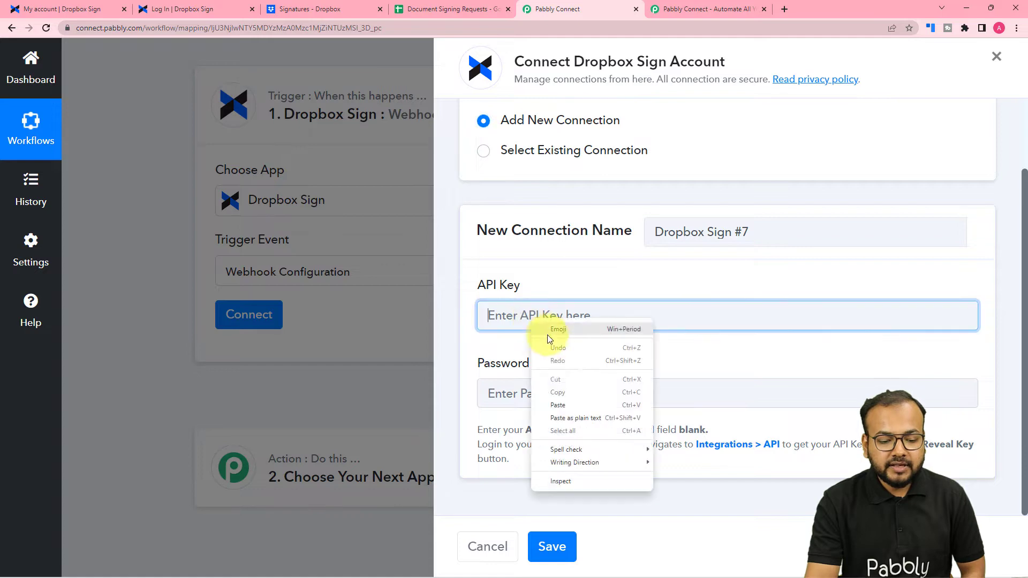
click(560, 419)
click(552, 547)
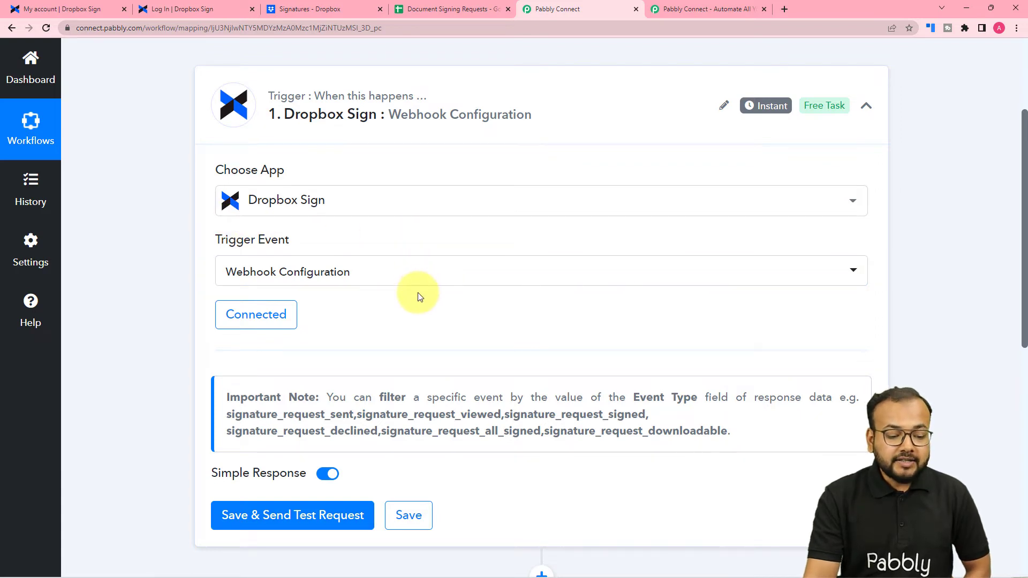
- Save the Dropbox Sign trigger and send a test request so it listens for a webhook response
scroll(418, 295, down, 2)
scroll(428, 294, down, 1)
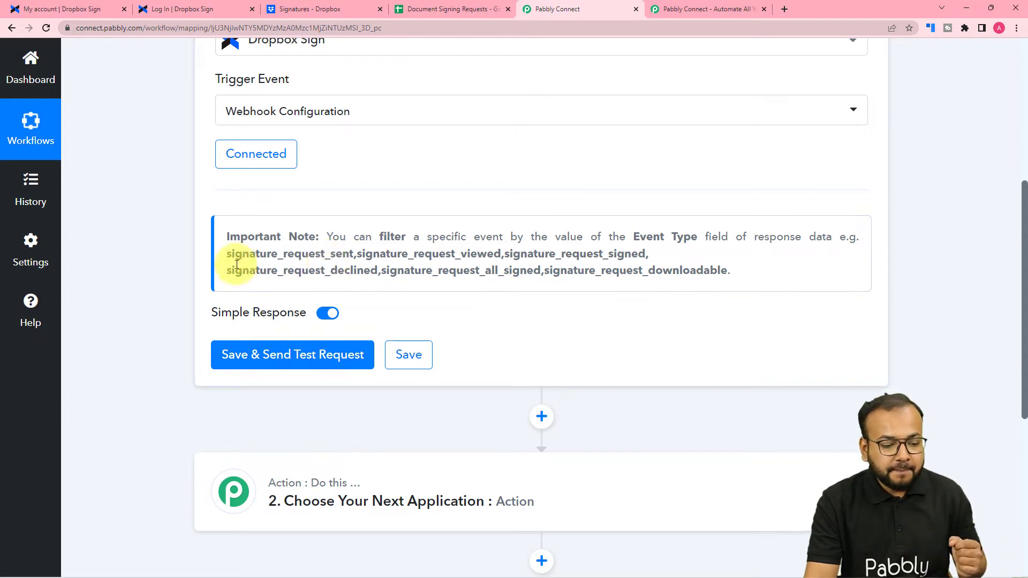
click(252, 354)
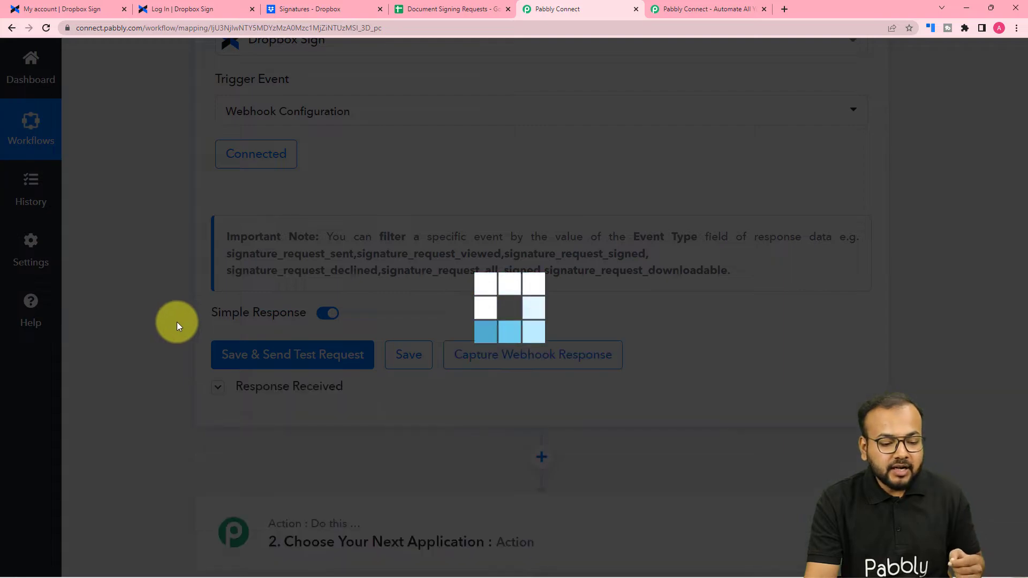
scroll(203, 328, down, 2)
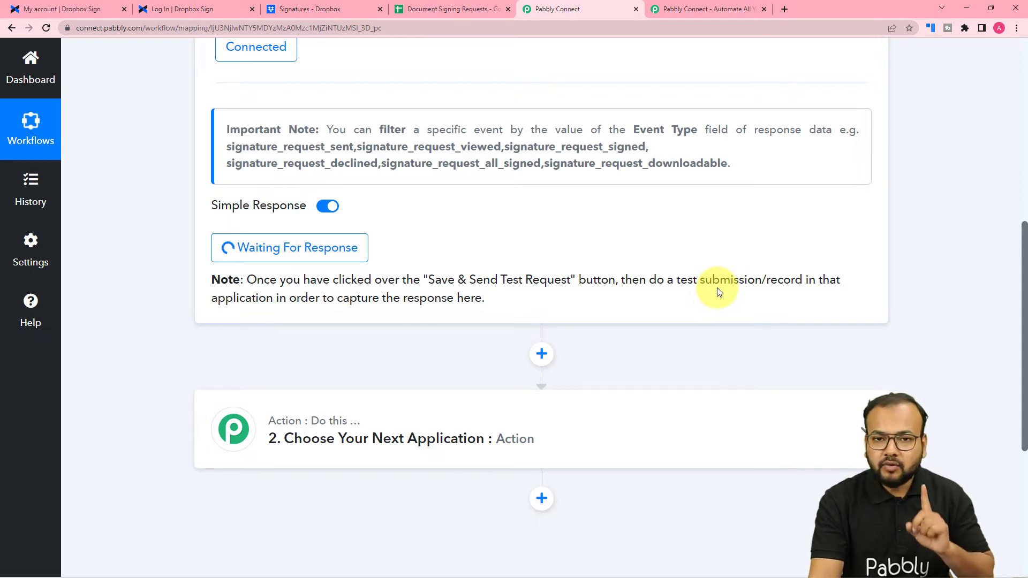
- Switch to Dropbox Sign and upload the 32 KB resume PDF from the Downloads folder as a document for signing
click(88, 10)
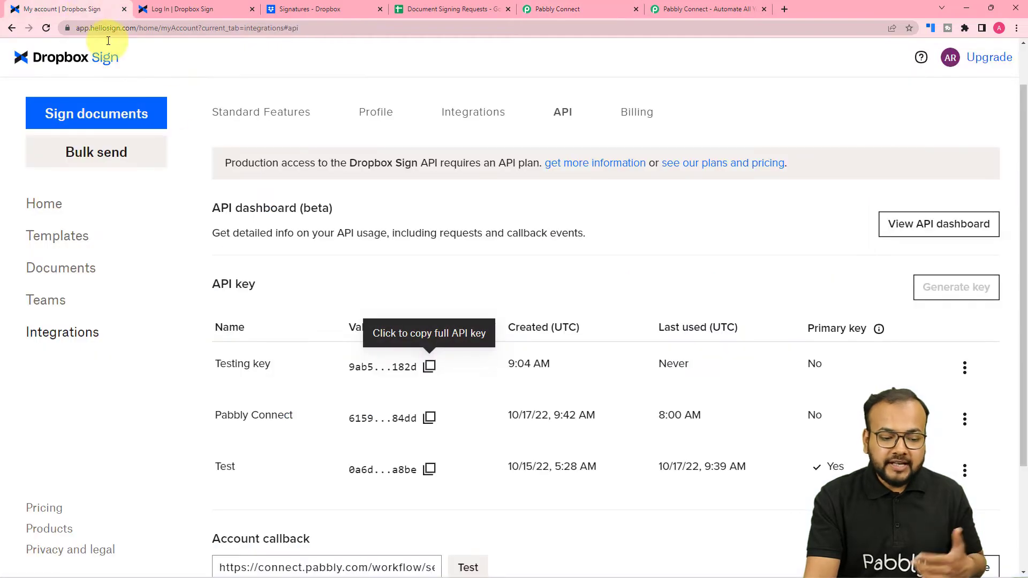
click(91, 268)
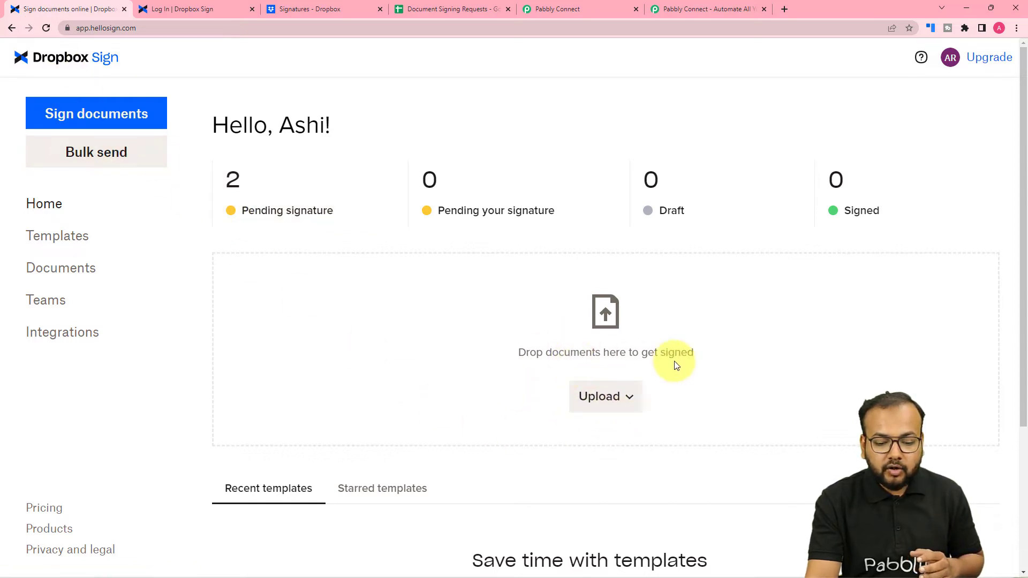
click(610, 399)
click(625, 212)
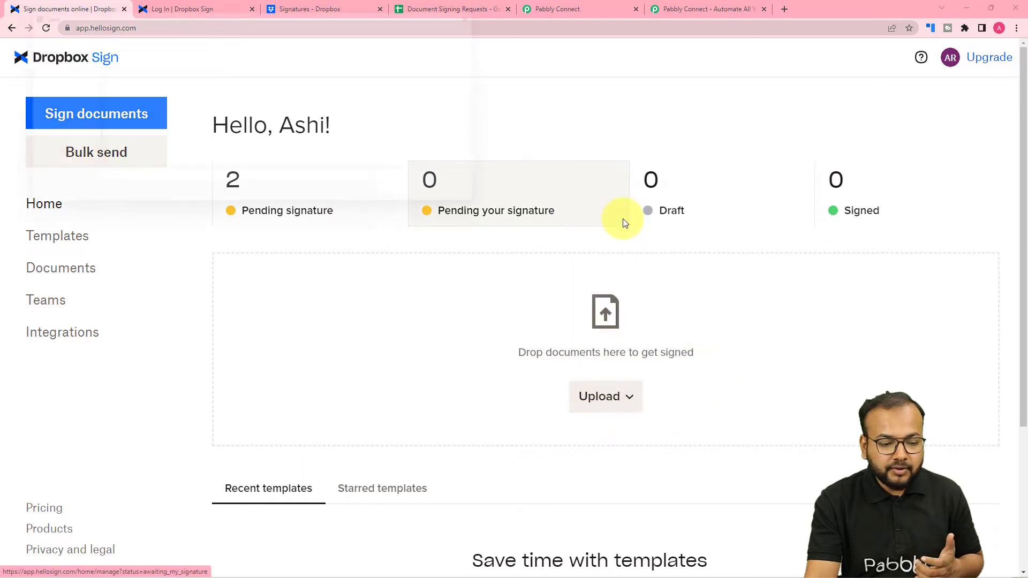
scroll(329, 126, down, 3)
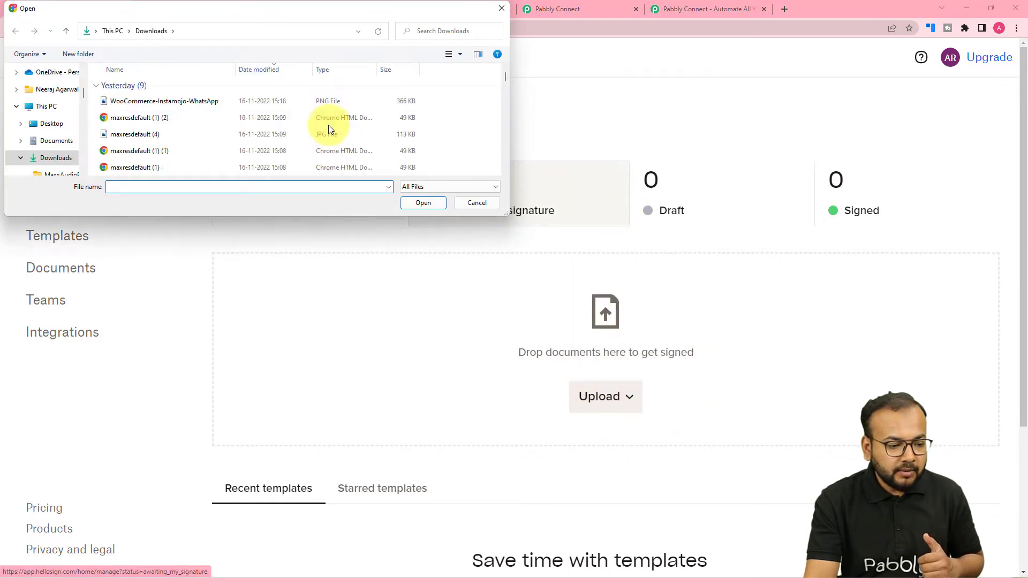
scroll(331, 127, down, 2)
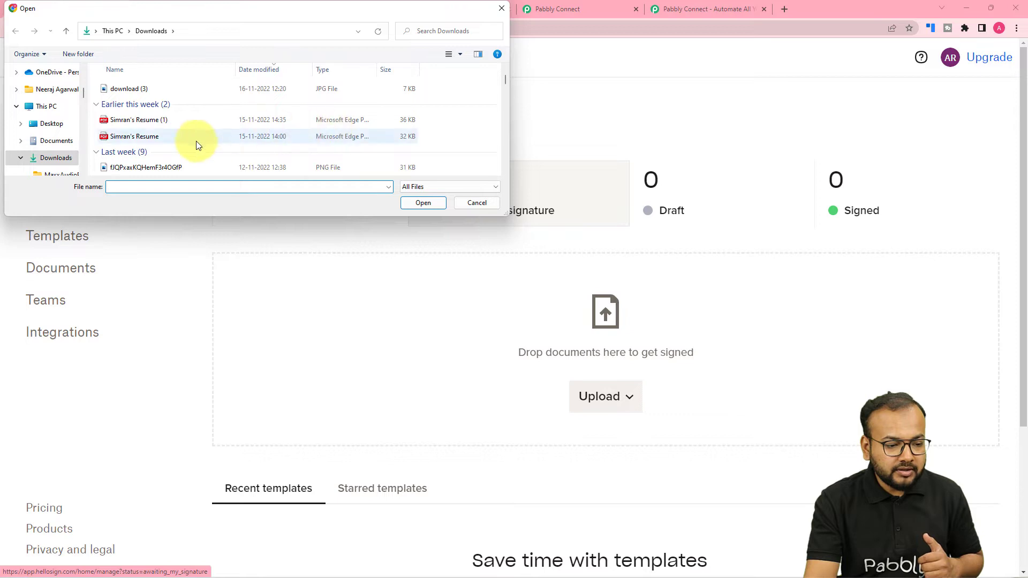
click(147, 136)
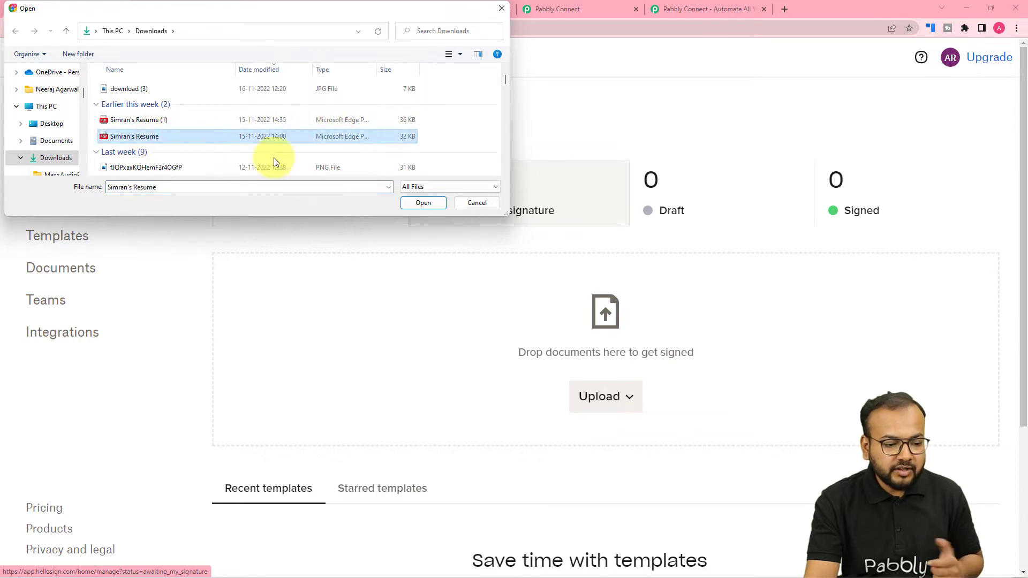
click(422, 202)
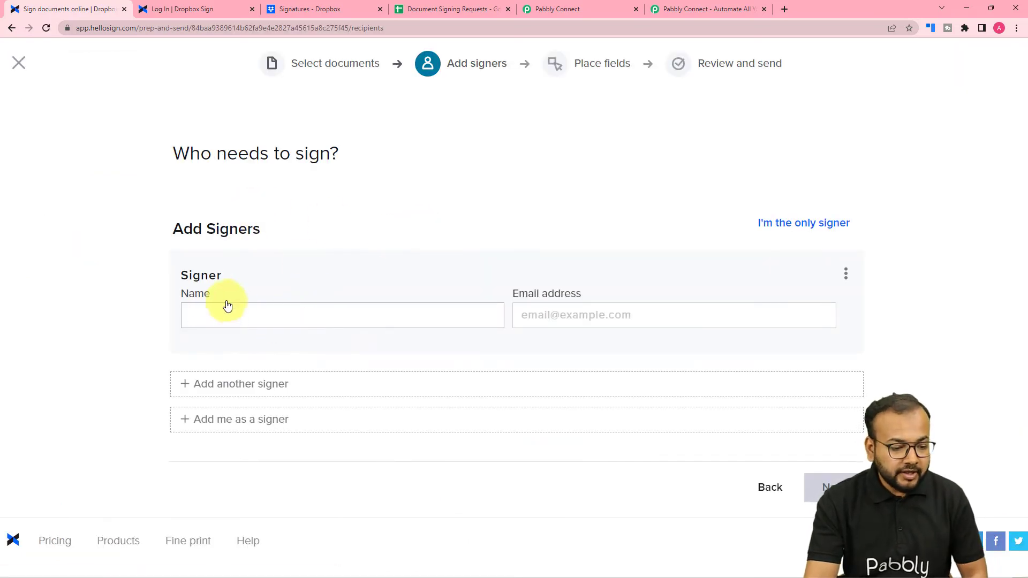
- Enter the signer's name and email address, and continue to placing the fields
click(228, 322)
text(M)
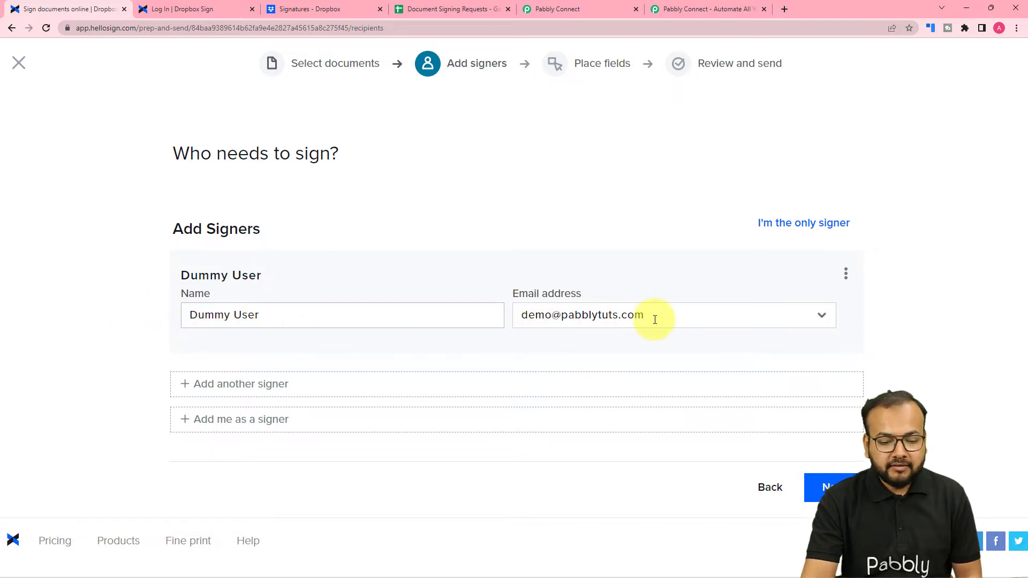
click(824, 488)
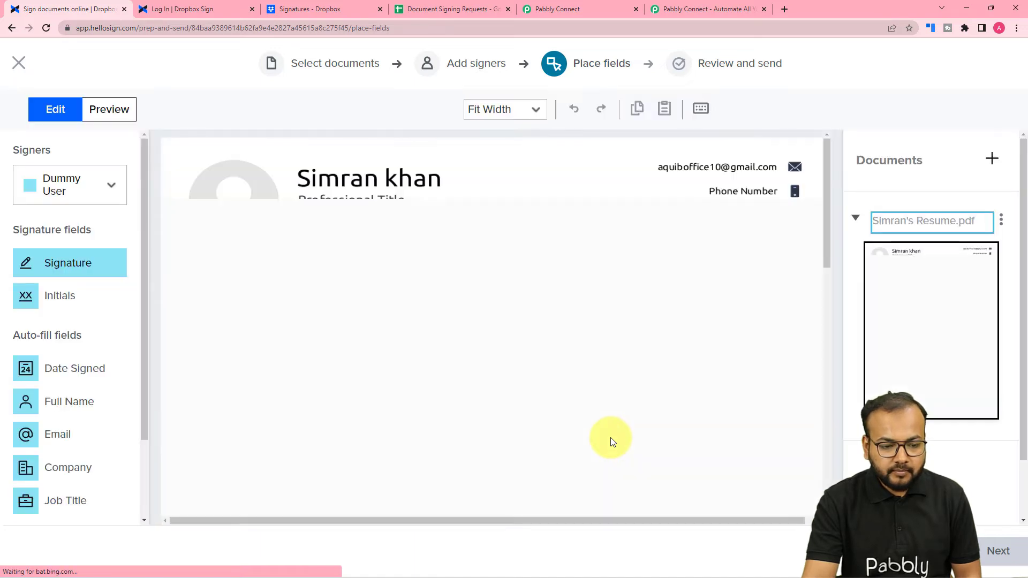
- Place a signature field in the blank area below the resume's Work Experience section and continue to the review
scroll(475, 427, down, 4)
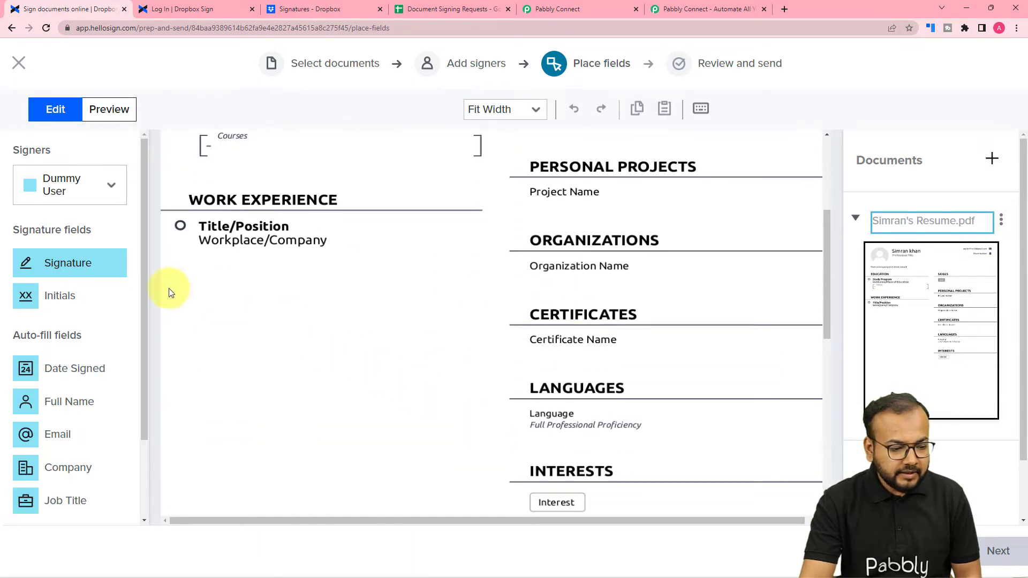
click(58, 264)
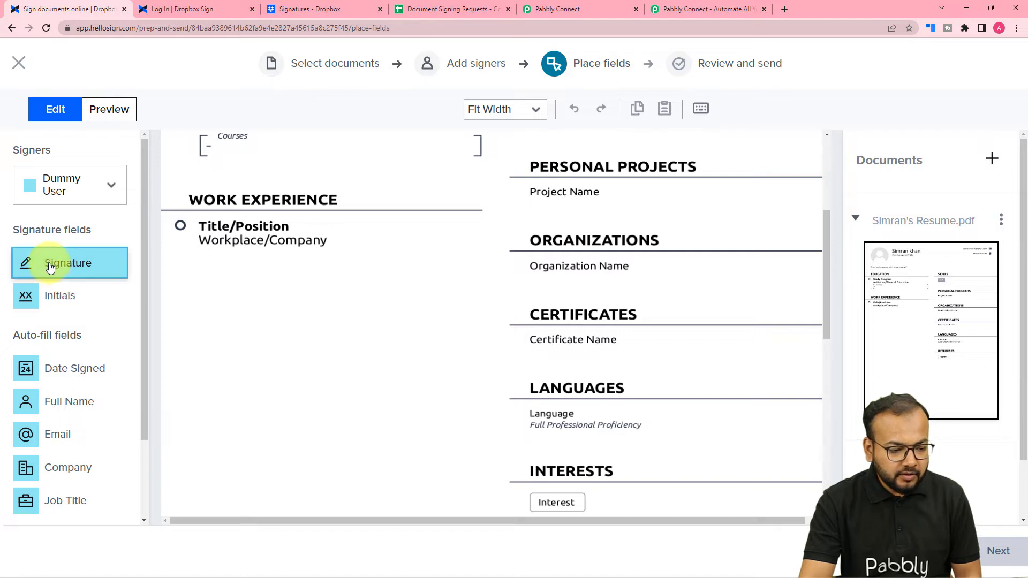
click(282, 415)
drag(282, 415, 247, 449)
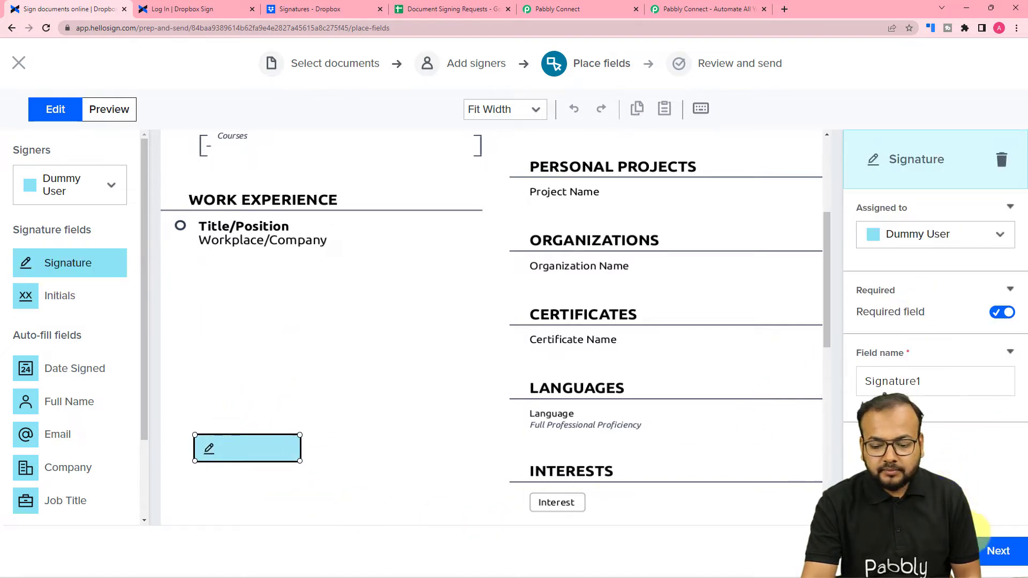
click(995, 552)
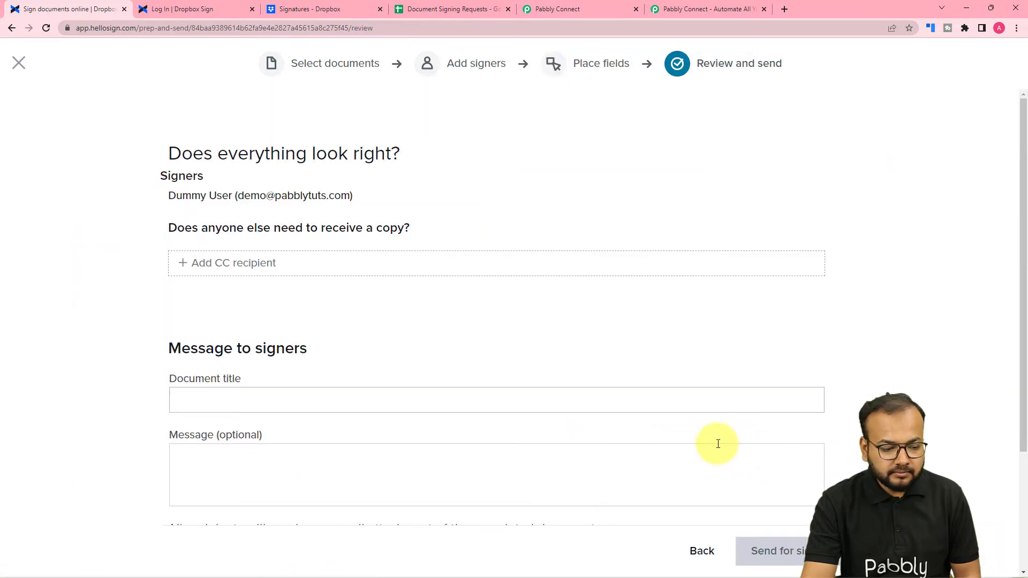
- Title the document "Resume approval", add the message "please sign the document. thank you." and send it for signature
scroll(718, 443, down, 3)
click(297, 243)
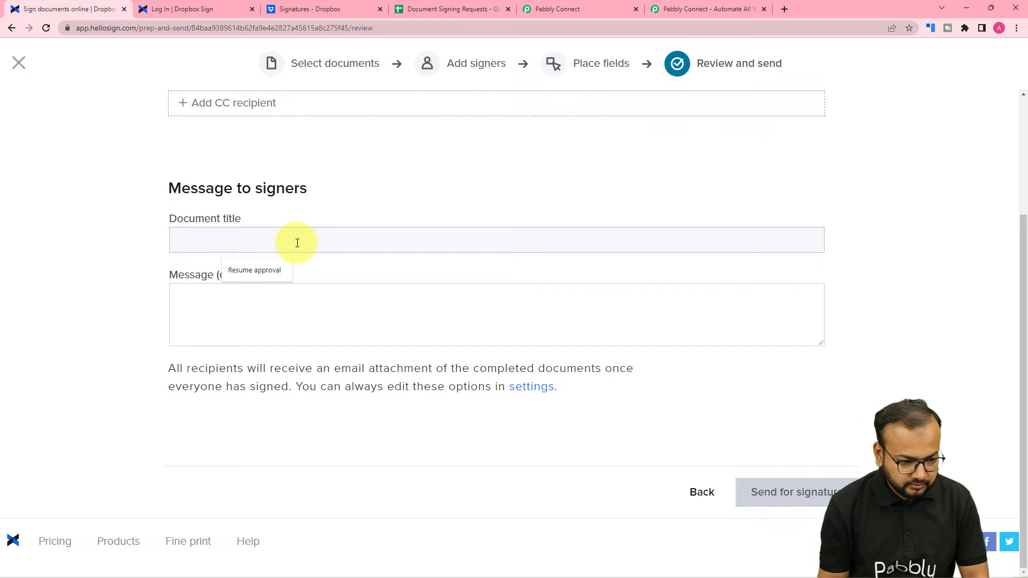
click(278, 268)
click(323, 307)
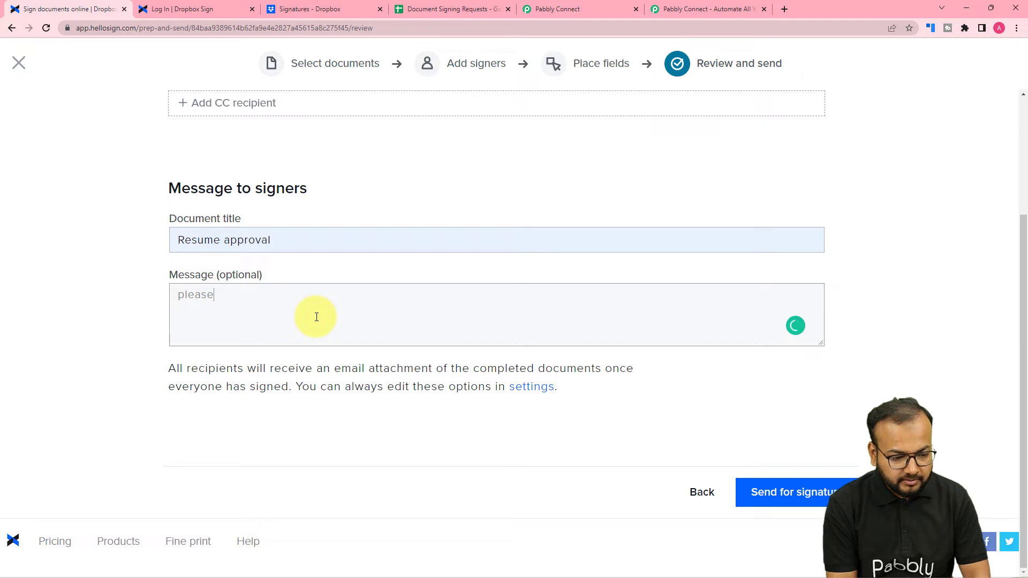
text(please sign the document. thank you.)
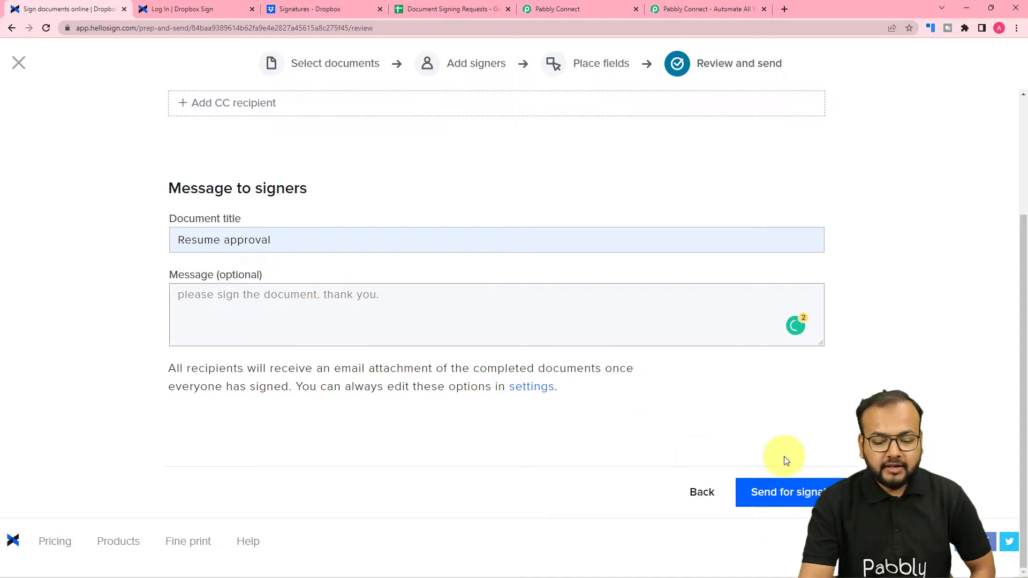
click(795, 494)
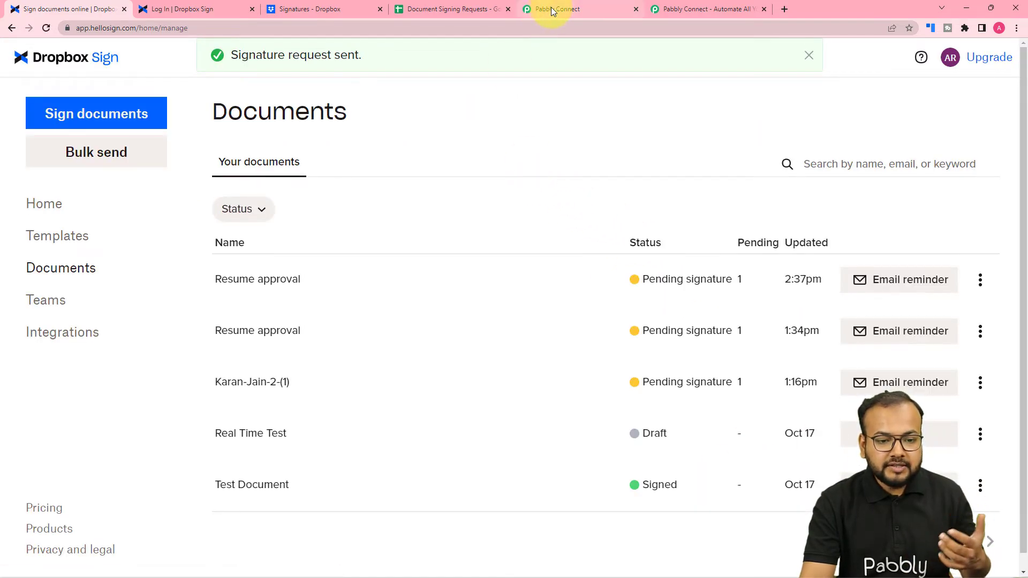
- Check the webhook response captured in Pabbly Connect and compare it with the newest request in Dropbox Sign's document list
click(572, 7)
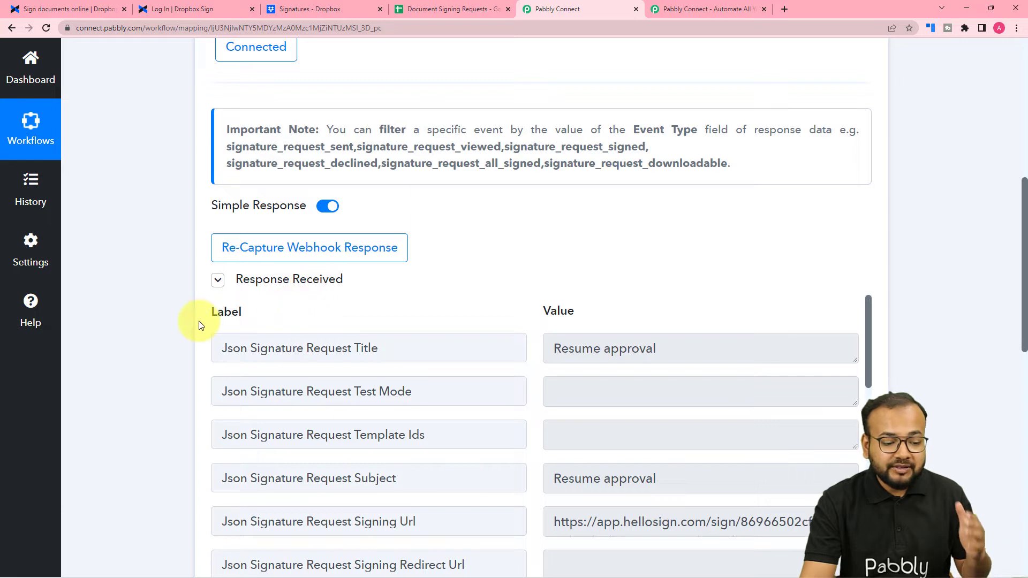
scroll(220, 330, down, 2)
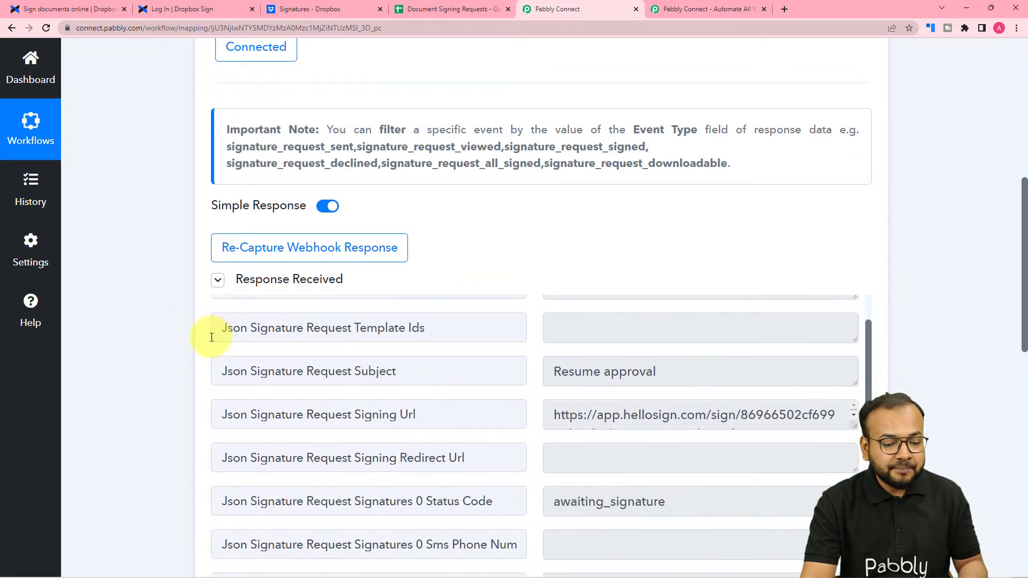
scroll(133, 340, up, 3)
scroll(134, 339, down, 6)
scroll(391, 305, up, 2)
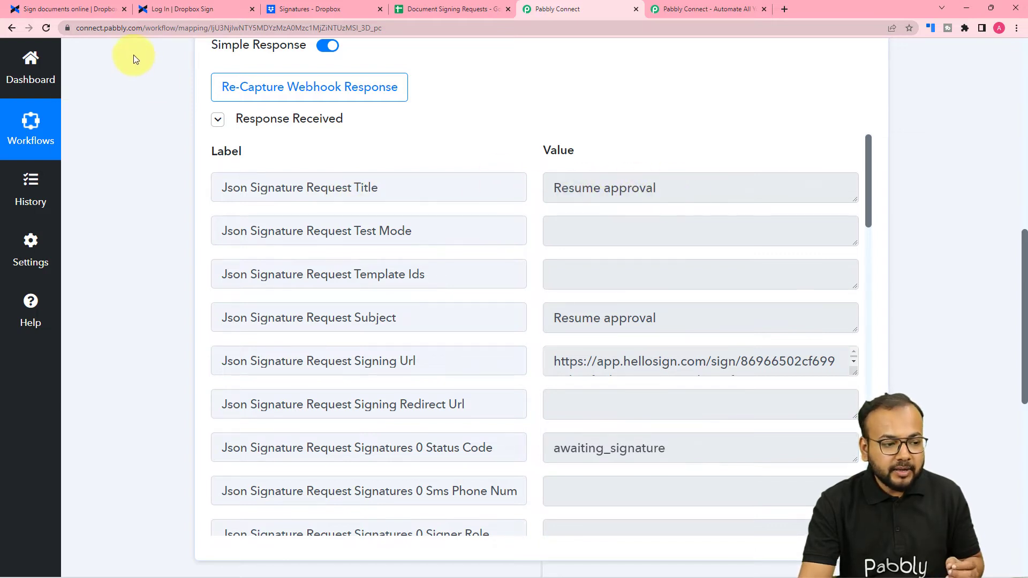
click(94, 7)
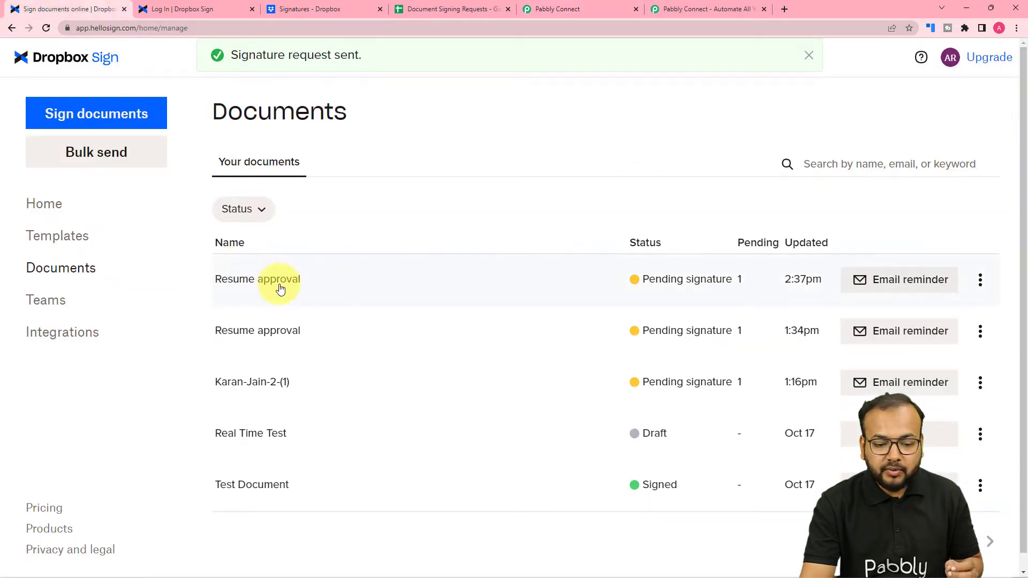
click(557, 9)
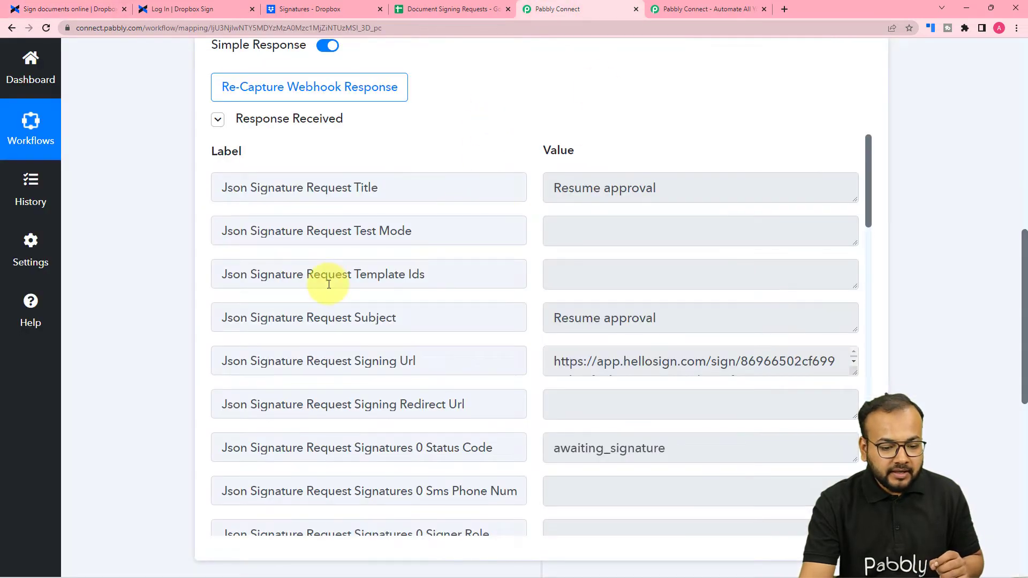
- Examine the remaining fields of the captured response, including signer details, request message, creation time and event type
scroll(328, 279, down, 1)
scroll(329, 284, down, 1)
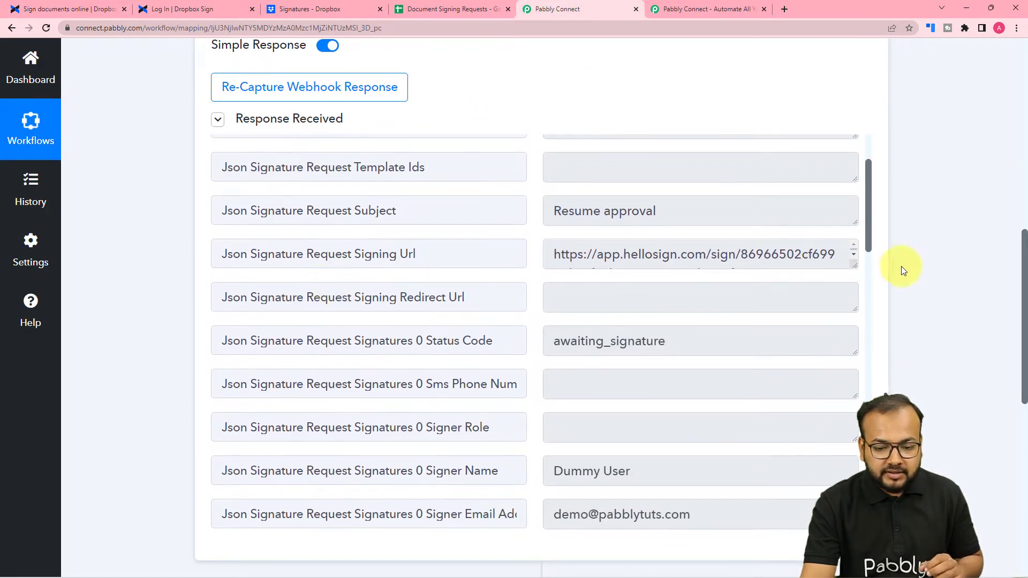
drag(850, 266, 854, 314)
scroll(475, 321, down, 3)
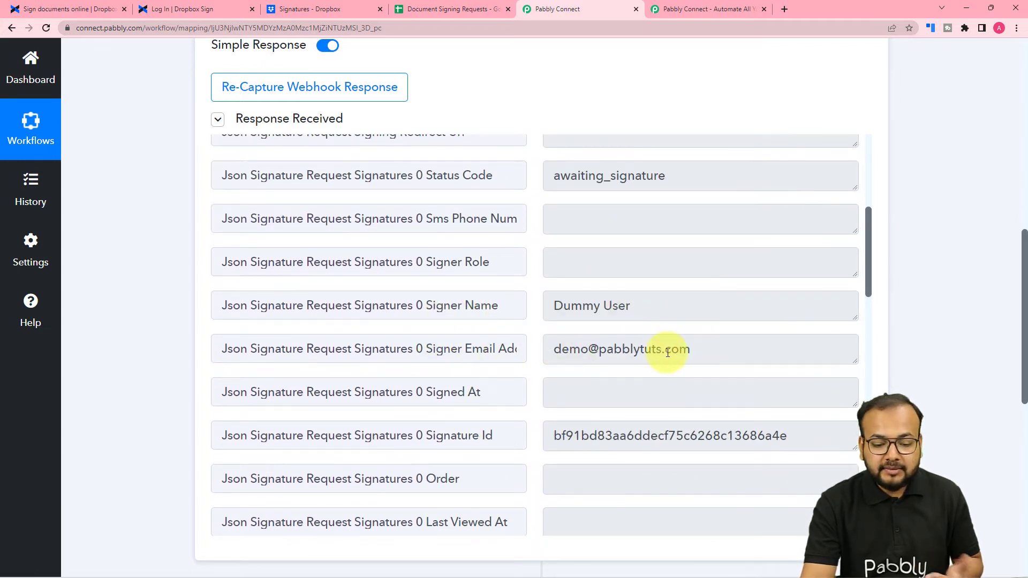
scroll(410, 382, down, 9)
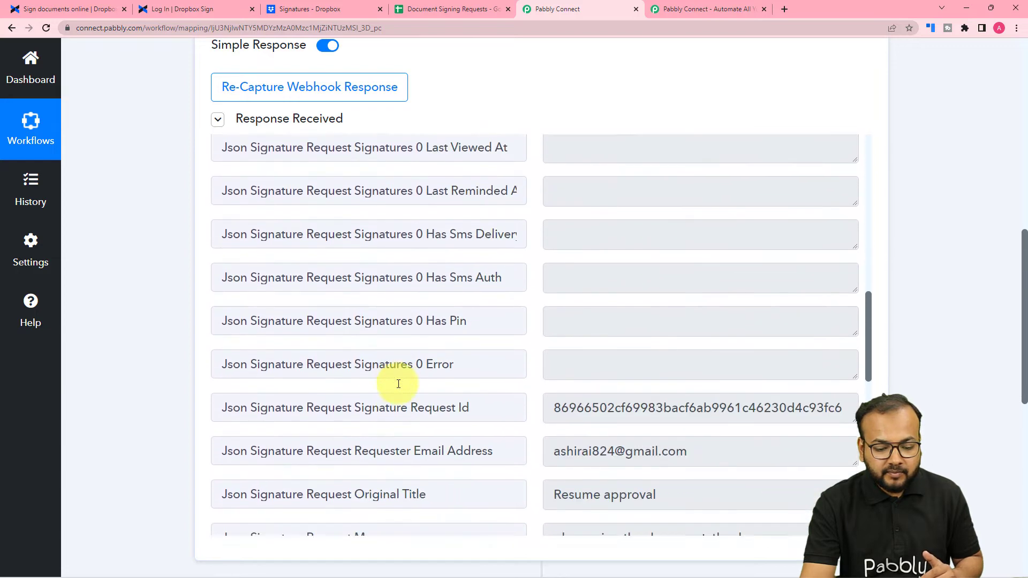
scroll(398, 384, down, 5)
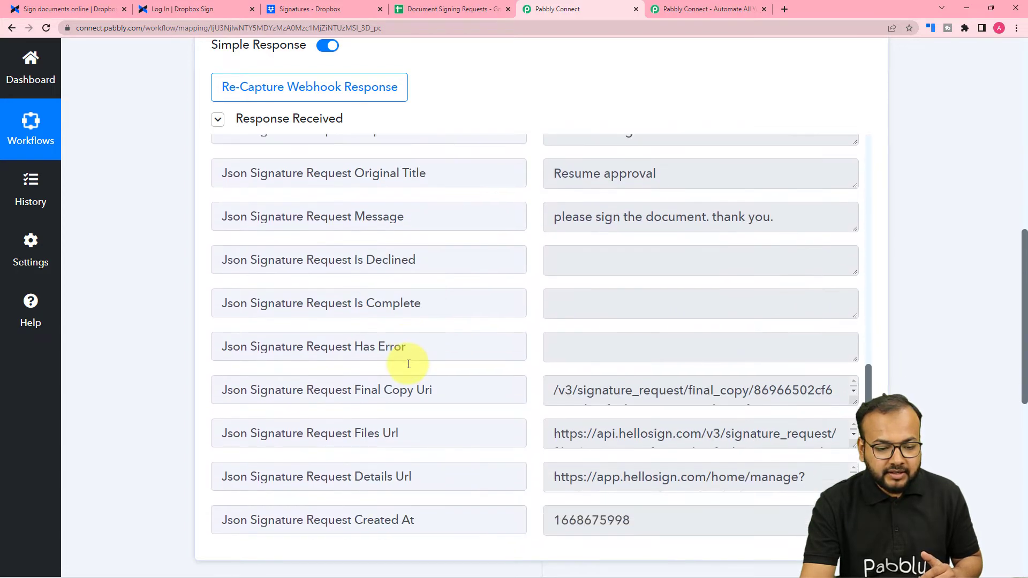
scroll(408, 364, up, 1)
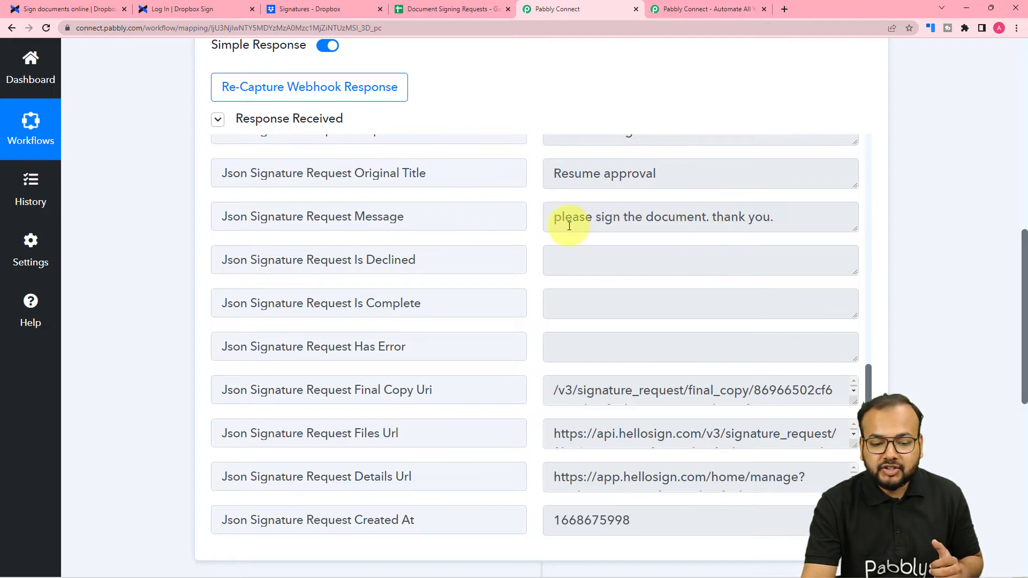
scroll(482, 332, down, 4)
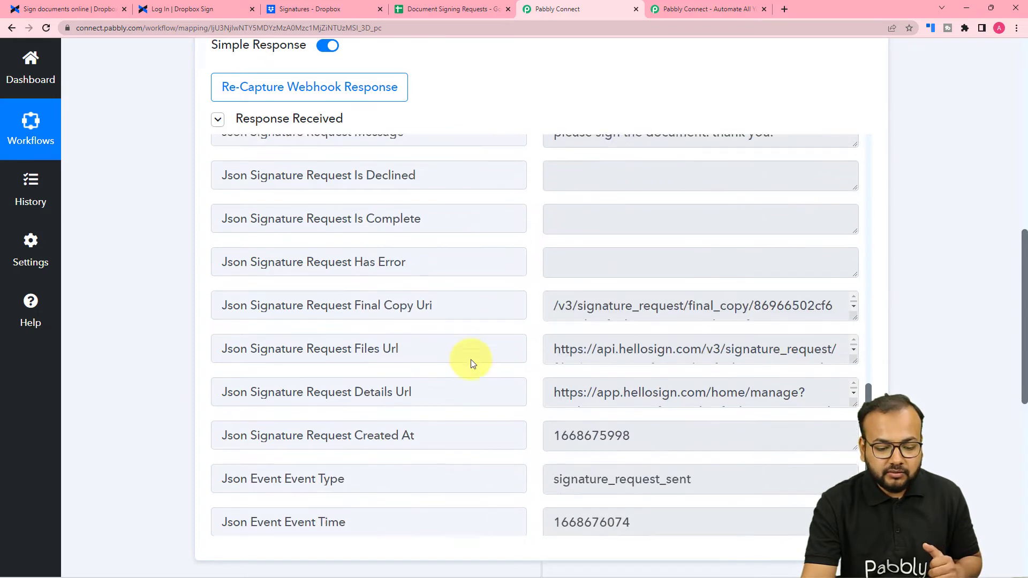
scroll(472, 363, down, 3)
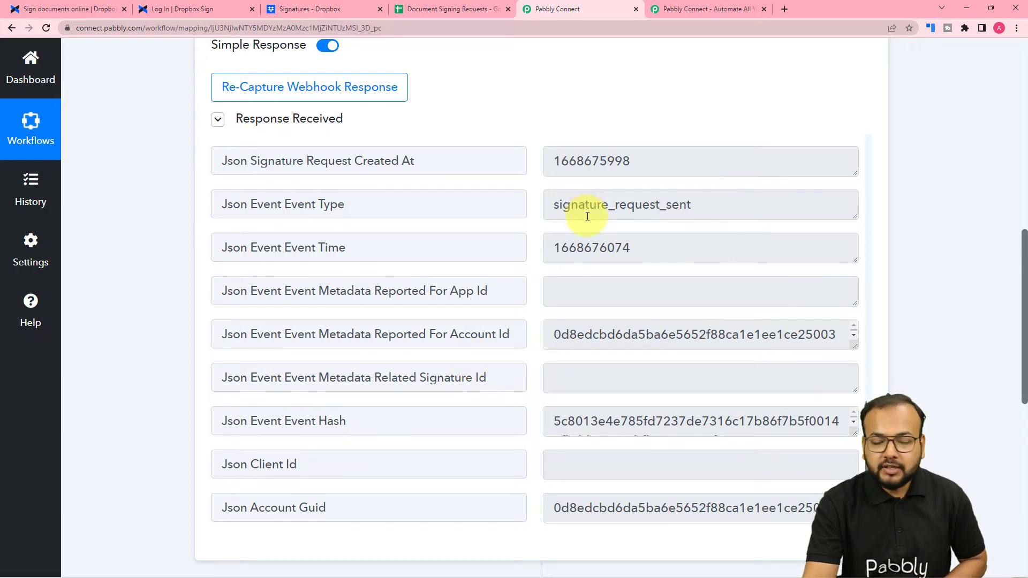
scroll(173, 246, down, 4)
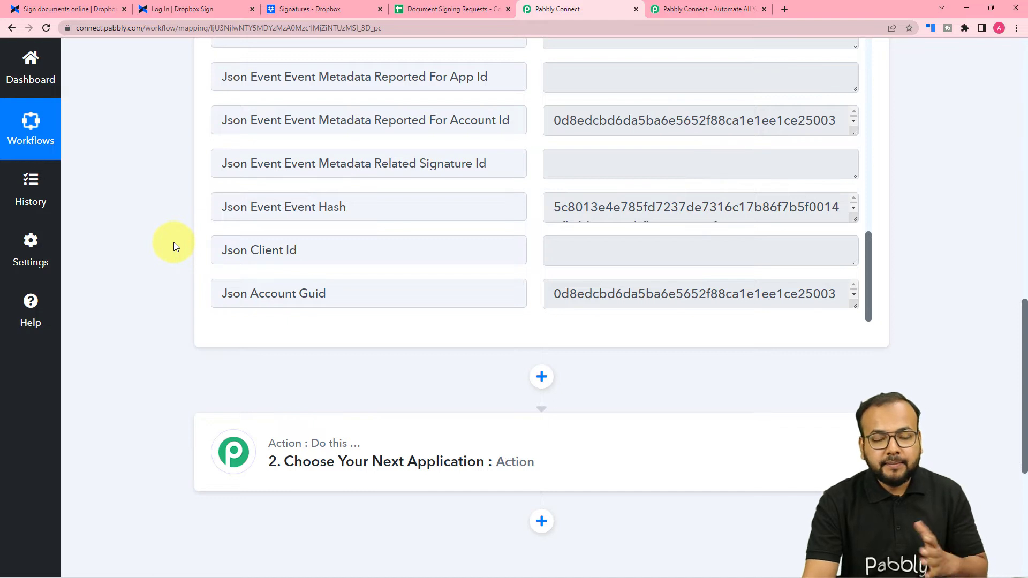
- Review the columns of the Document Signing Requests spreadsheet and check the event time in Pabbly Connect's captured response
click(430, 11)
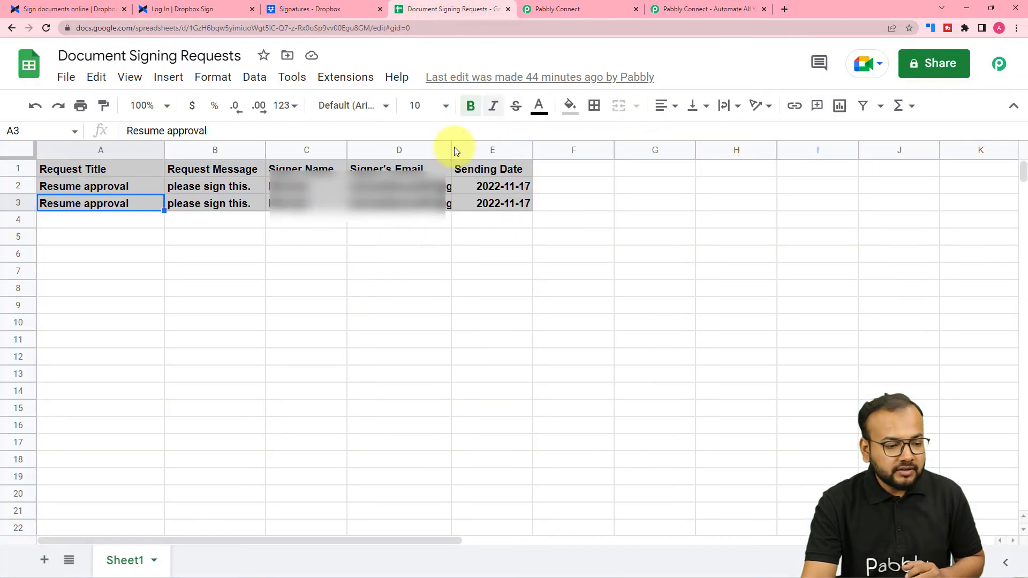
click(203, 274)
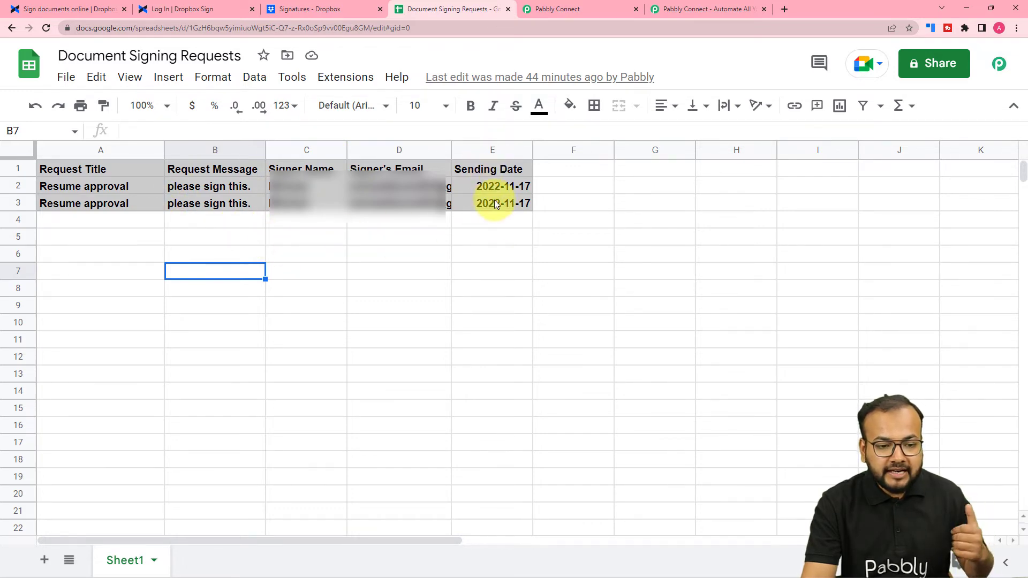
click(557, 9)
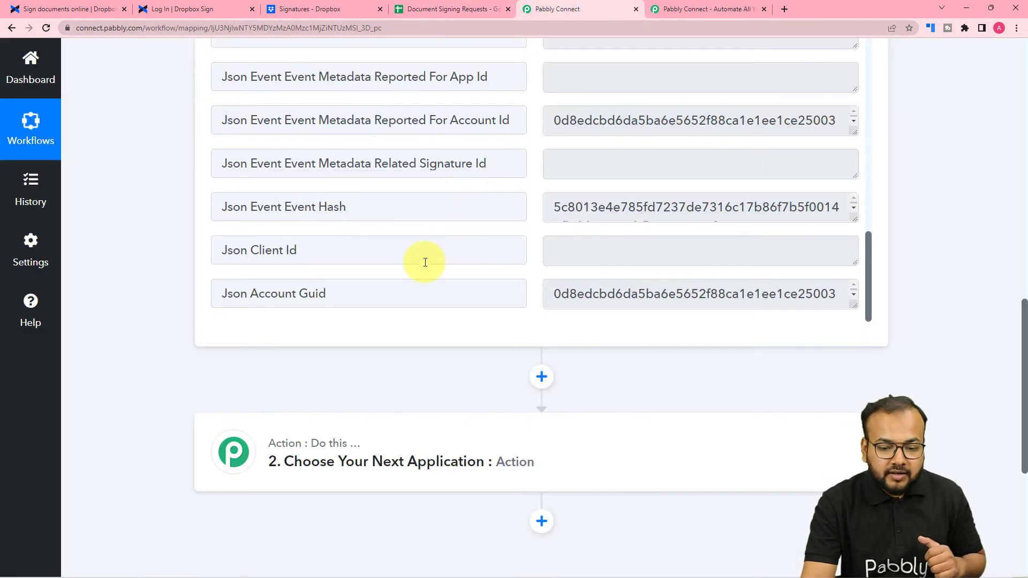
scroll(425, 263, up, 3)
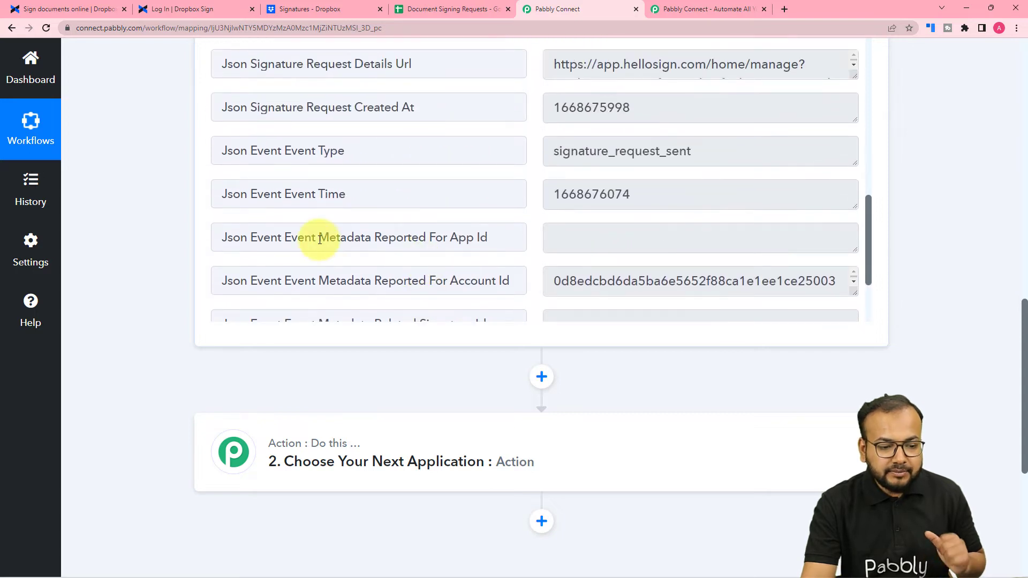
scroll(320, 239, up, 1)
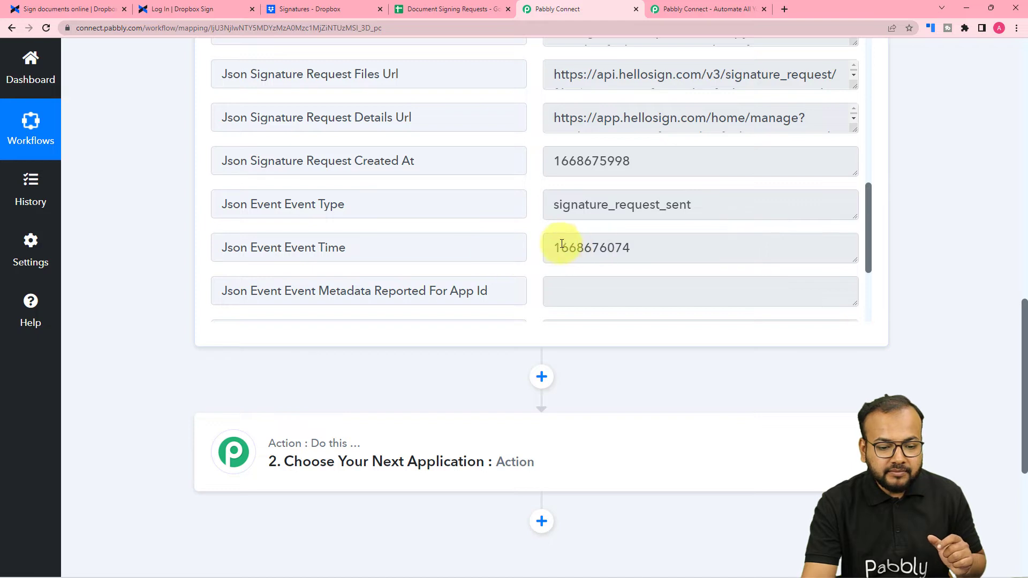
- Choose Date/Time Formatter by Pabbly as the app for the workflow's second step
scroll(496, 246, up, 2)
scroll(495, 246, up, 3)
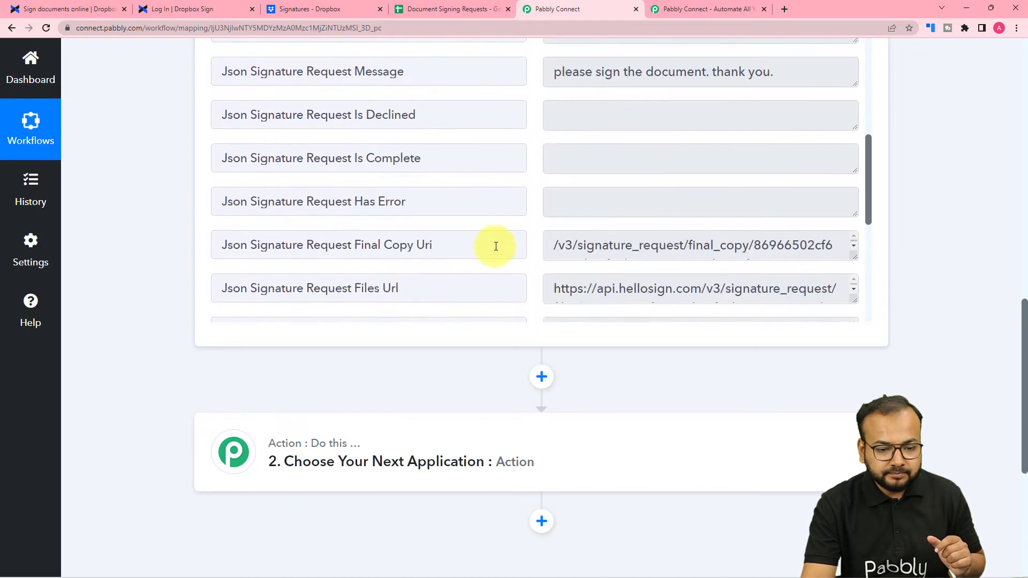
scroll(420, 202, down, 6)
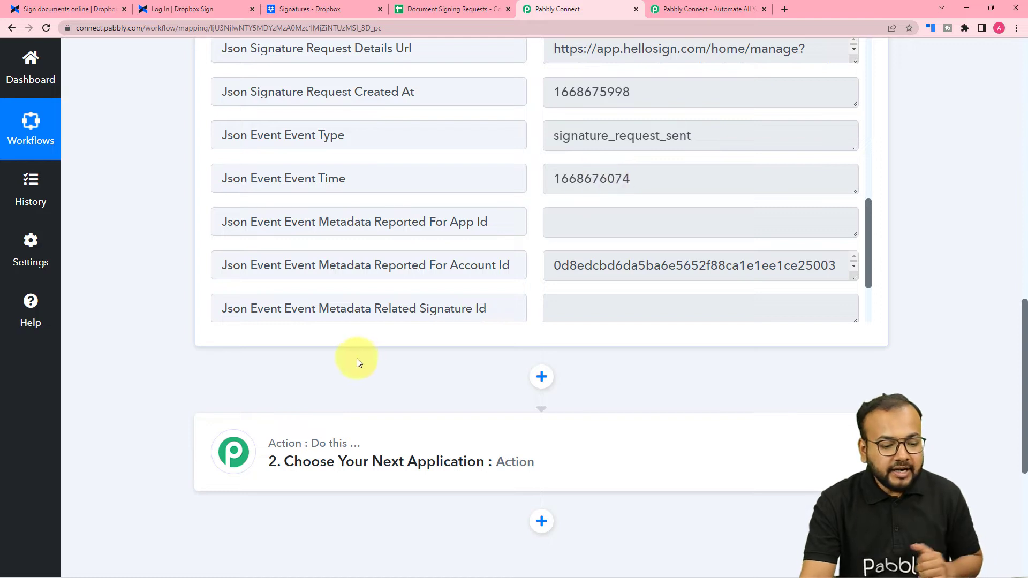
scroll(358, 363, down, 3)
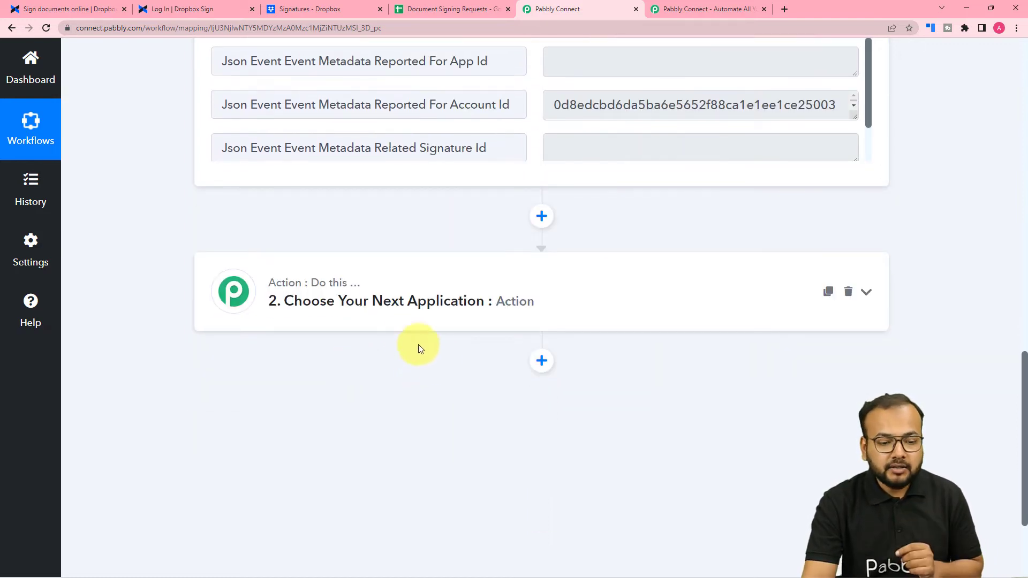
click(396, 295)
scroll(397, 294, down, 2)
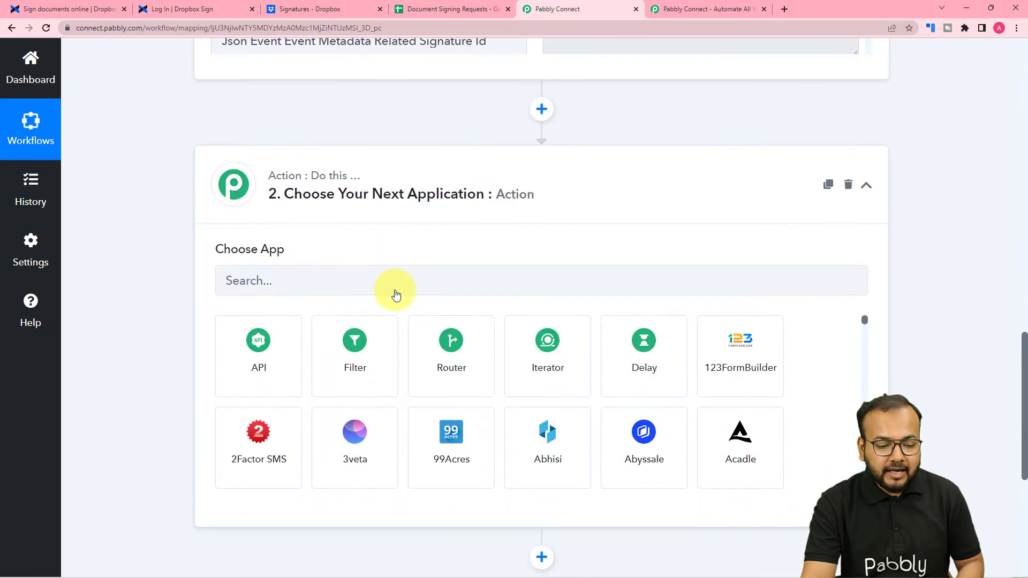
click(395, 279)
text(date)
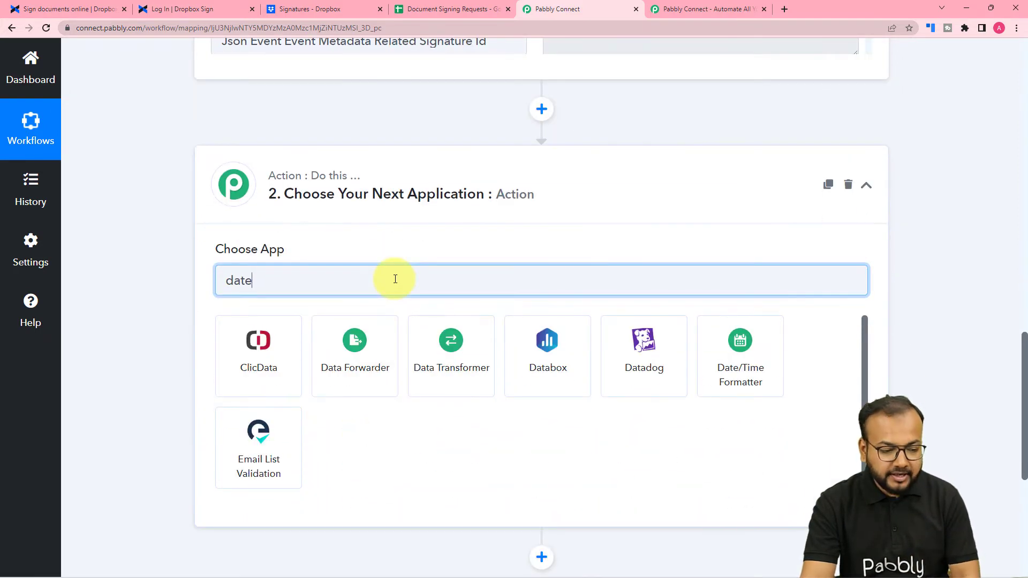
click(282, 337)
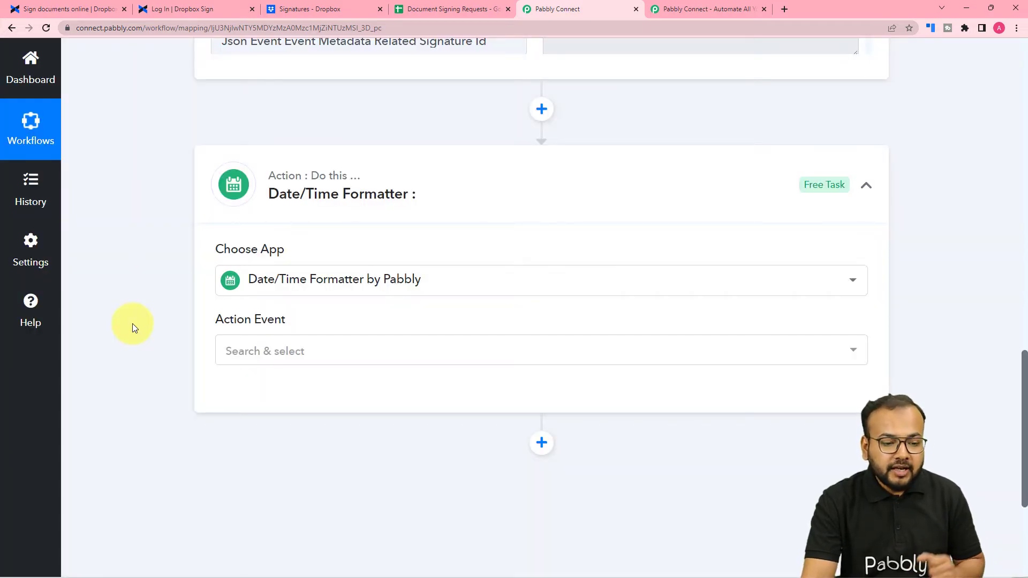
- Check the Dropbox Sign trigger's note on filtering by event type and change the action step's app to Filter by Pabbly
scroll(133, 323, up, 2)
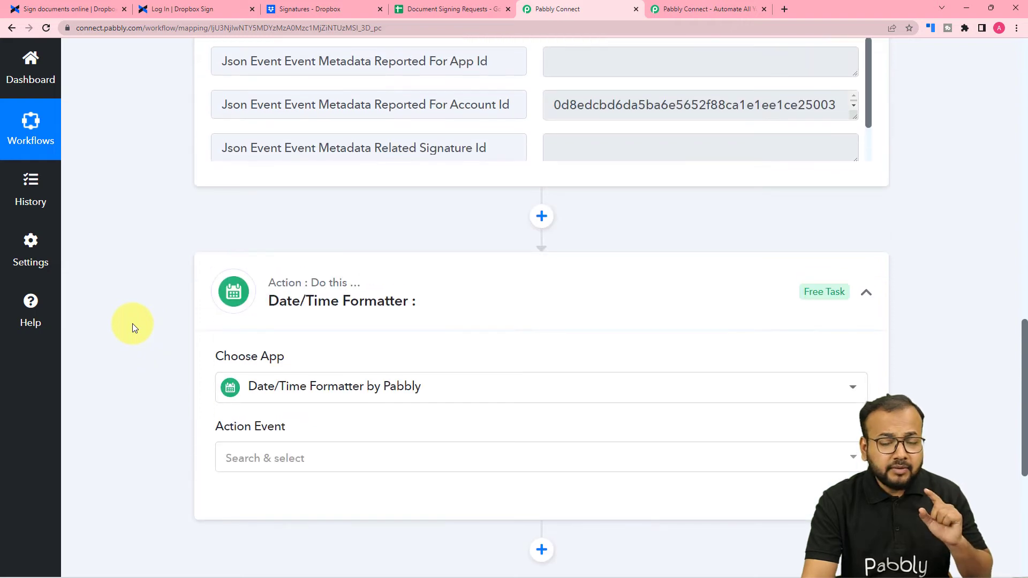
scroll(139, 316, up, 10)
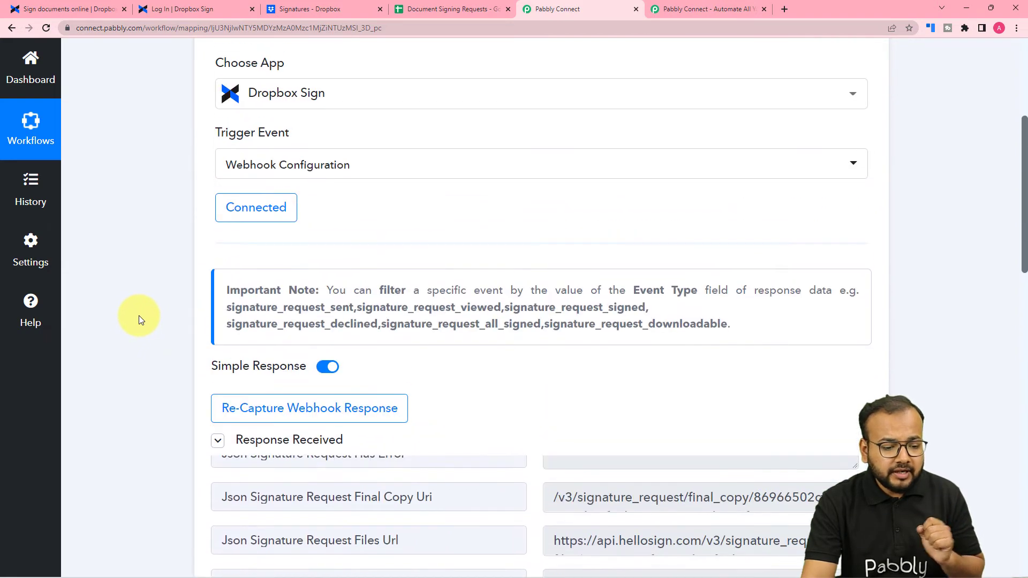
scroll(139, 316, up, 1)
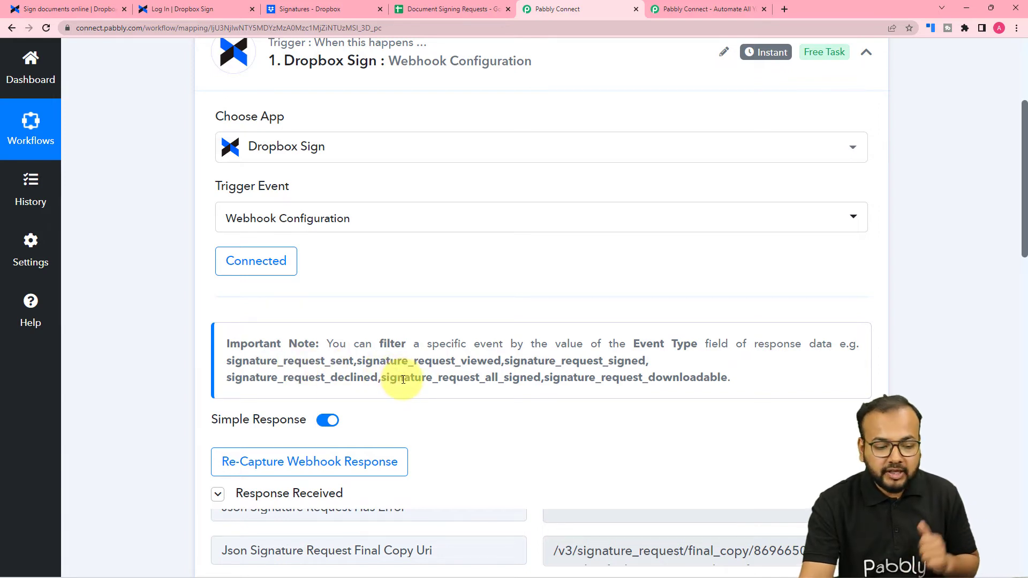
scroll(160, 354, down, 13)
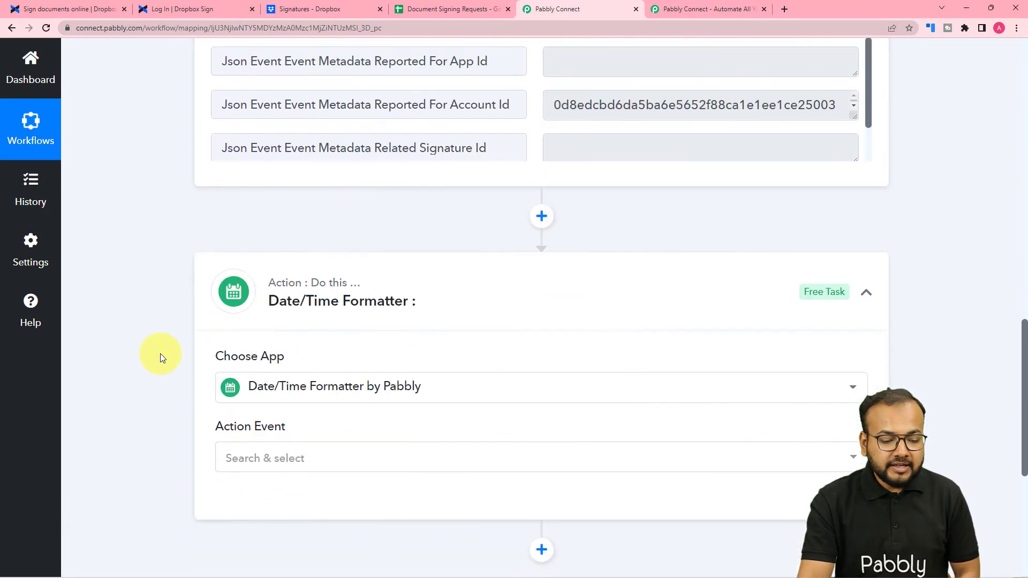
scroll(160, 353, down, 3)
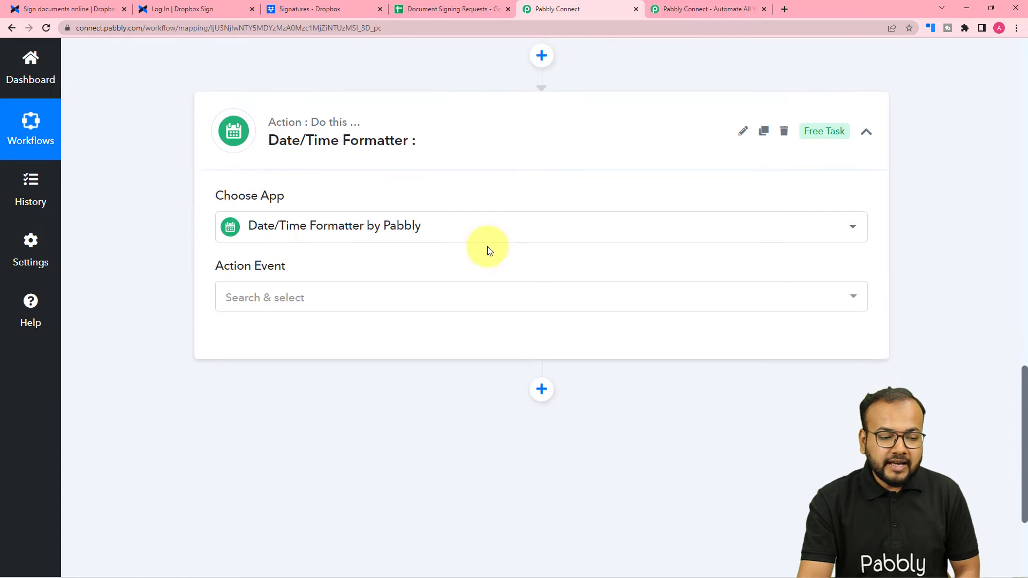
click(340, 230)
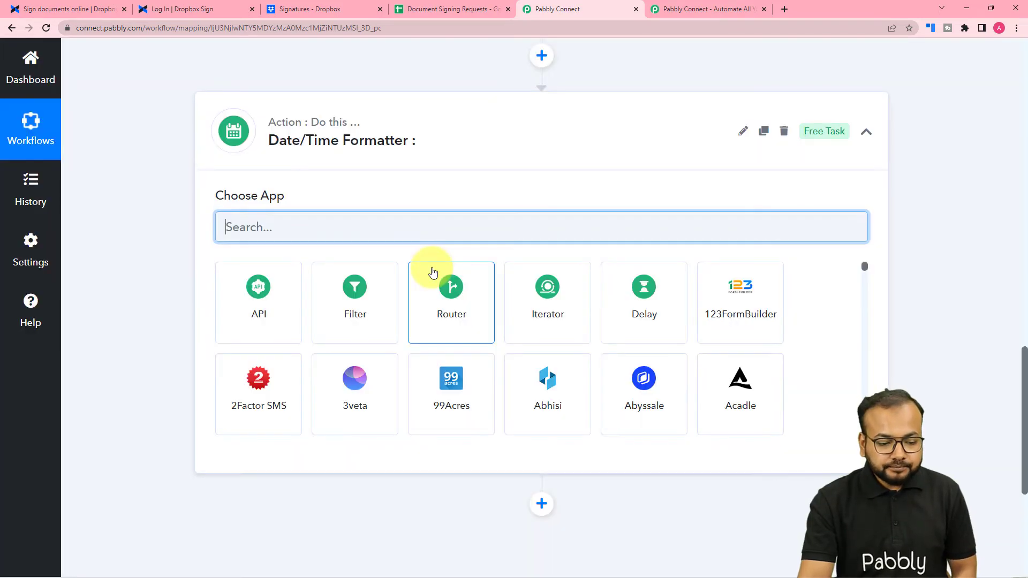
click(353, 321)
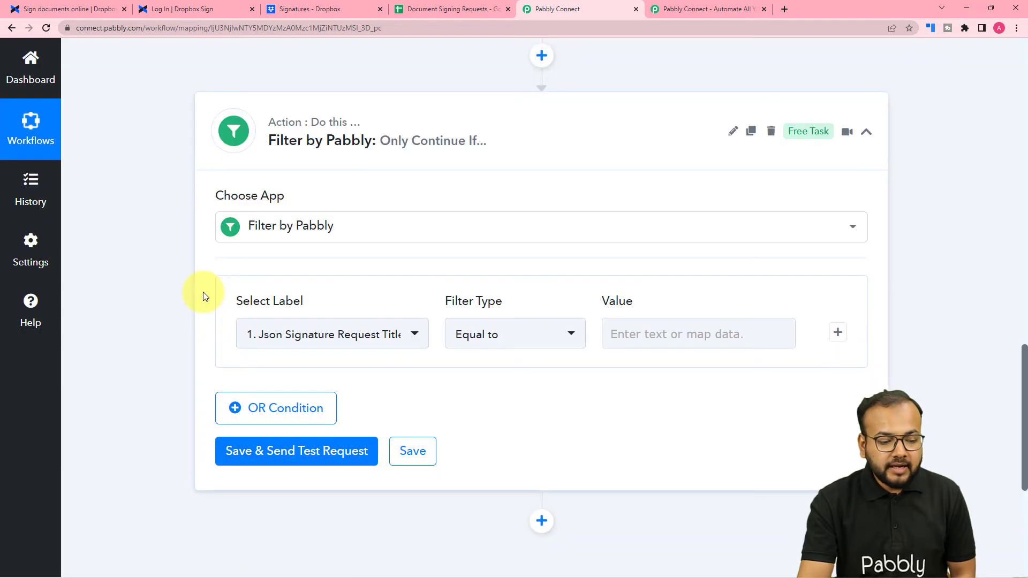
- Set the filter condition's label to Json Event Event Type from the Dropbox Sign response, with filter type Equal to
scroll(204, 295, down, 2)
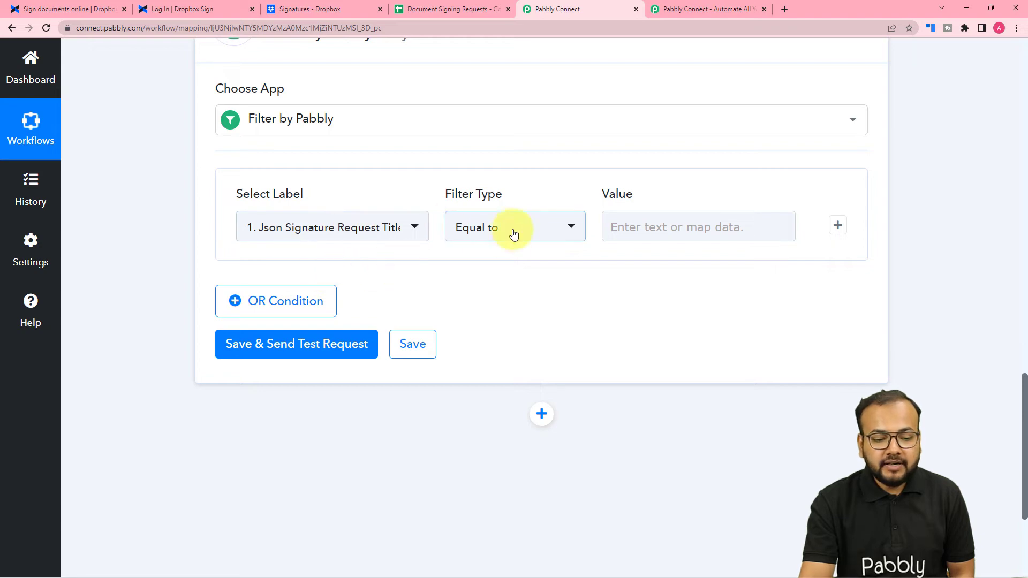
scroll(420, 348, up, 9)
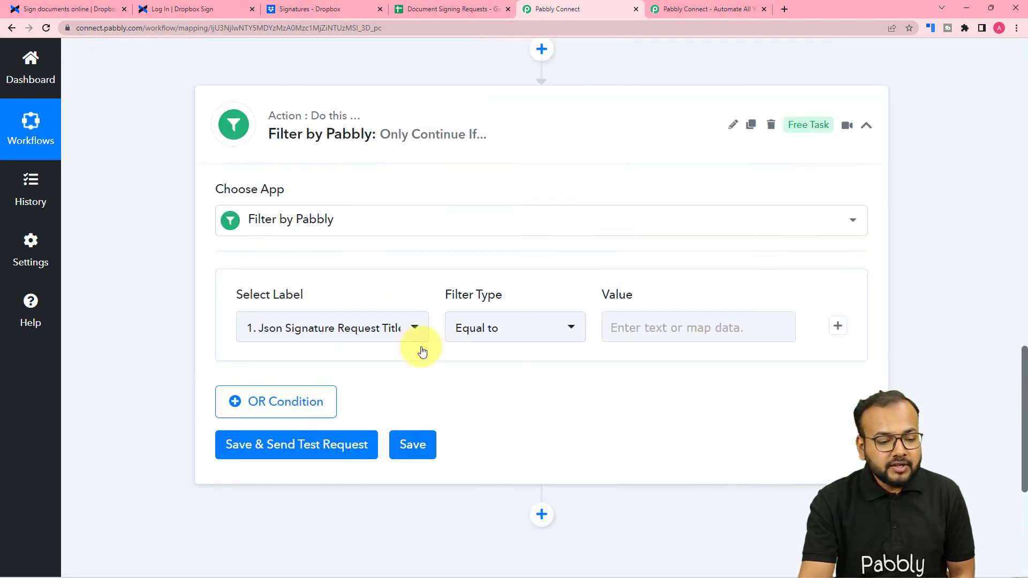
scroll(422, 352, up, 2)
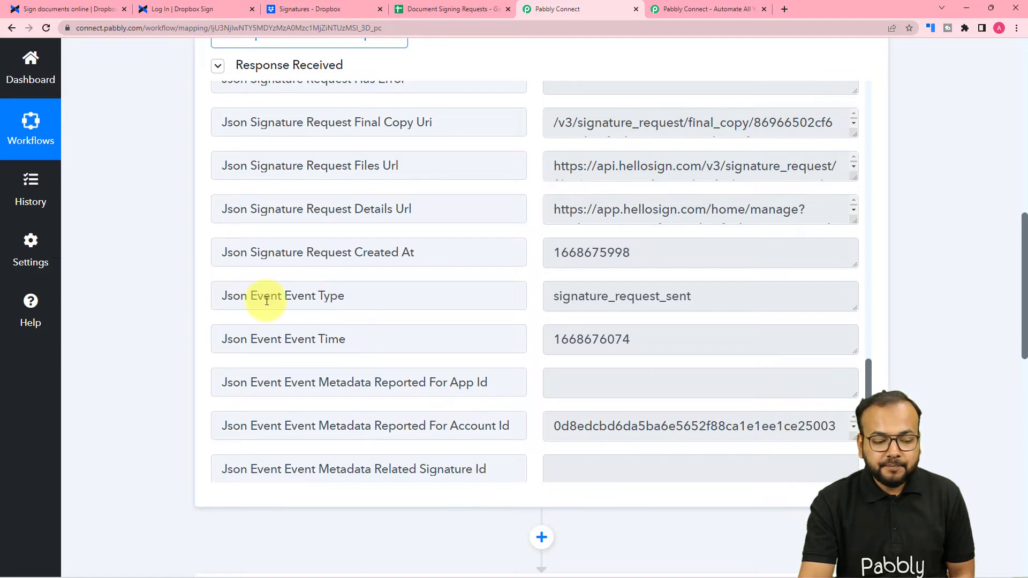
scroll(134, 322, down, 13)
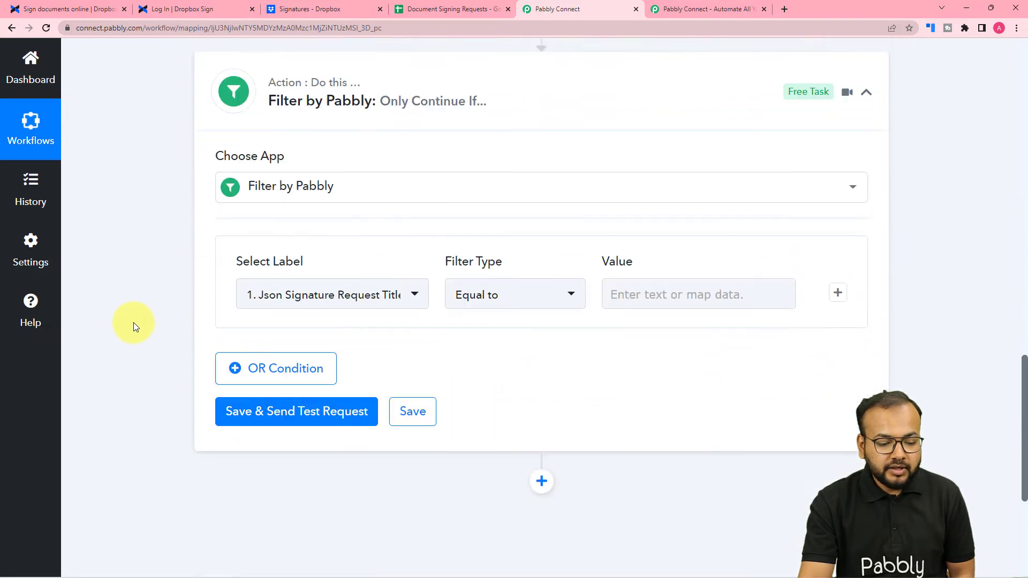
click(384, 122)
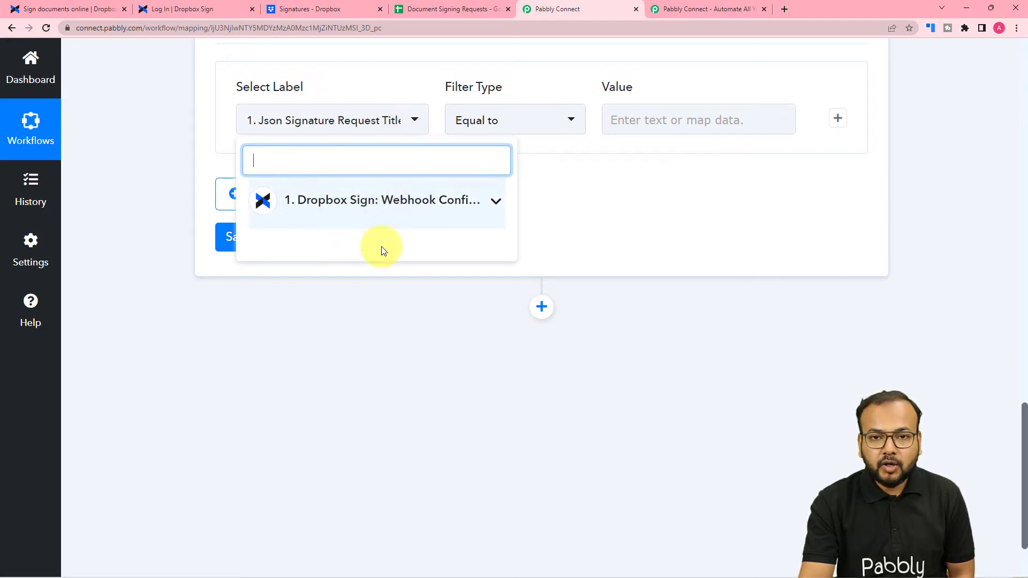
click(384, 210)
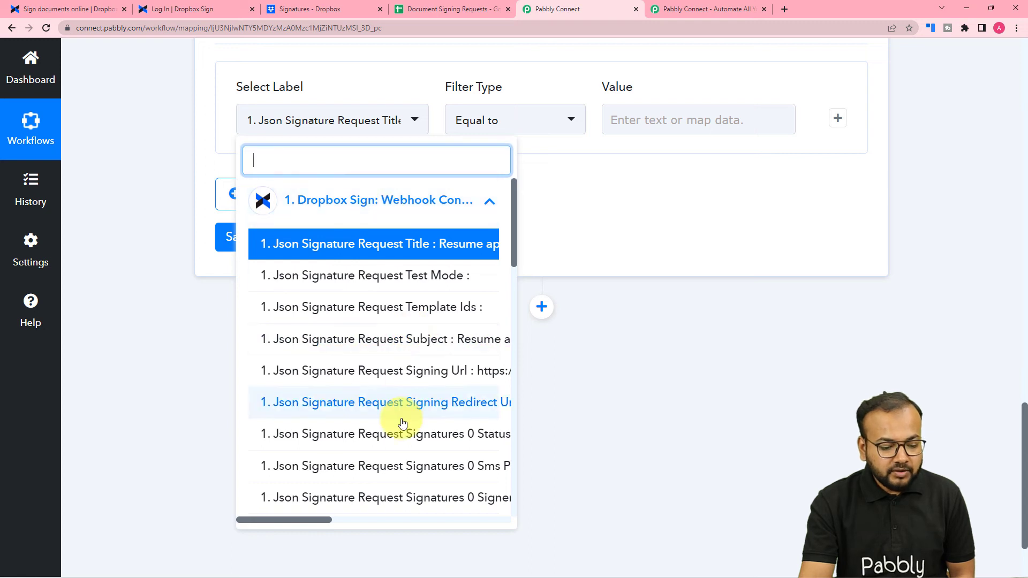
scroll(402, 420, down, 4)
scroll(403, 423, down, 6)
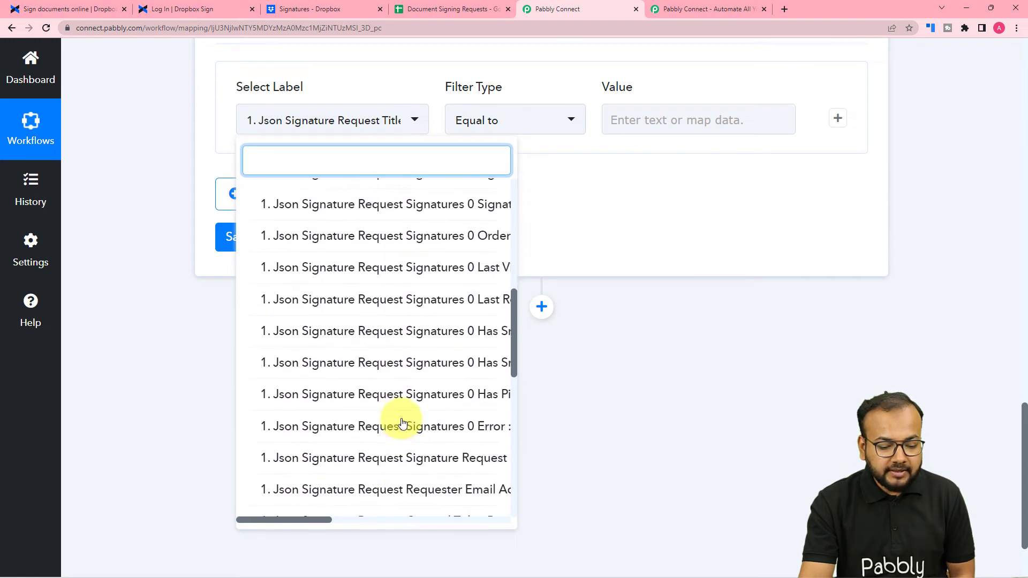
scroll(403, 423, down, 3)
scroll(403, 422, down, 4)
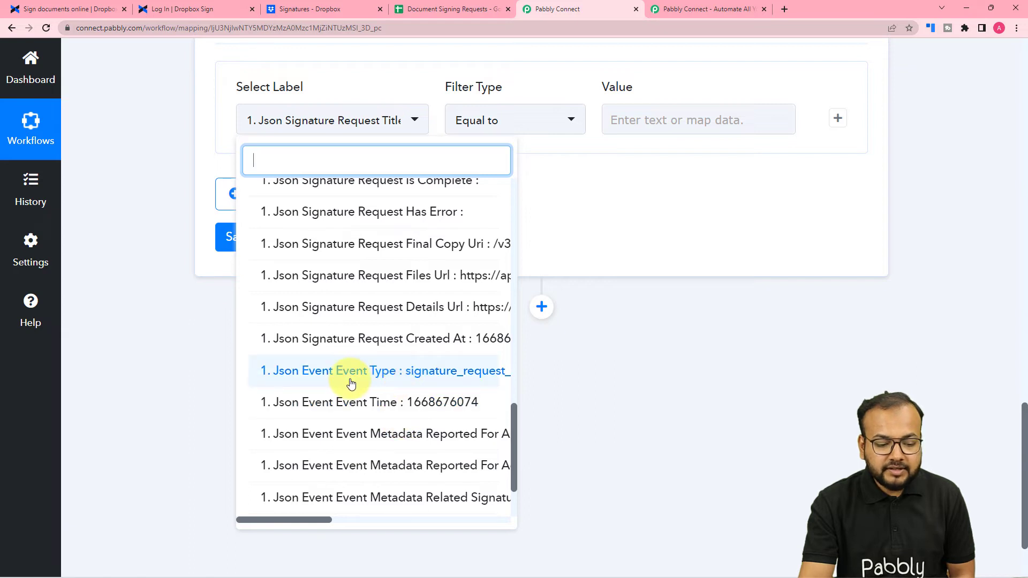
click(382, 385)
scroll(545, 204, up, 1)
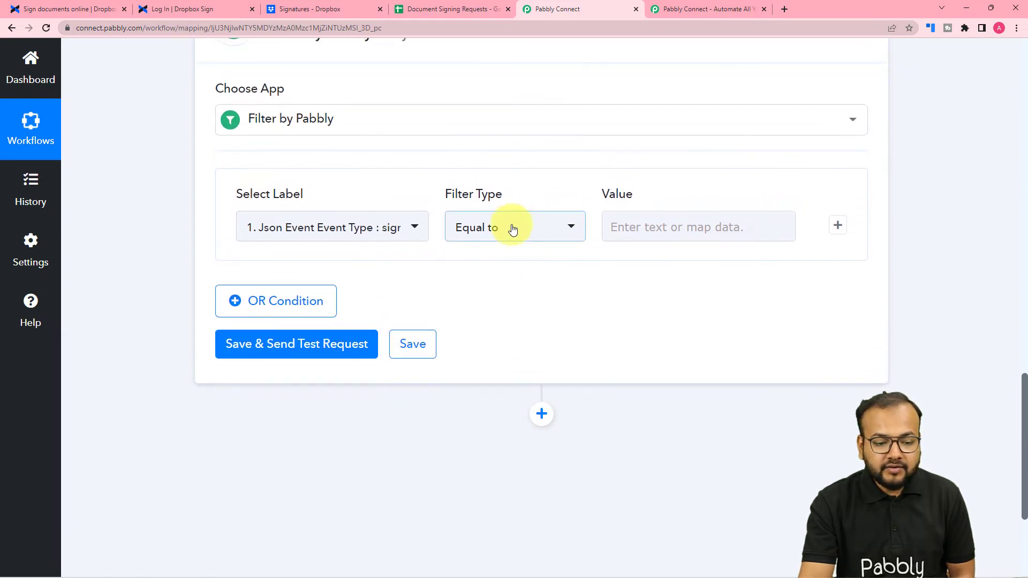
click(528, 240)
click(523, 294)
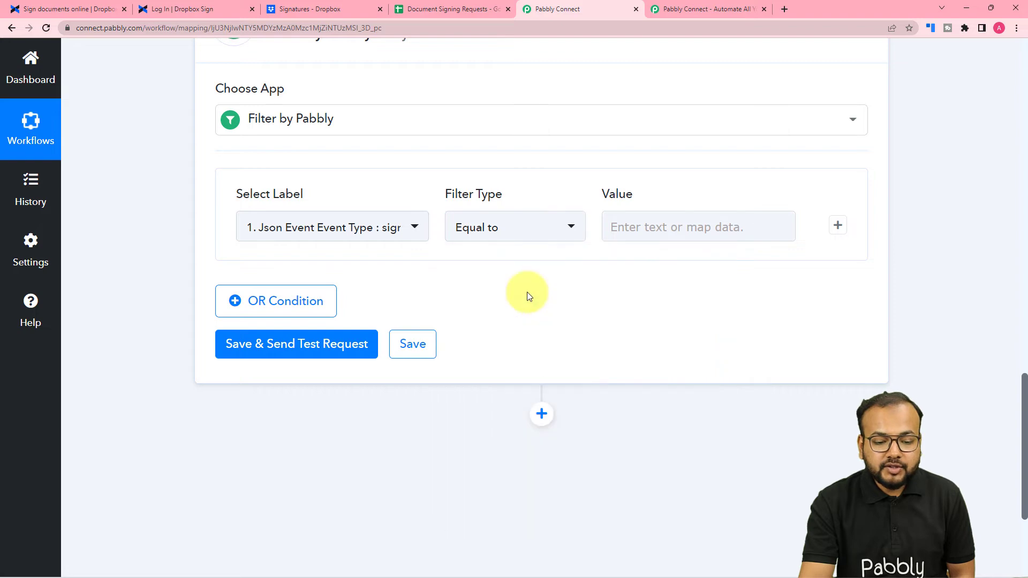
- Copy signature_request_sent from the captured response's event type into the filter condition's value
scroll(633, 340, up, 3)
scroll(634, 340, up, 5)
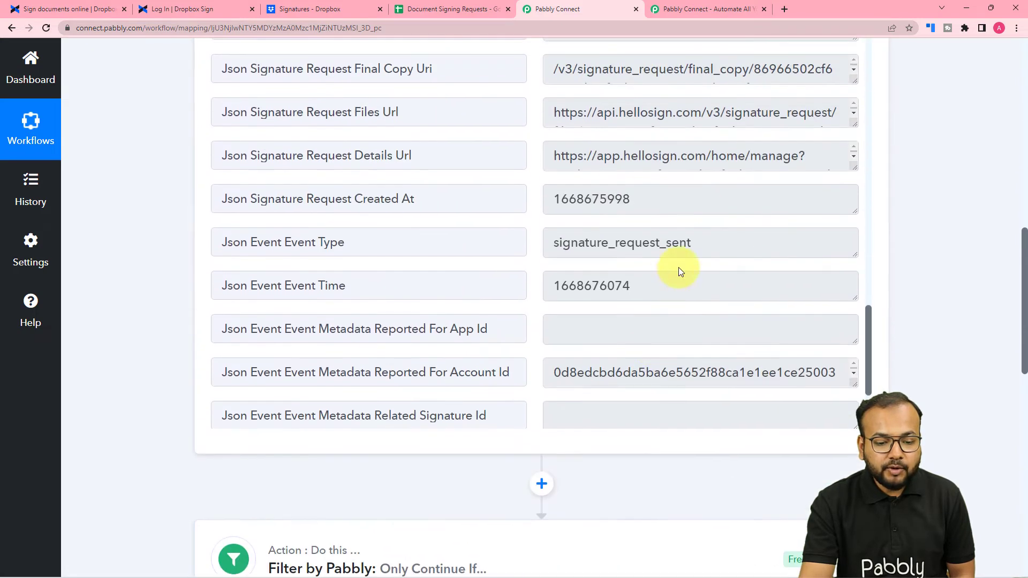
drag(692, 244, 566, 257)
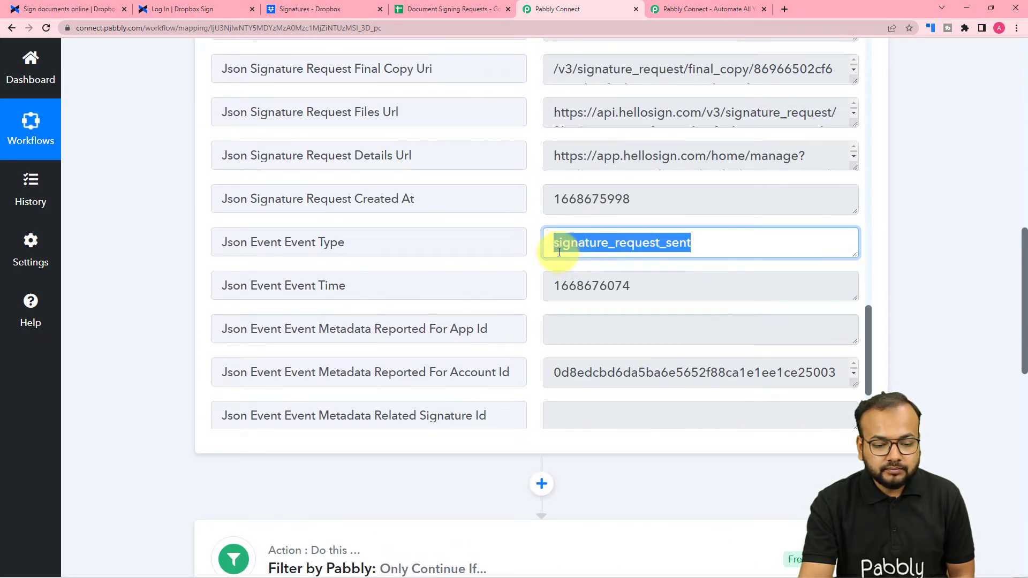
right_click(563, 249)
click(567, 261)
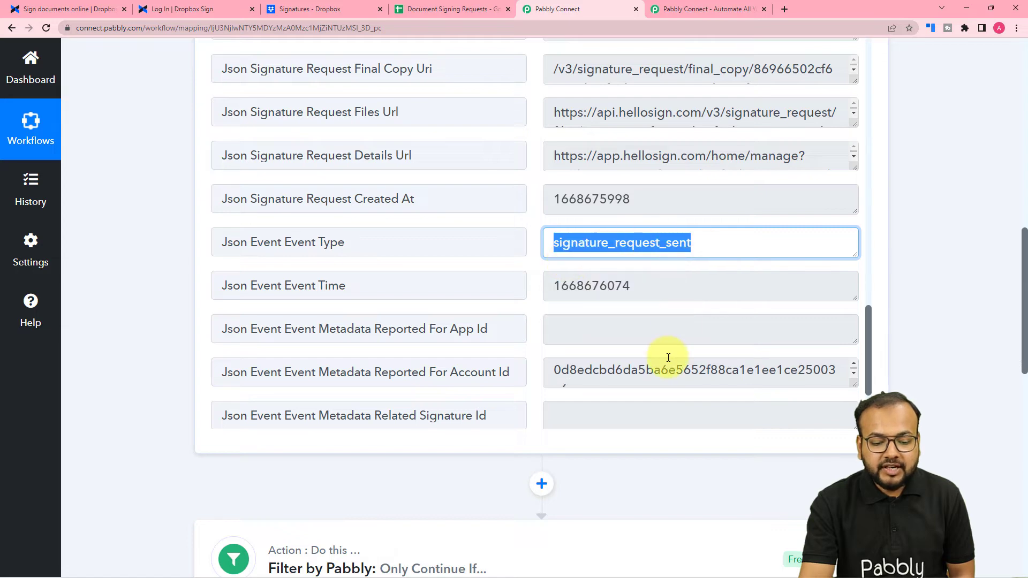
scroll(669, 357, down, 9)
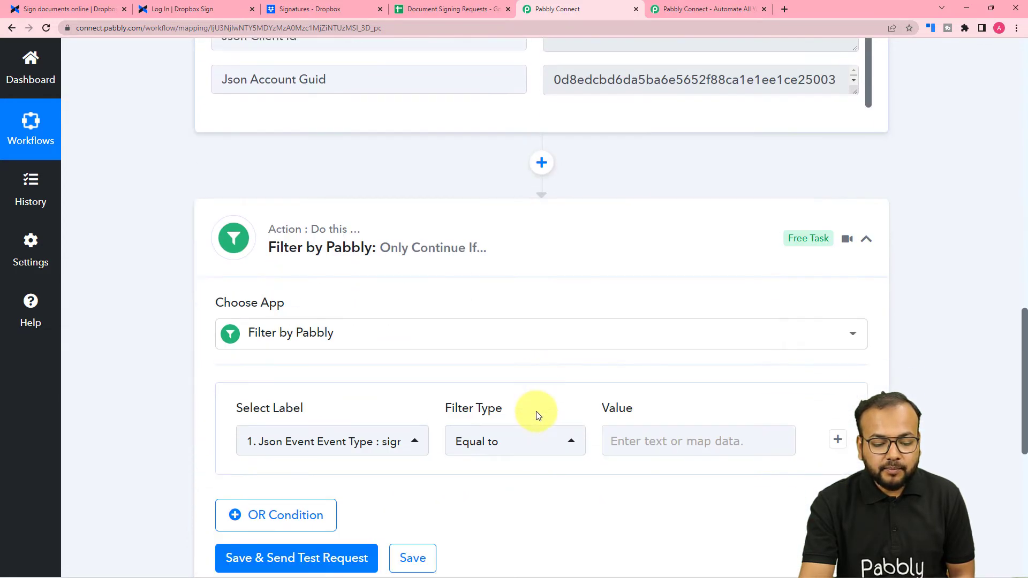
scroll(536, 411, down, 3)
right_click(634, 280)
click(649, 362)
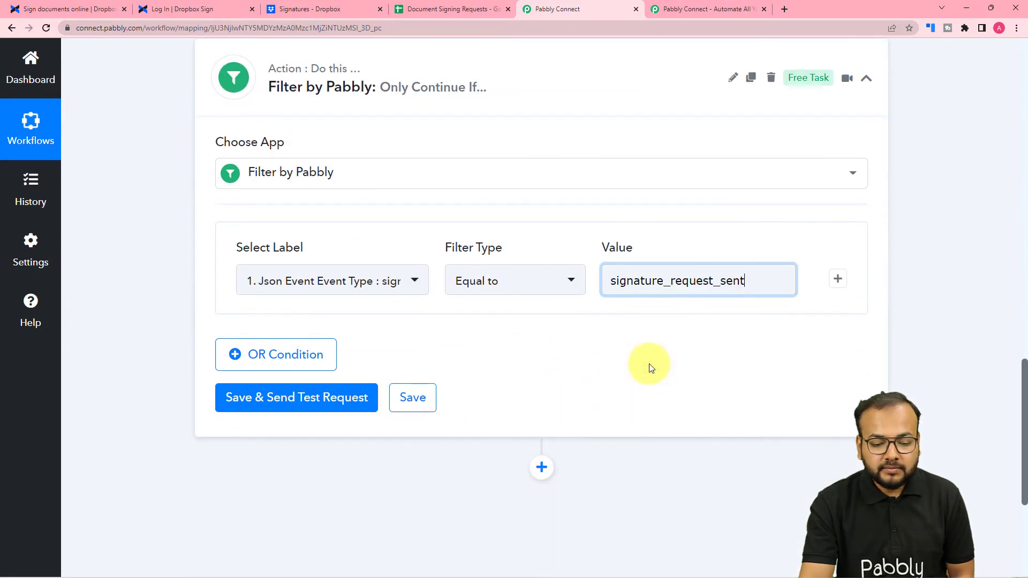
click(579, 354)
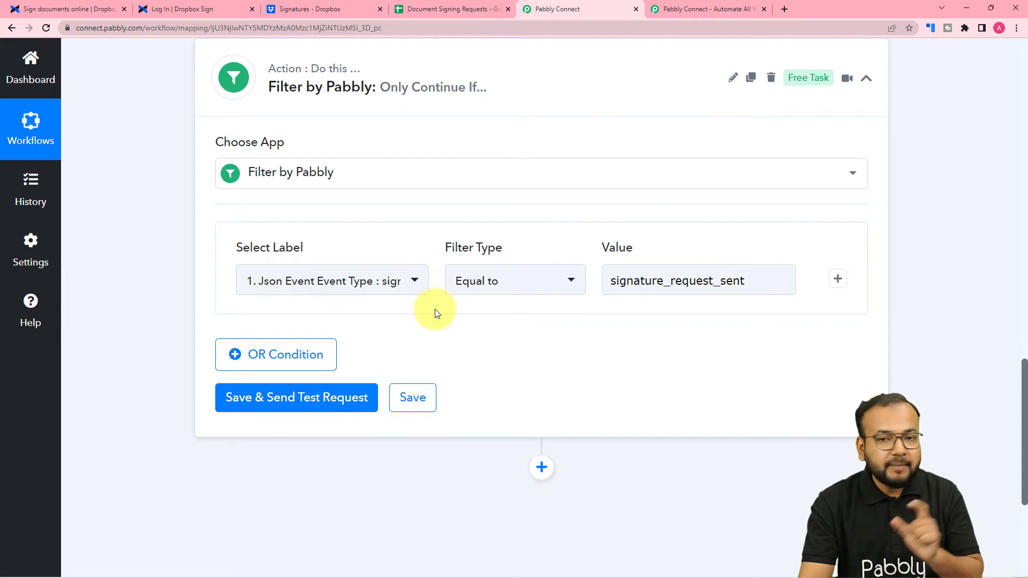
- Save the filter step with a test request and check the response it returns
scroll(434, 313, down, 1)
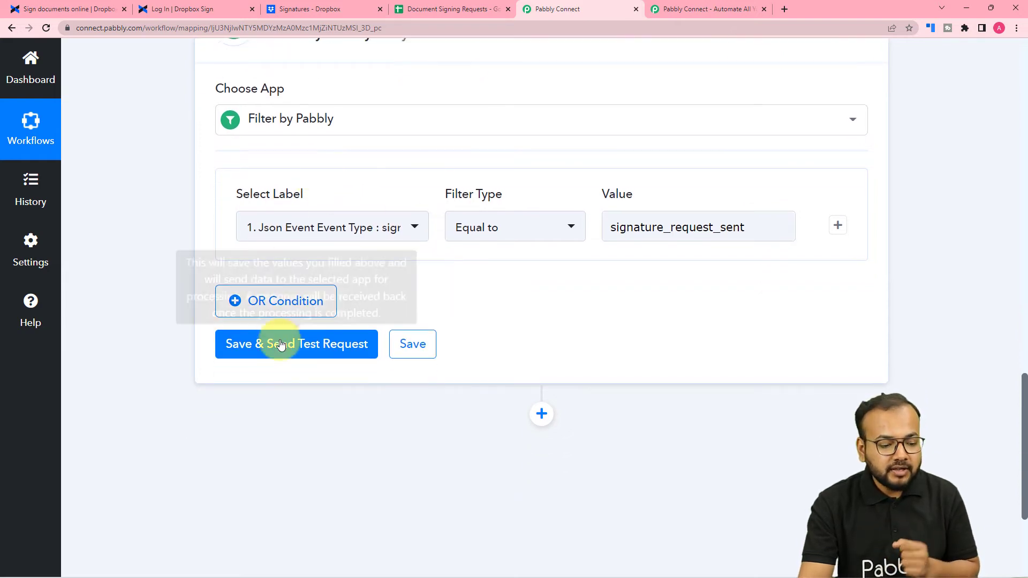
click(275, 344)
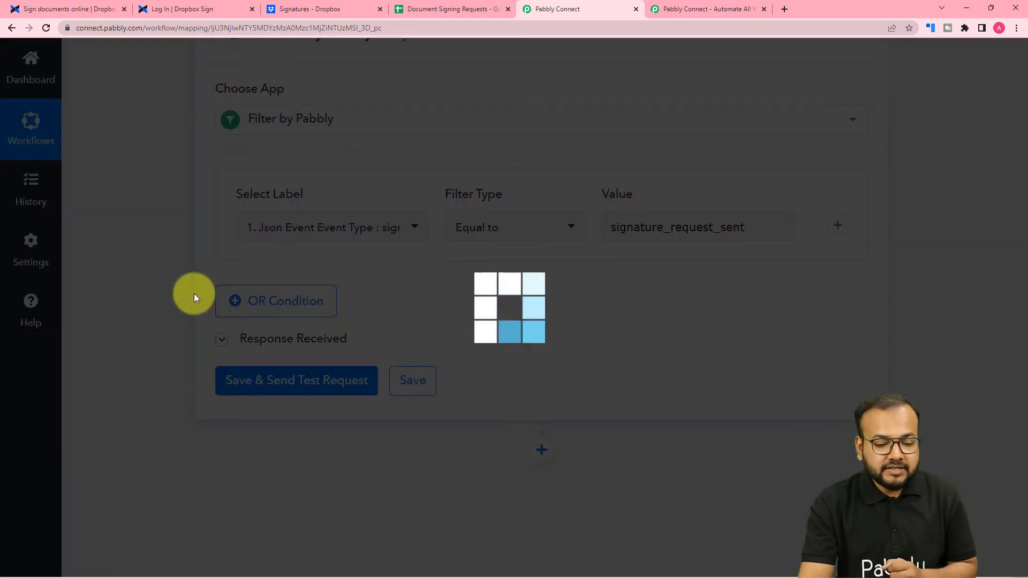
scroll(194, 298, down, 4)
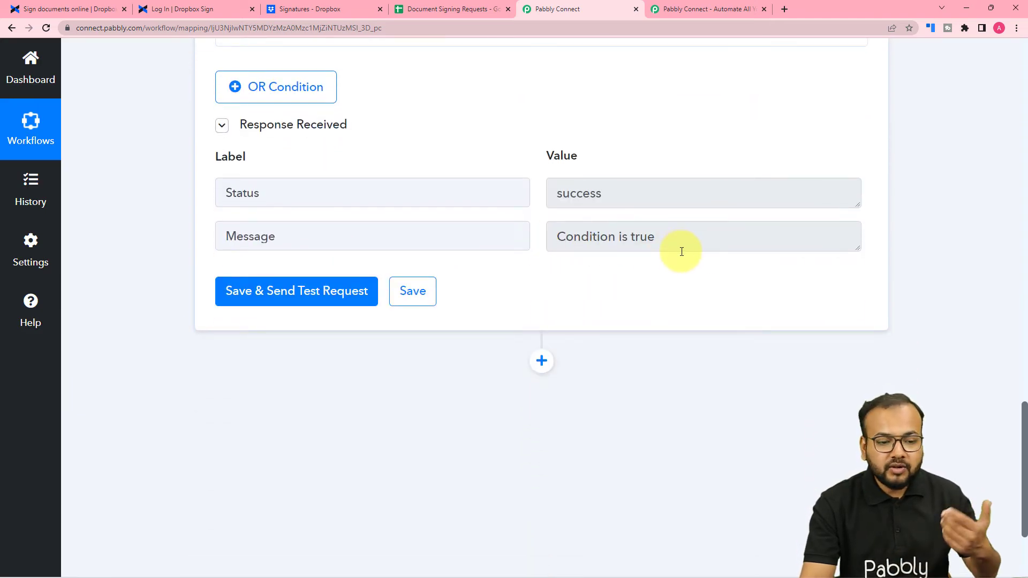
scroll(682, 252, down, 3)
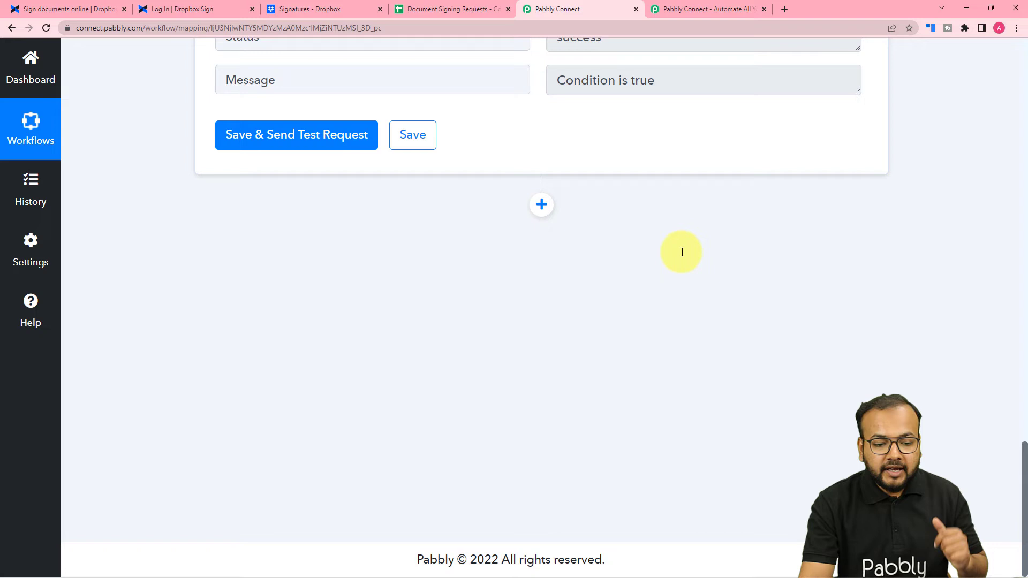
- Add an action step after the filter and choose Date/Time Formatter by Pabbly as its app
click(549, 213)
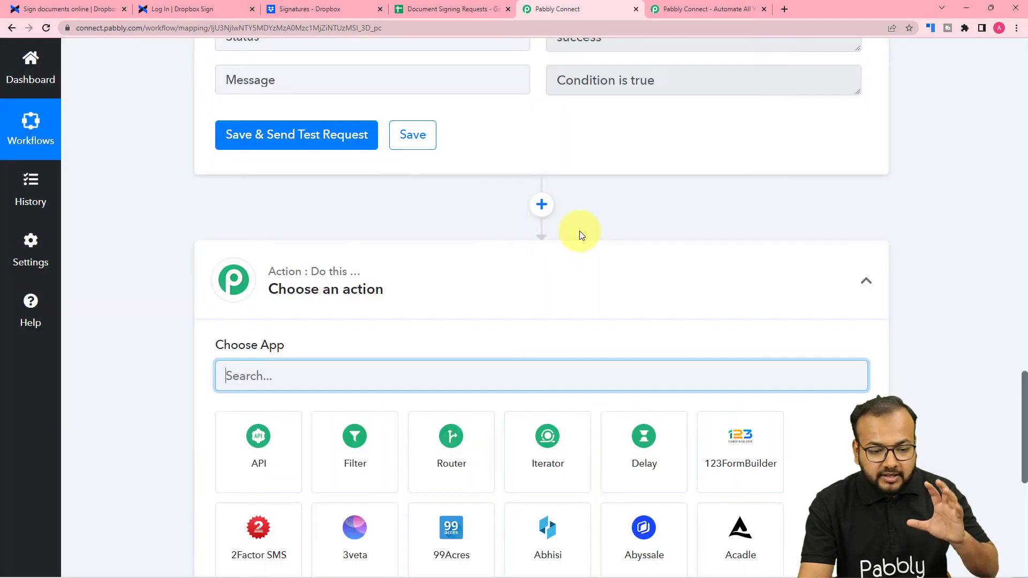
scroll(477, 310, down, 1)
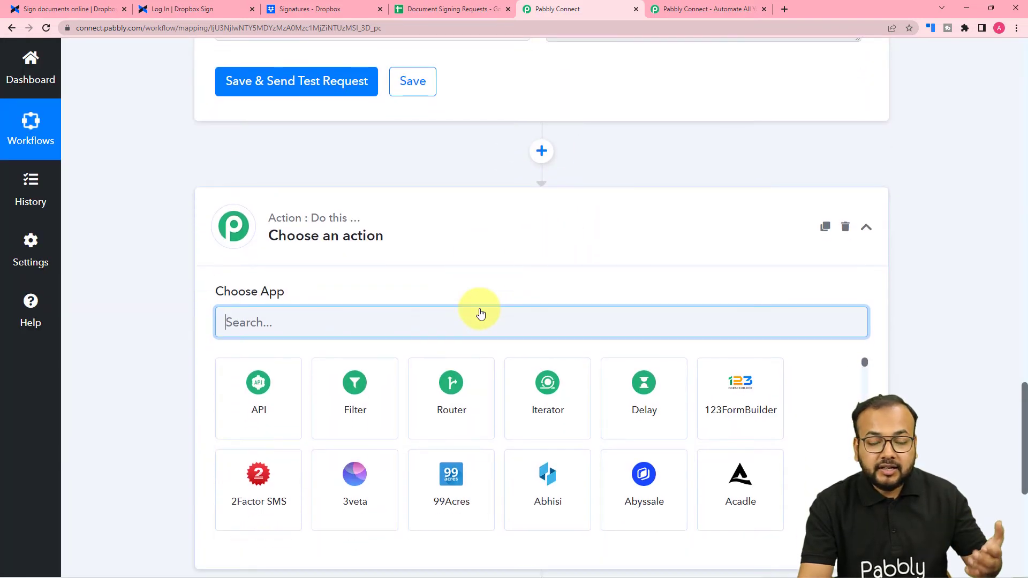
scroll(480, 315, down, 2)
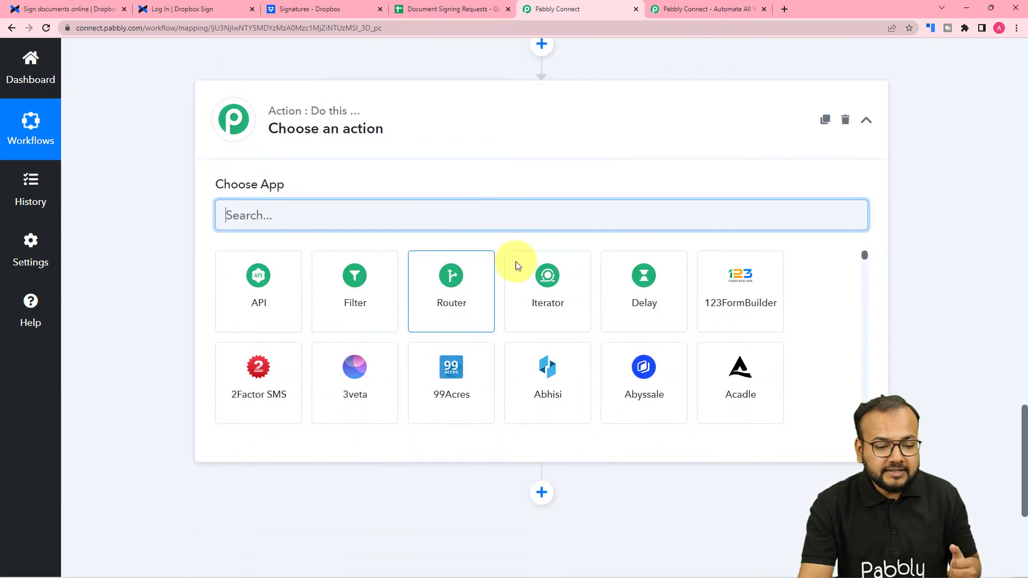
scroll(516, 264, up, 8)
scroll(529, 194, up, 12)
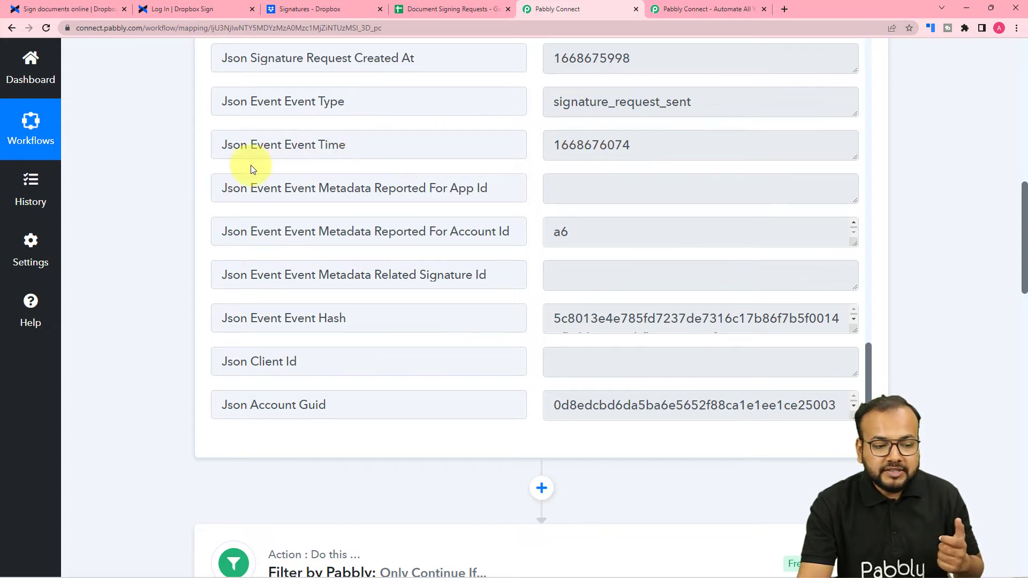
scroll(124, 271, down, 18)
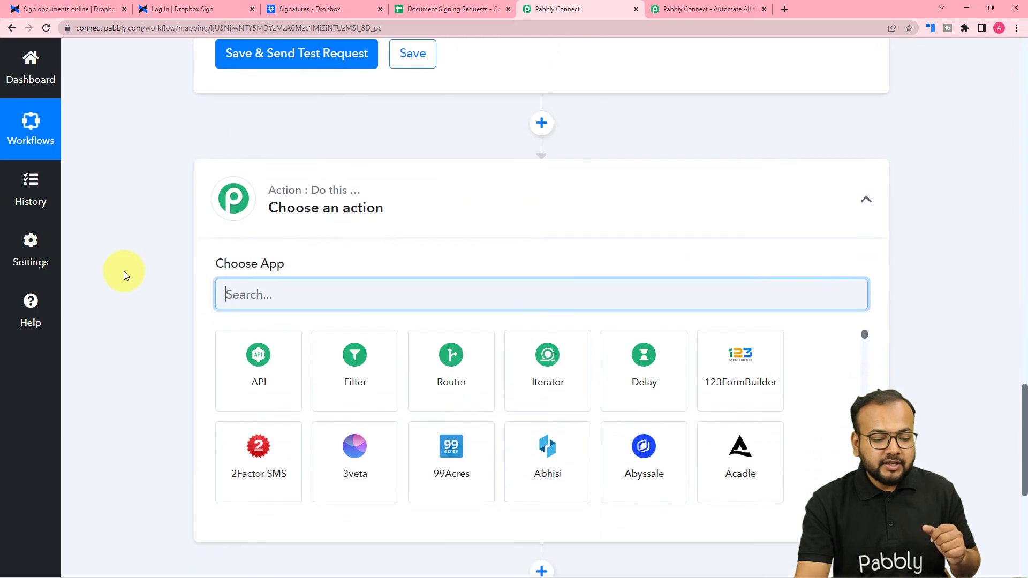
scroll(332, 225, down, 2)
text(date)
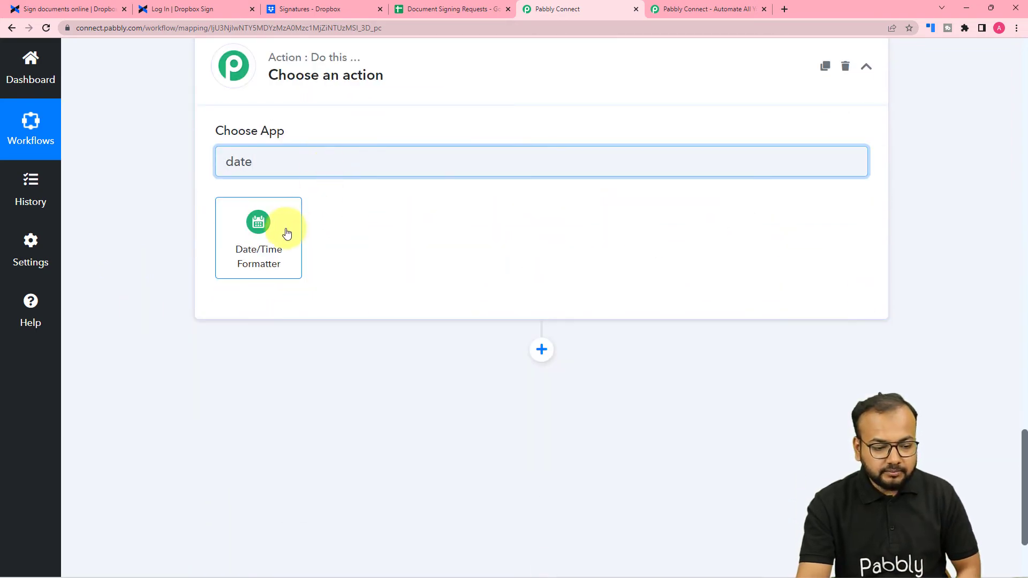
click(287, 231)
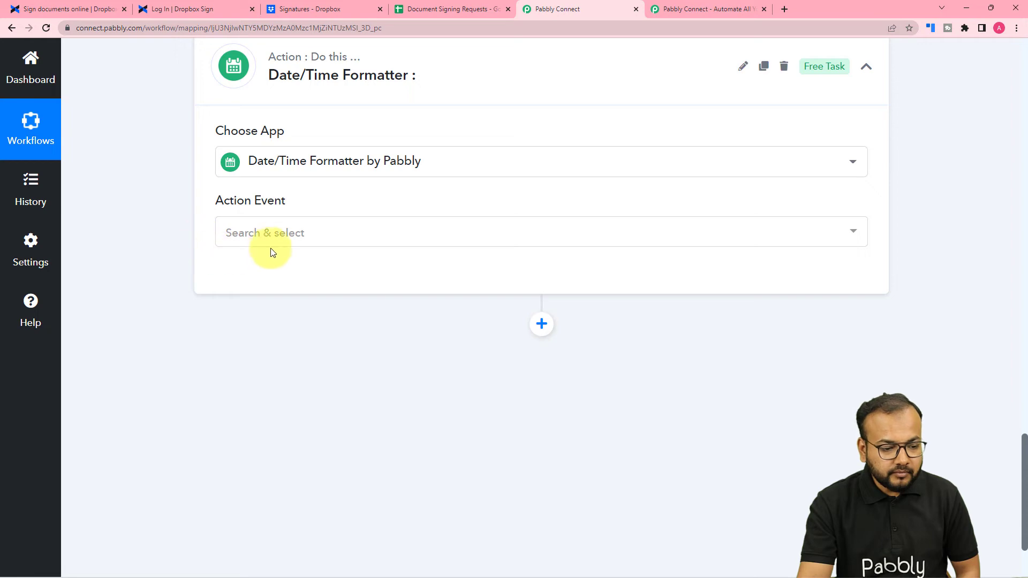
- Set the date formatter step's action event to Format Date with Time Zone and connect it
click(271, 235)
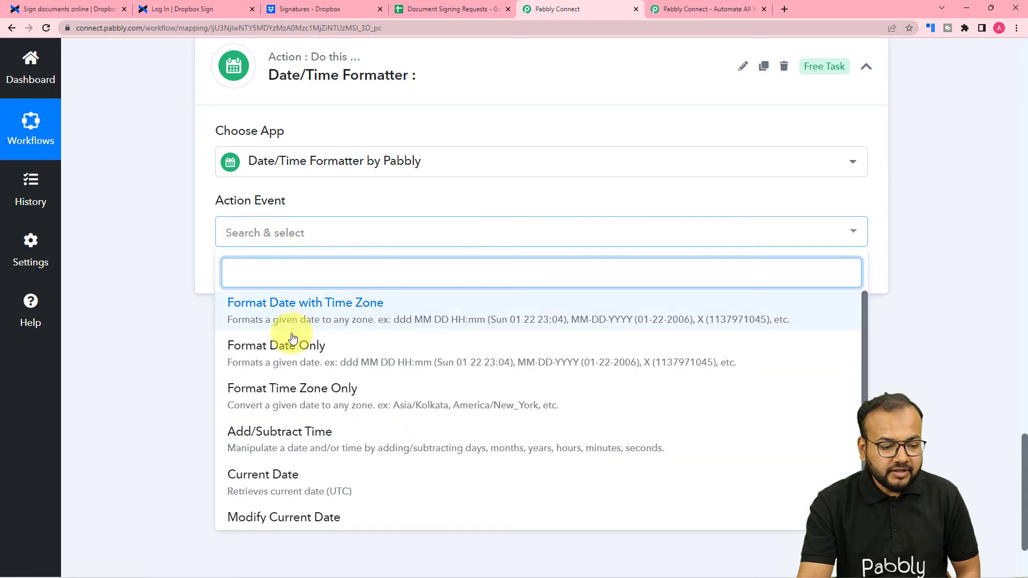
click(284, 320)
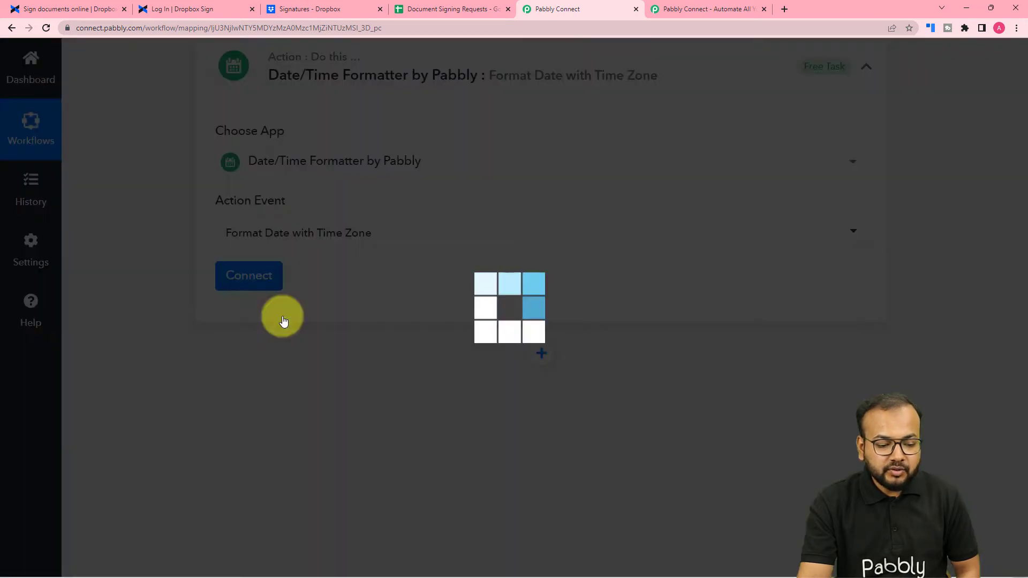
click(258, 283)
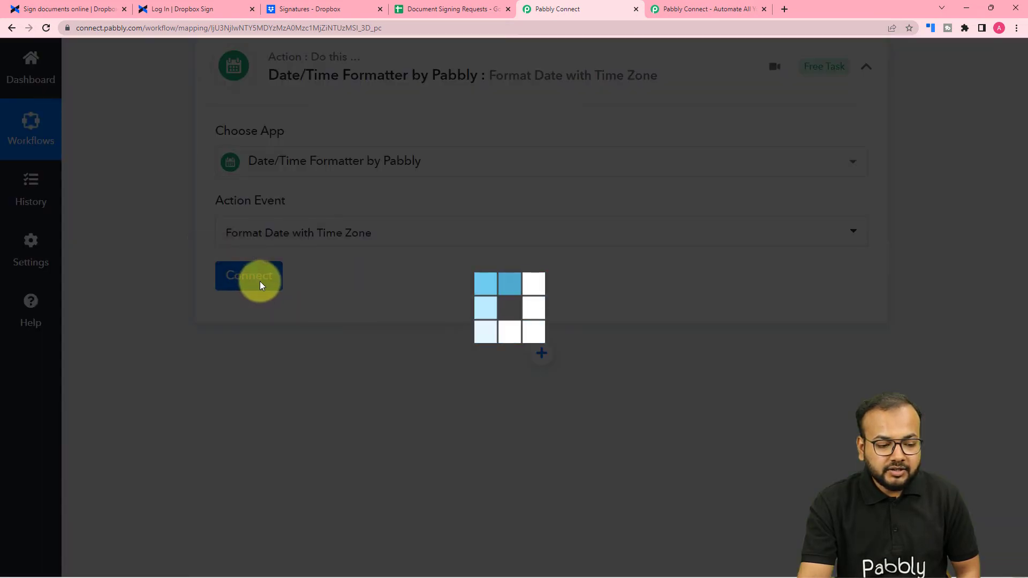
- Map the formatter's Date to Json Event Event Time from the Dropbox Sign webhook response
scroll(276, 333, down, 2)
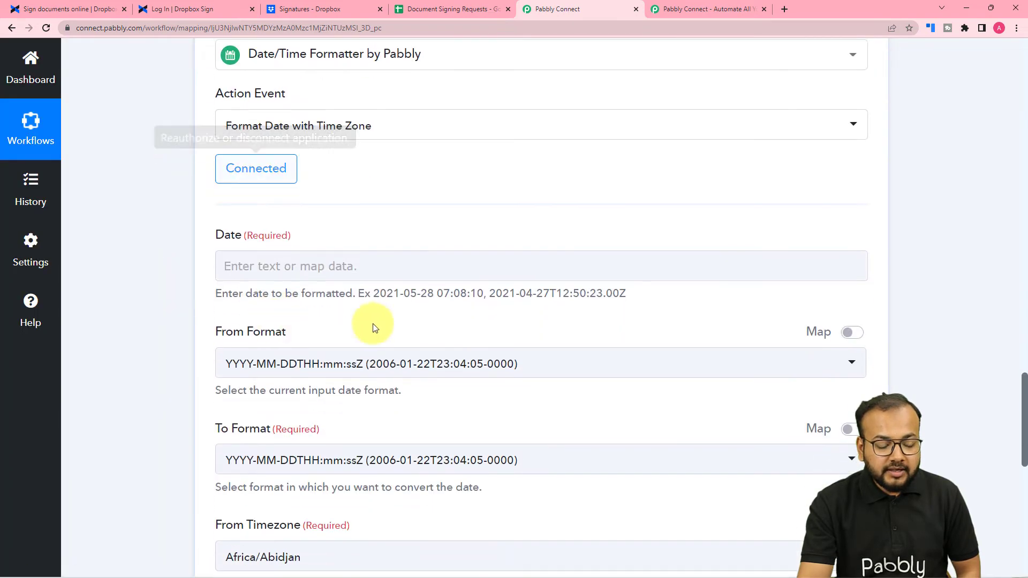
scroll(241, 269, down, 2)
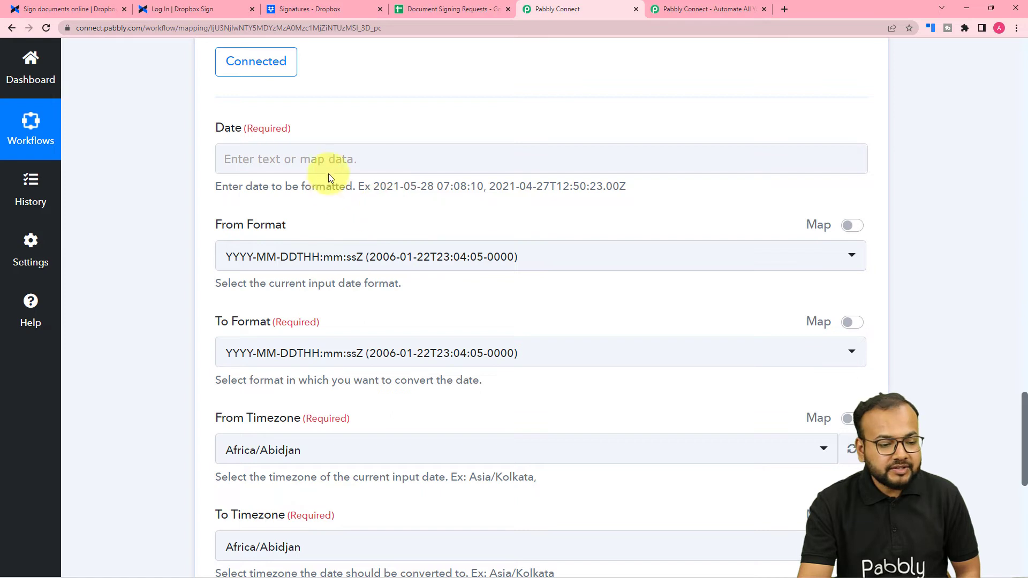
click(336, 162)
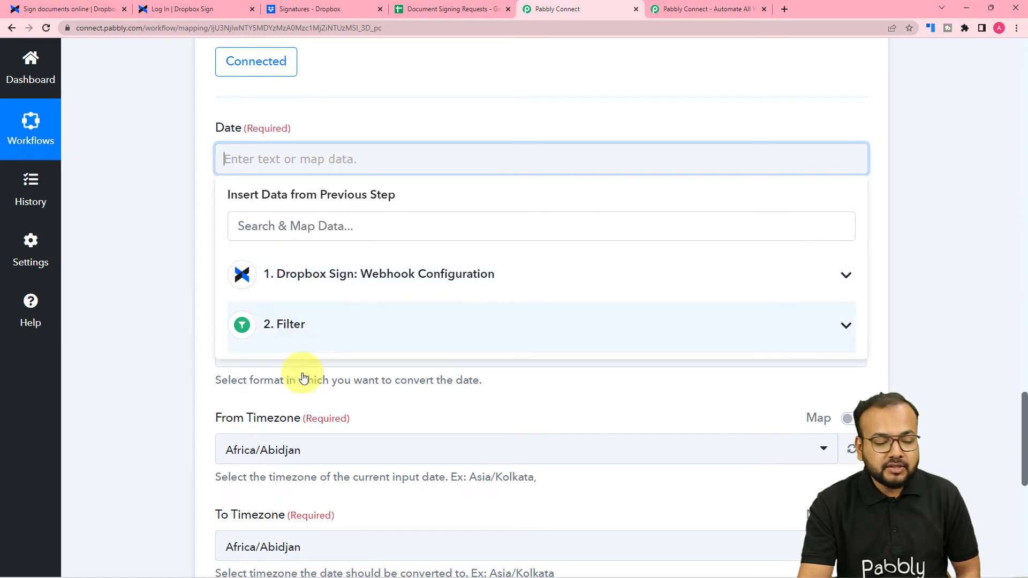
click(353, 294)
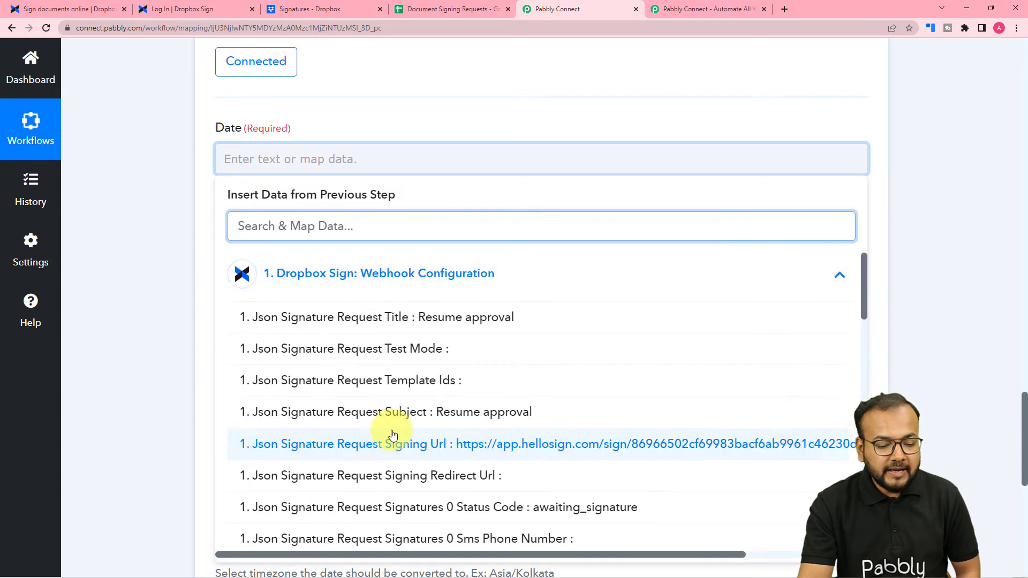
scroll(392, 431, down, 3)
scroll(393, 435, down, 10)
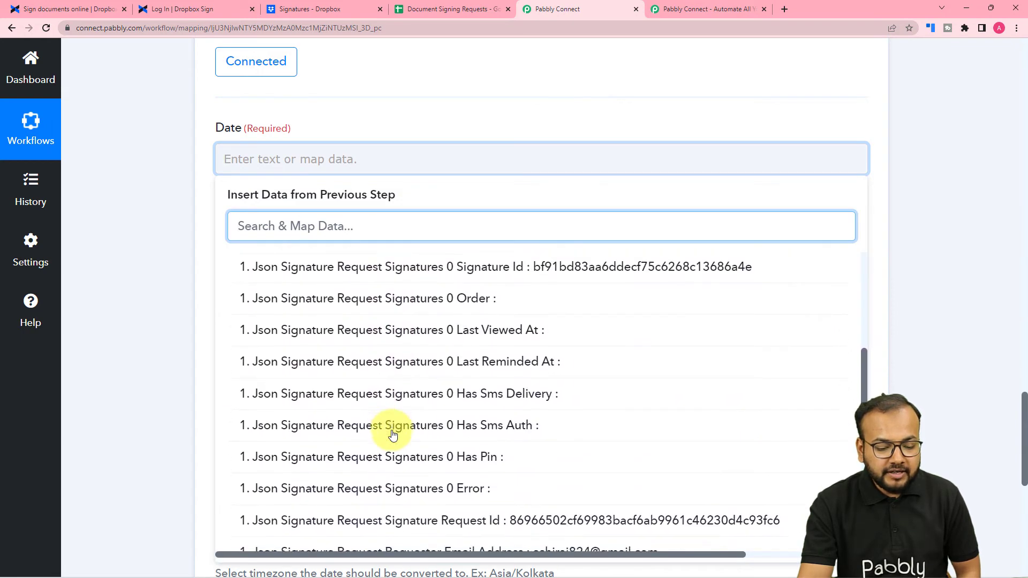
scroll(393, 435, down, 3)
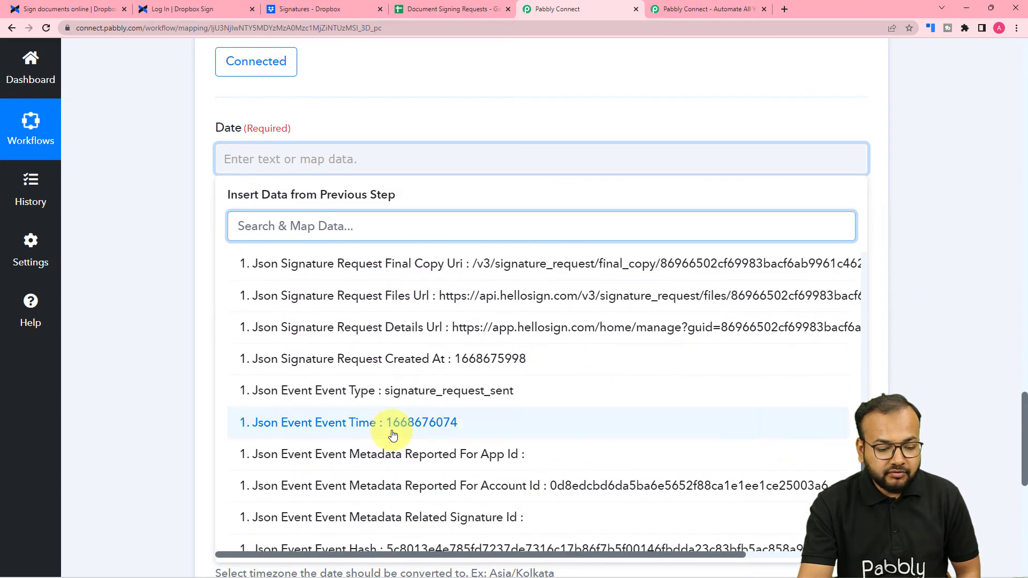
scroll(442, 434, up, 3)
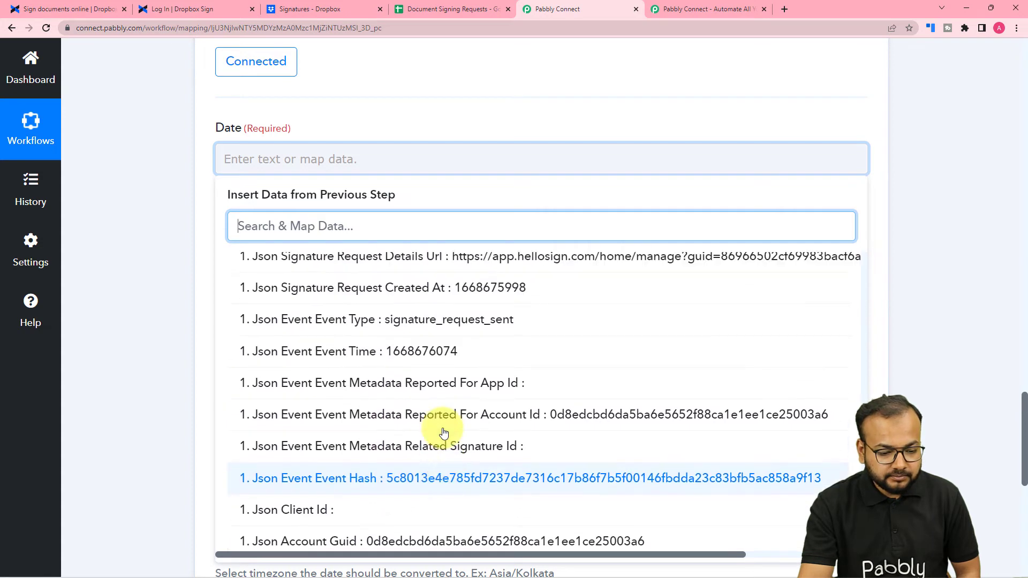
click(345, 401)
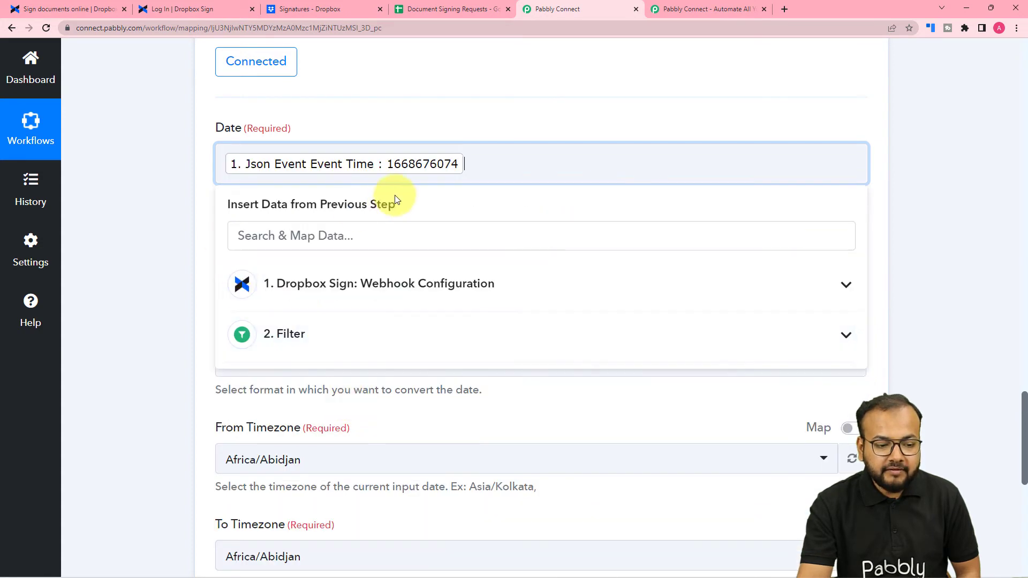
click(185, 179)
scroll(183, 207, down, 3)
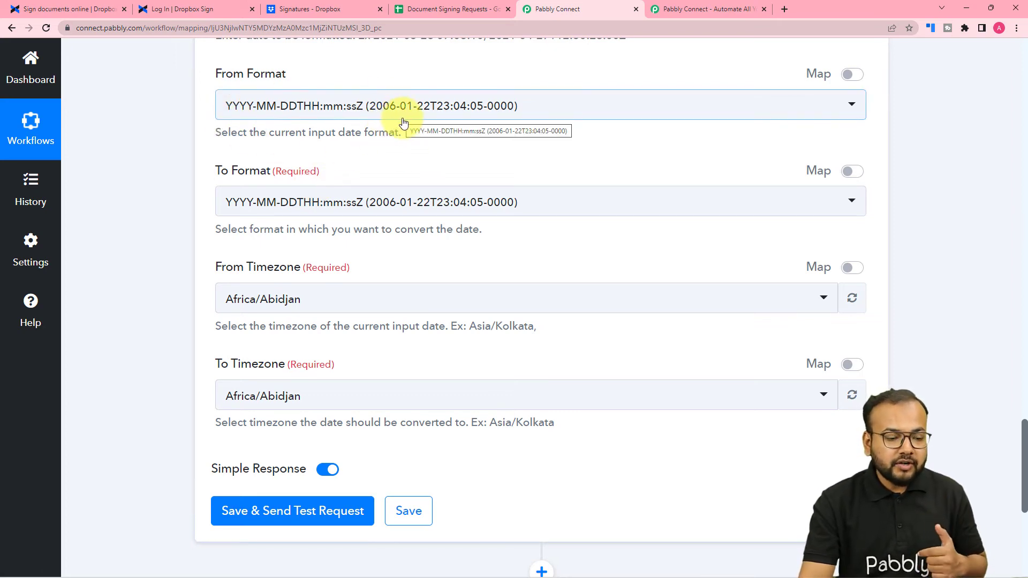
scroll(408, 121, up, 2)
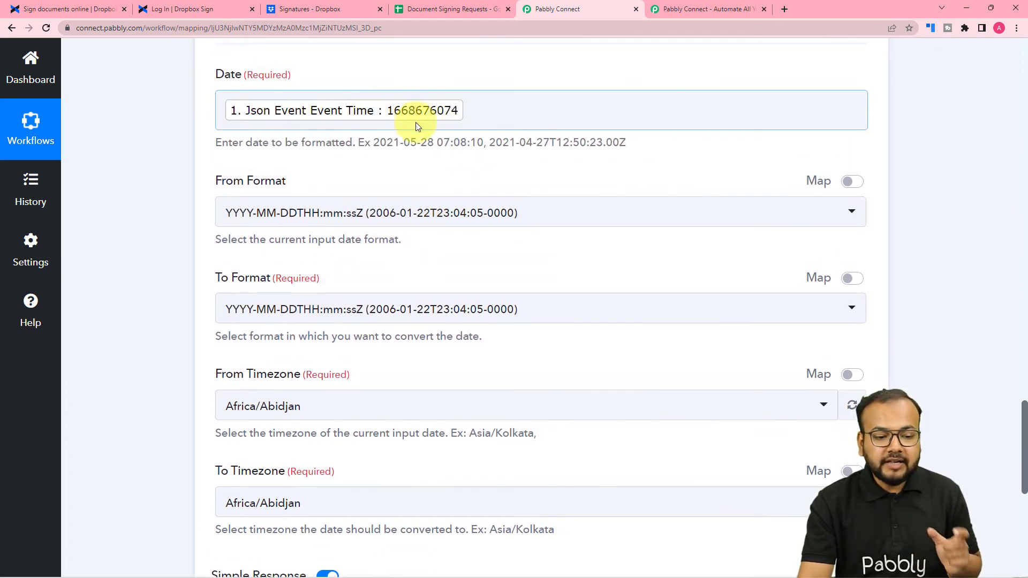
scroll(461, 141, down, 2)
click(464, 106)
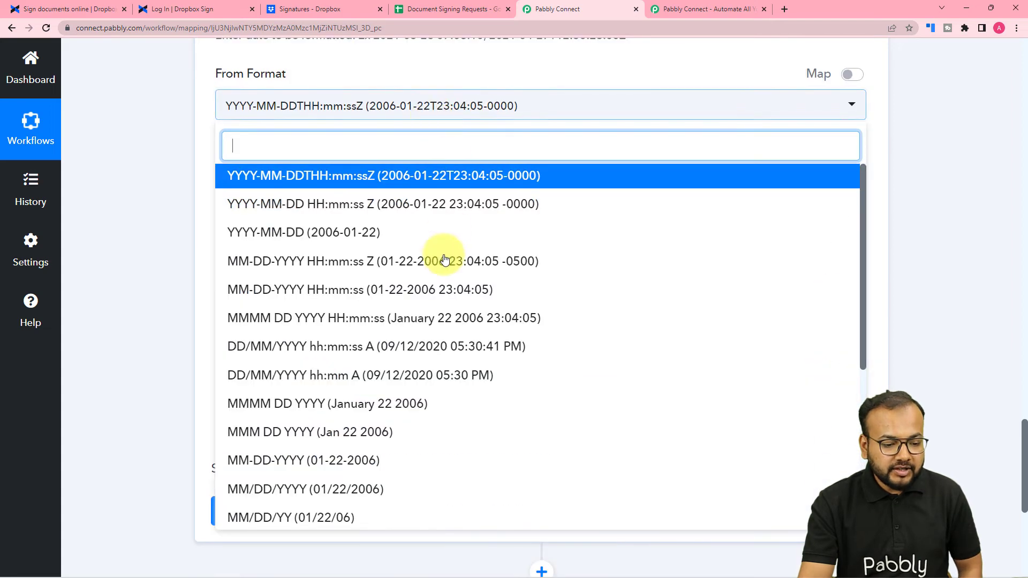
scroll(445, 261, down, 5)
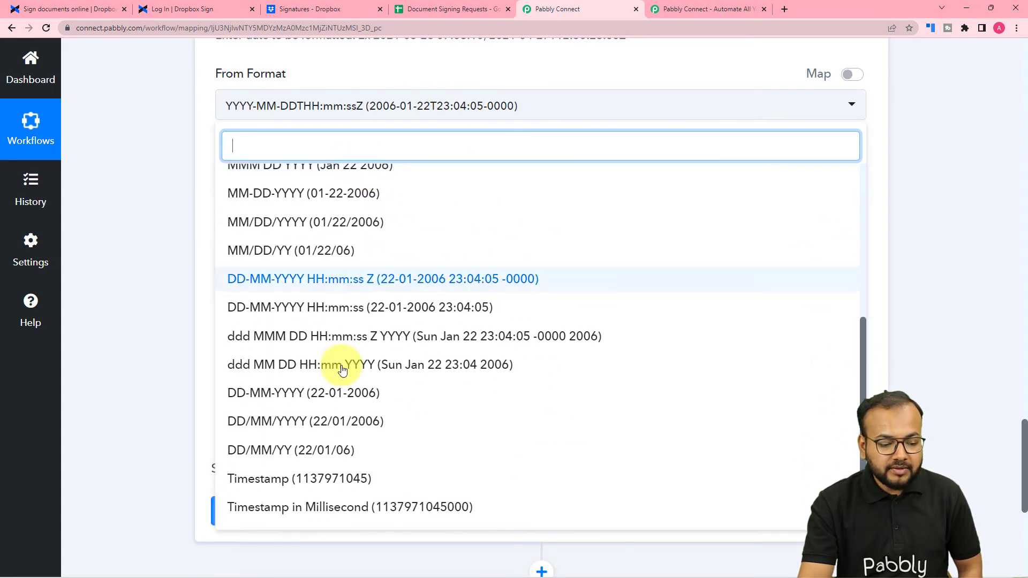
click(256, 480)
- Set the output date format to YYYY-MM-DD (2006-01-22)
scroll(187, 245, down, 1)
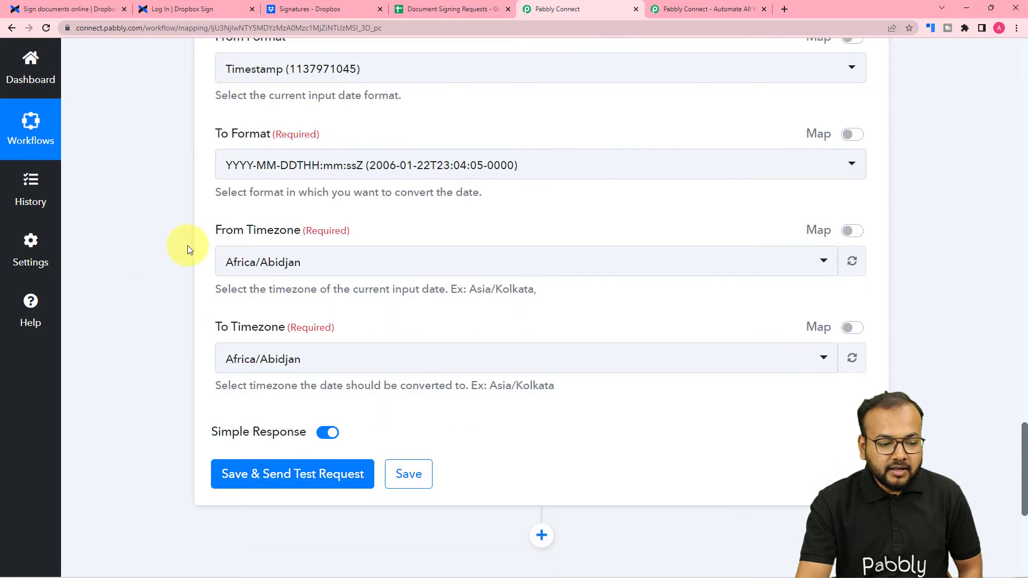
click(413, 149)
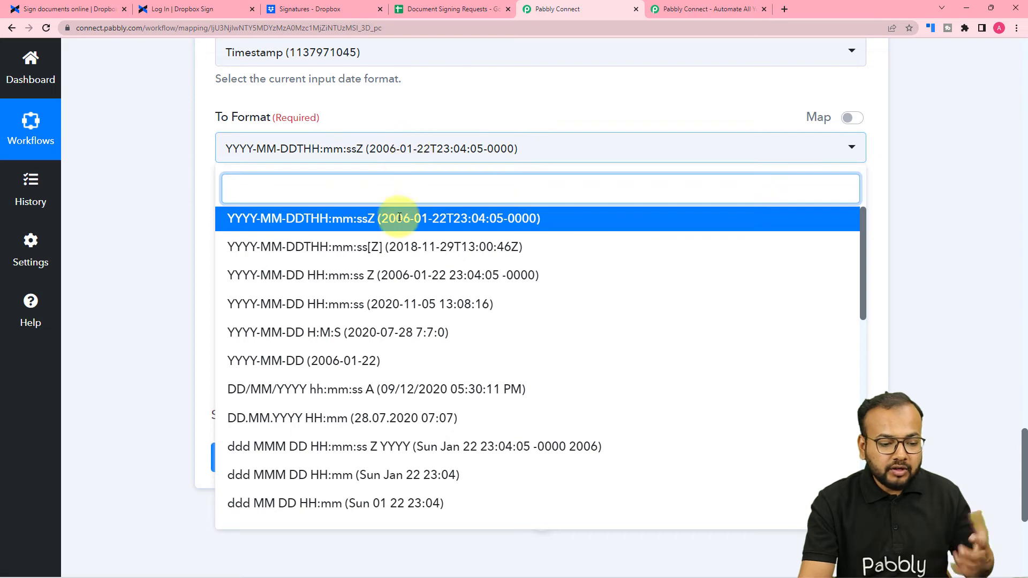
scroll(401, 336, down, 1)
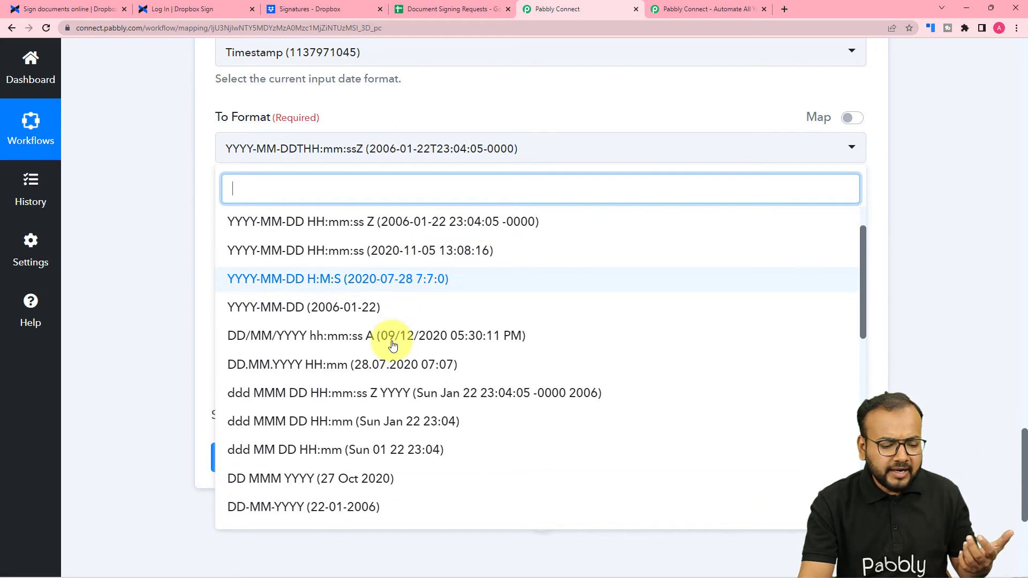
click(333, 307)
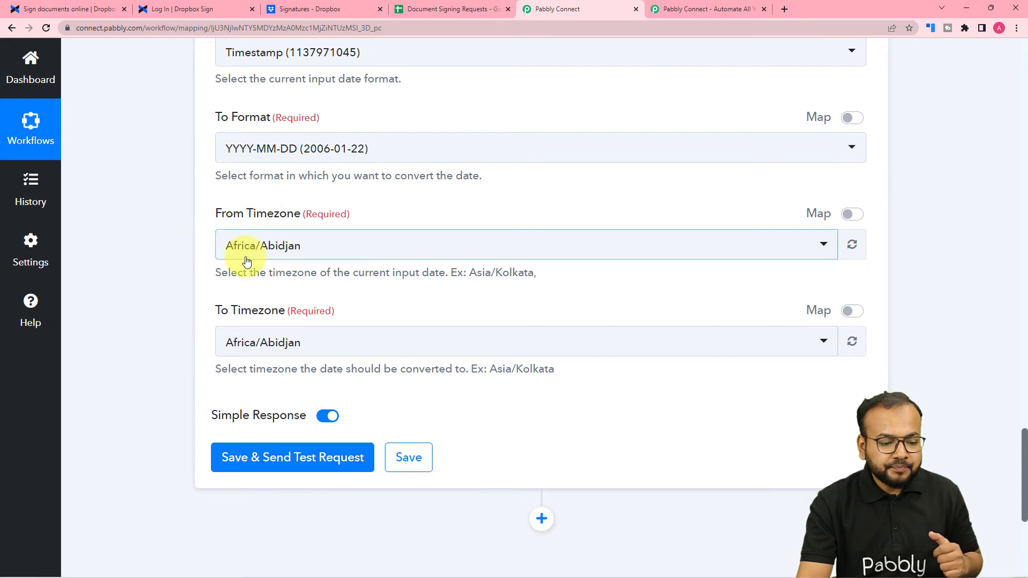
- Set both the source and target time zones of the date conversion to Asia/Kolkata
click(304, 255)
text(kol)
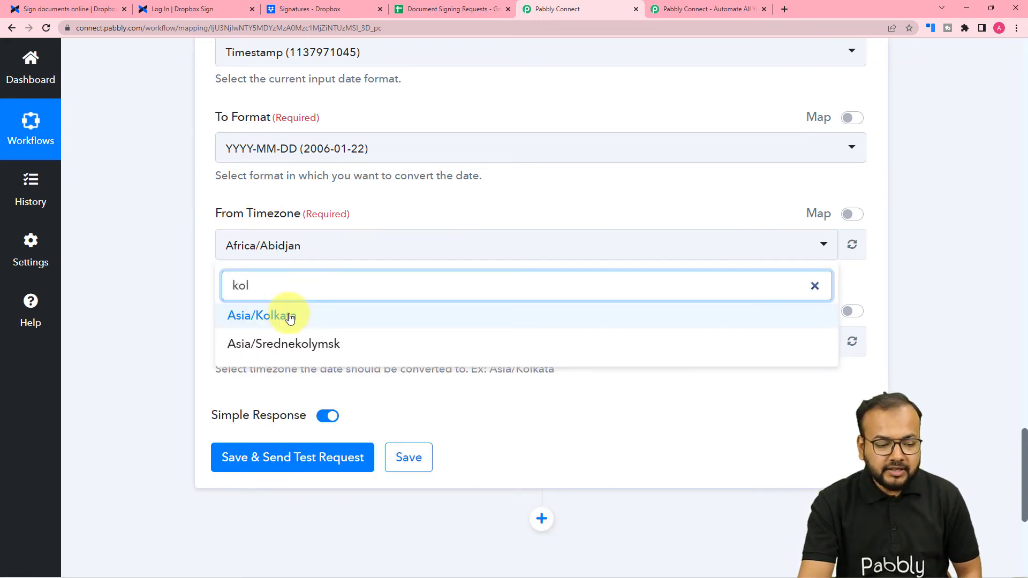
click(287, 318)
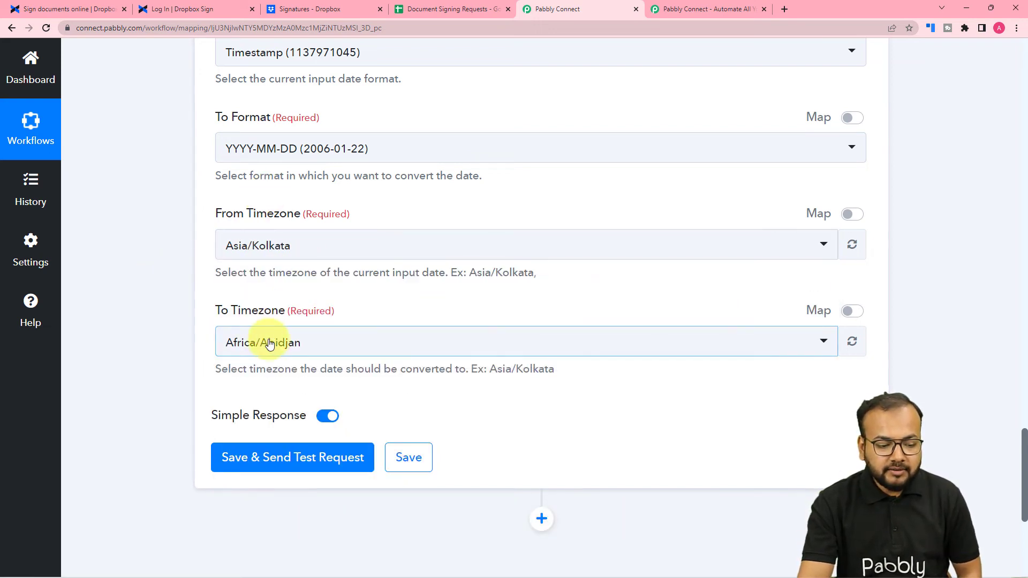
click(278, 345)
text(kol)
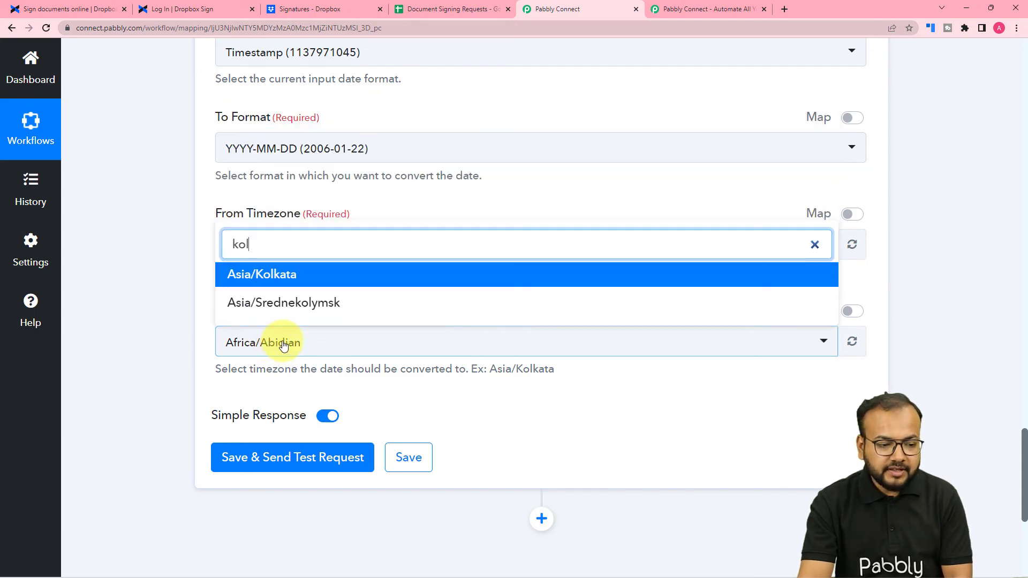
click(303, 277)
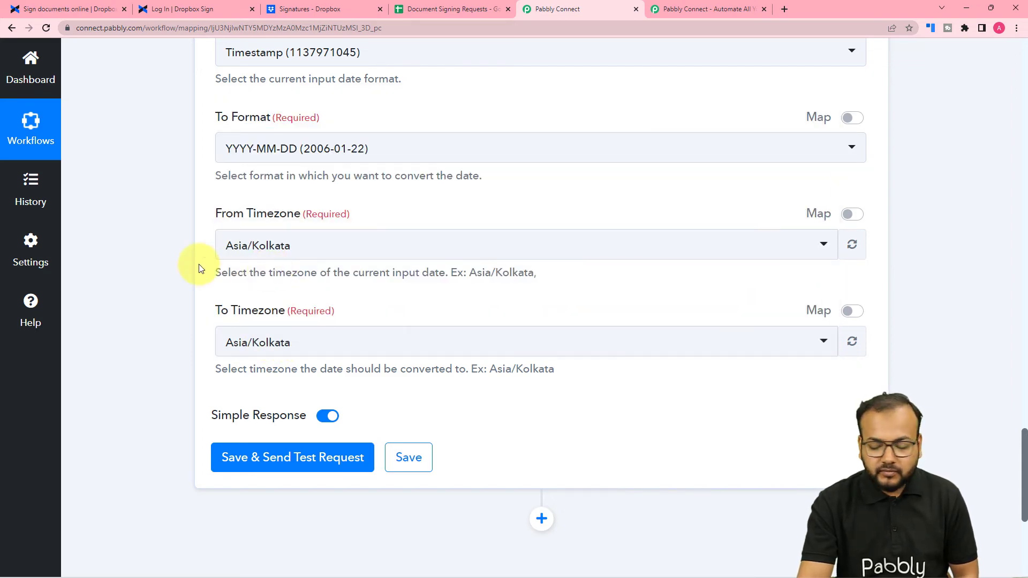
- Save the date formatter step with a test request and check the formatted date it returns
scroll(198, 265, down, 4)
click(281, 192)
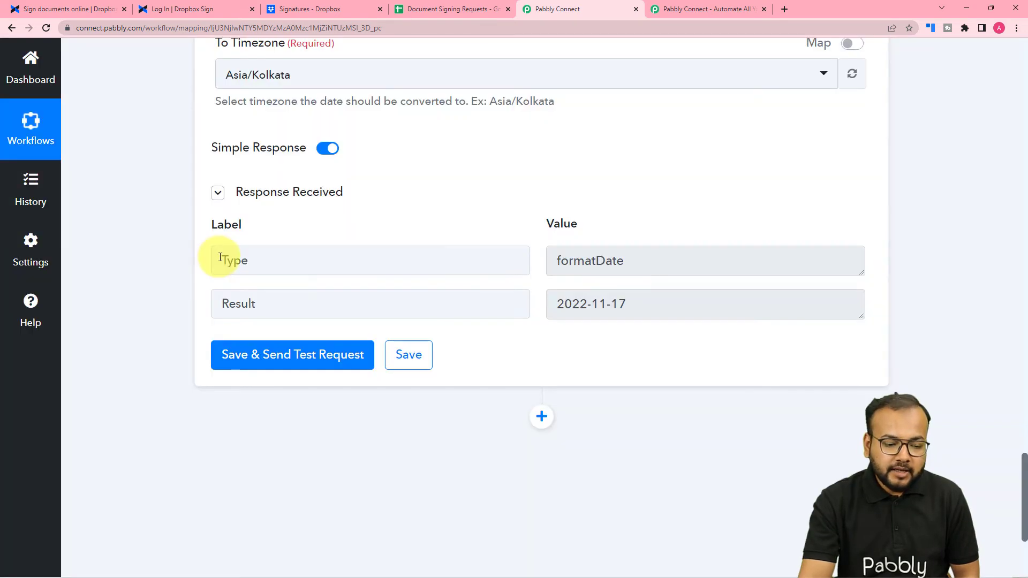
scroll(554, 317, up, 7)
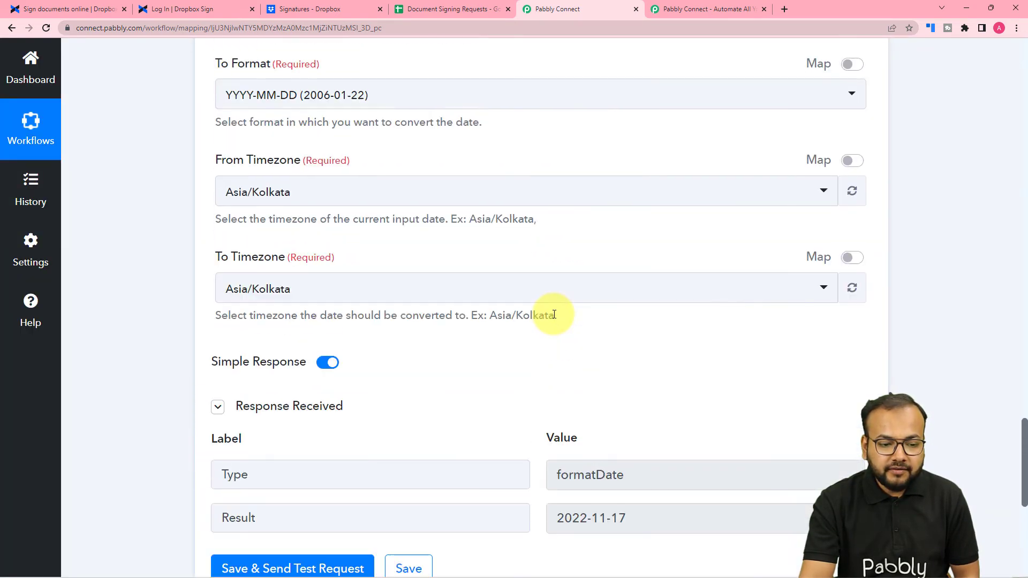
scroll(514, 284, down, 7)
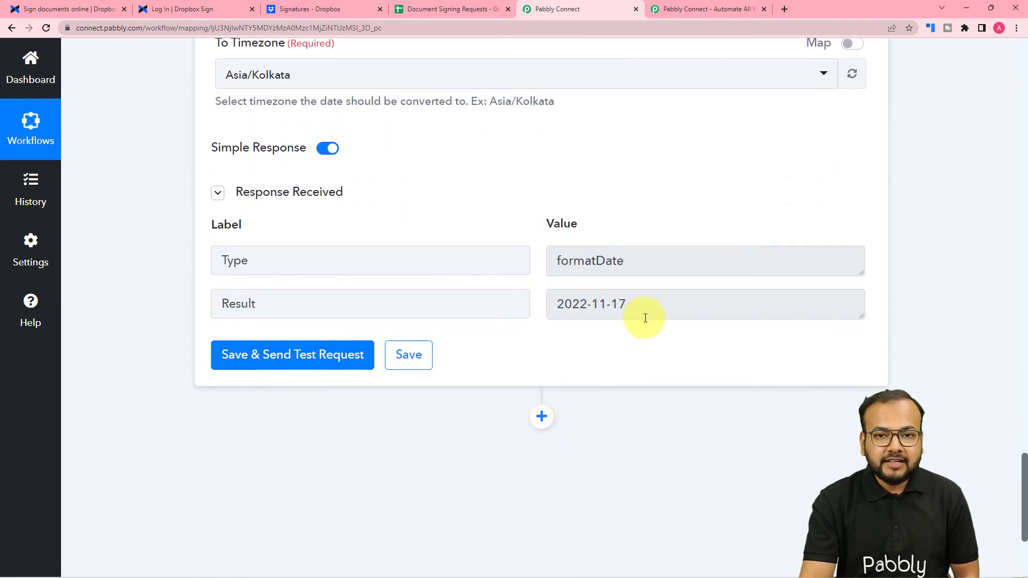
scroll(647, 319, down, 2)
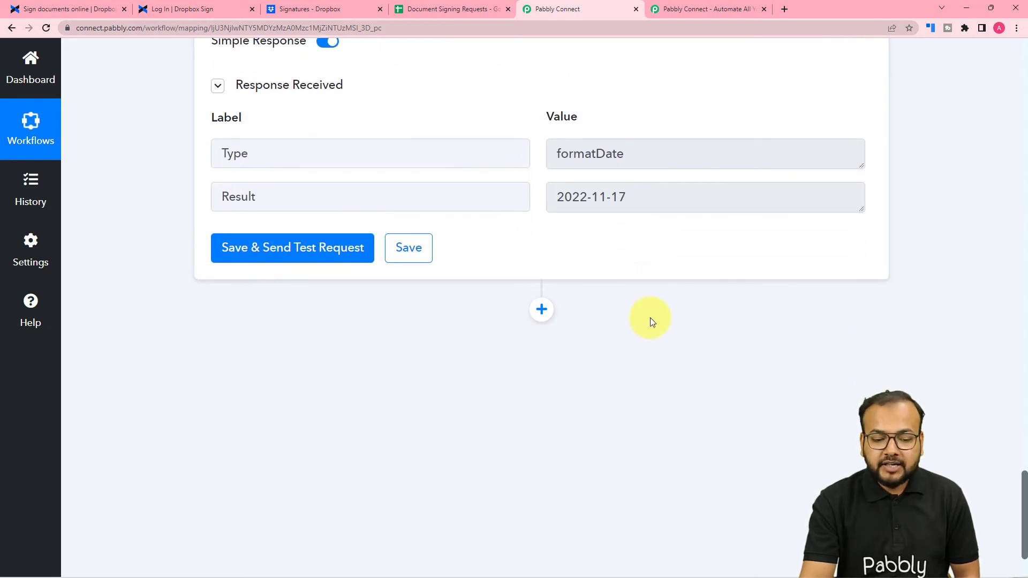
- Add a Google Sheets action after the date formatter with the Add New Row event
click(542, 310)
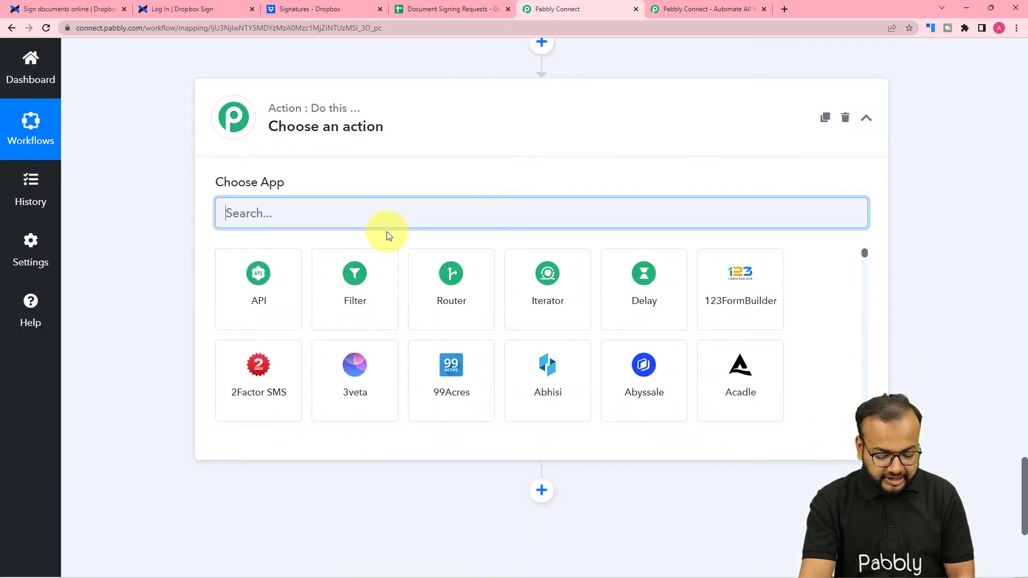
text(goo)
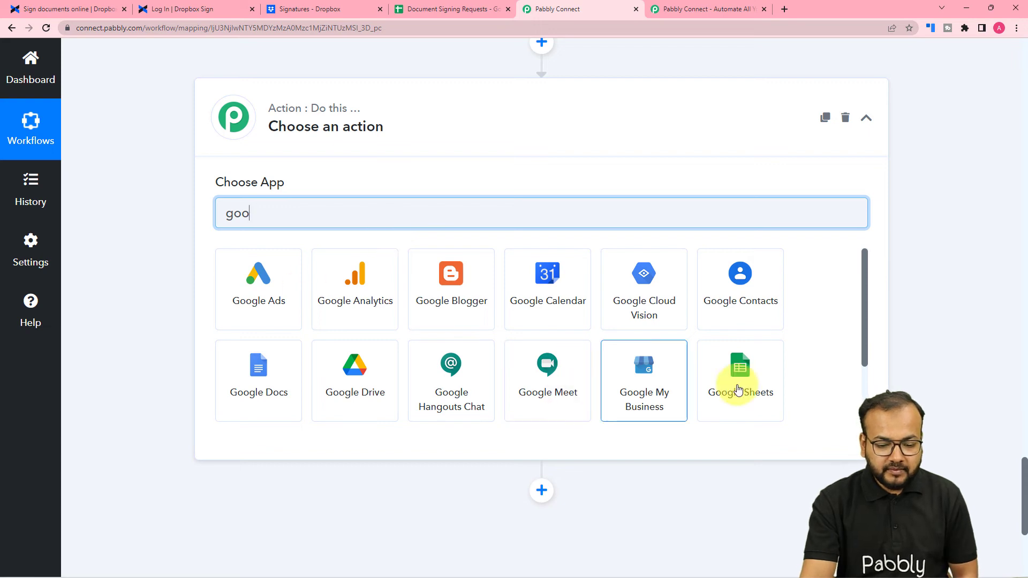
click(738, 388)
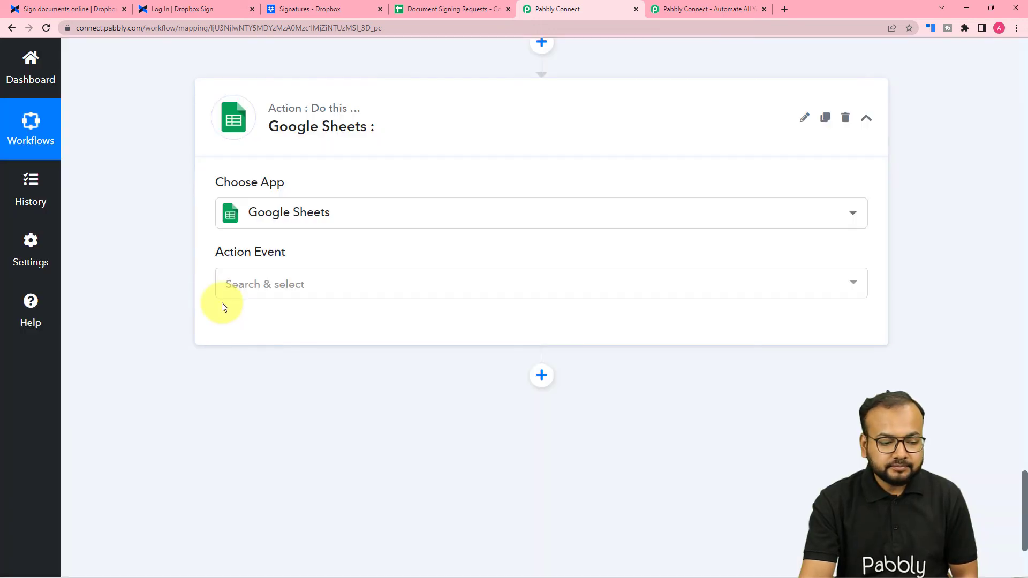
click(269, 284)
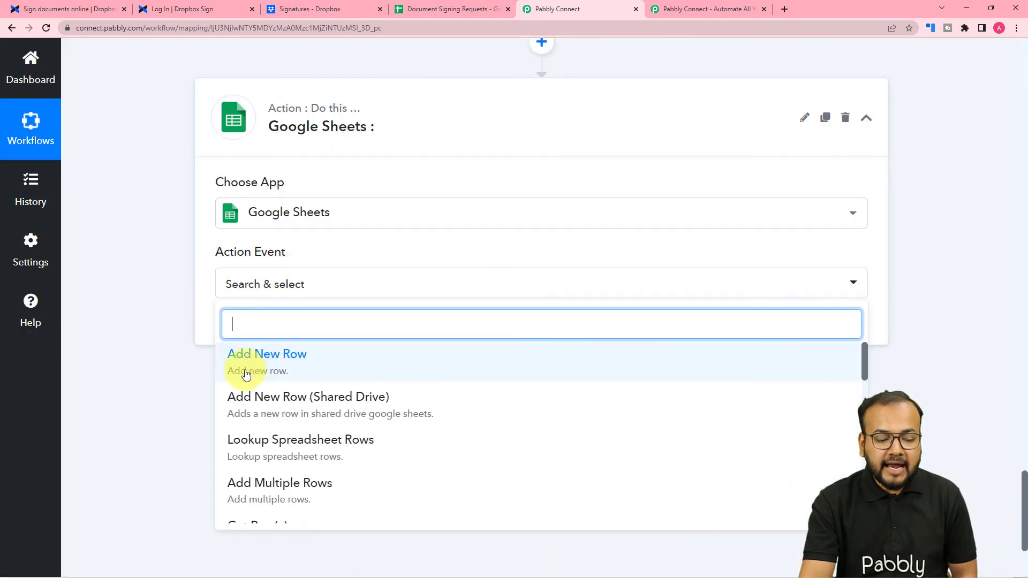
click(312, 372)
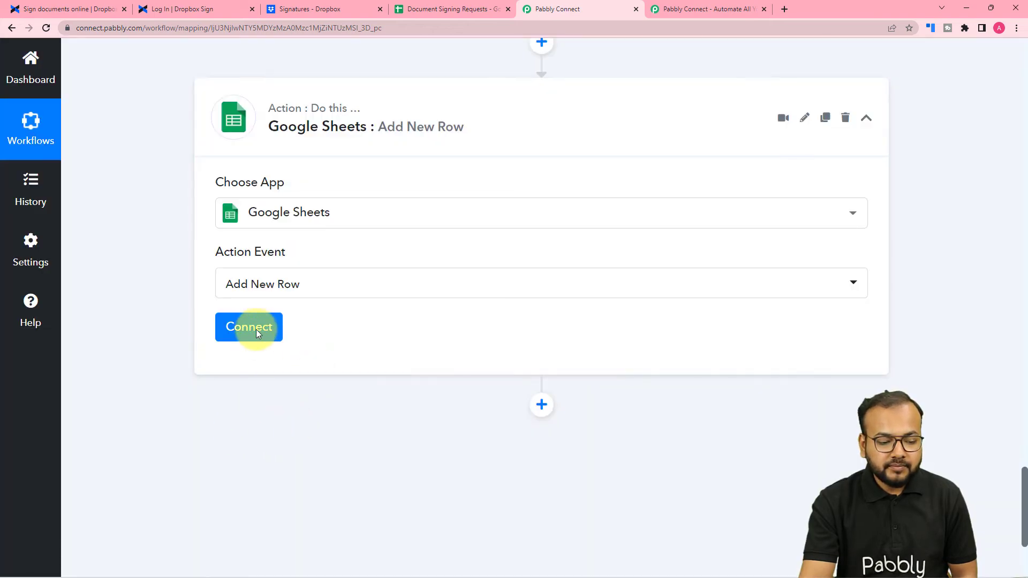
- Connect the Google Sheets action through a new connection, signing in with the Pabbly Google account and granting the requested access
click(256, 330)
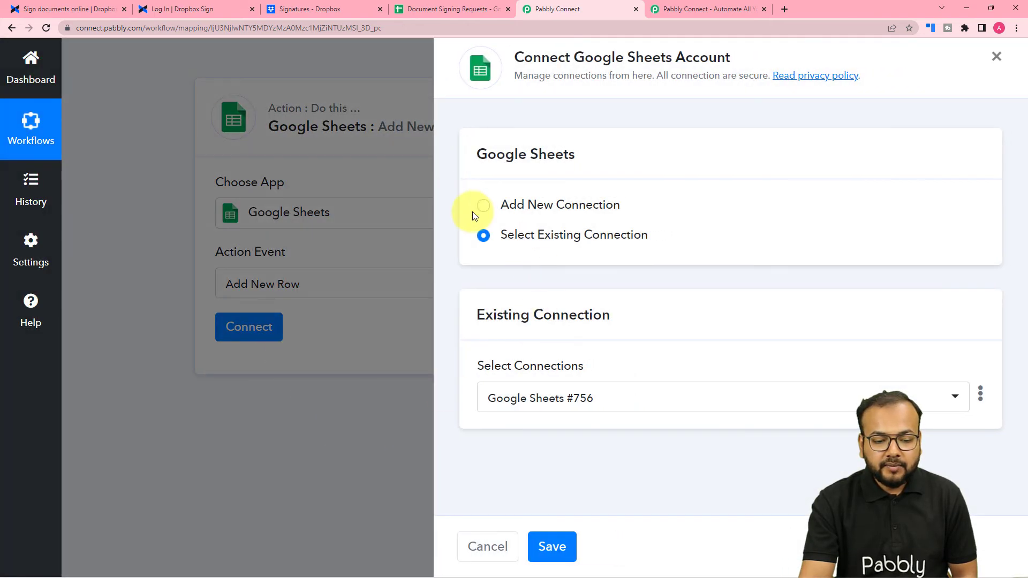
click(482, 206)
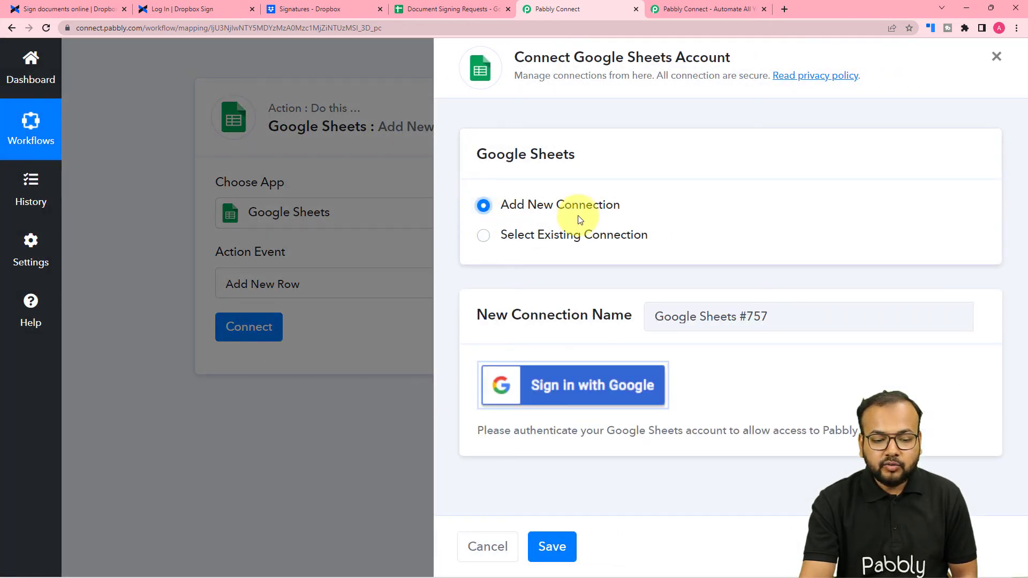
click(555, 394)
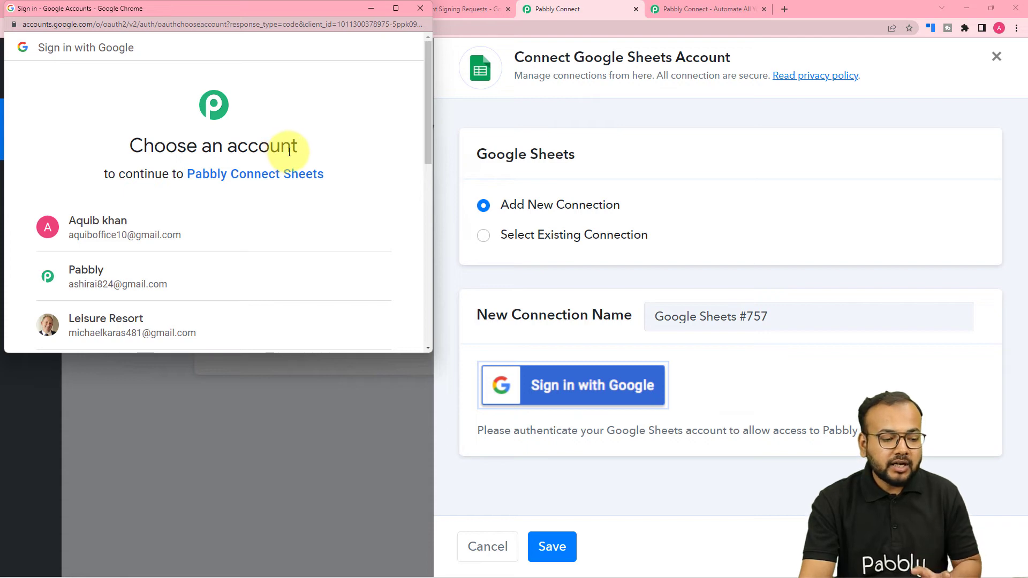
click(163, 276)
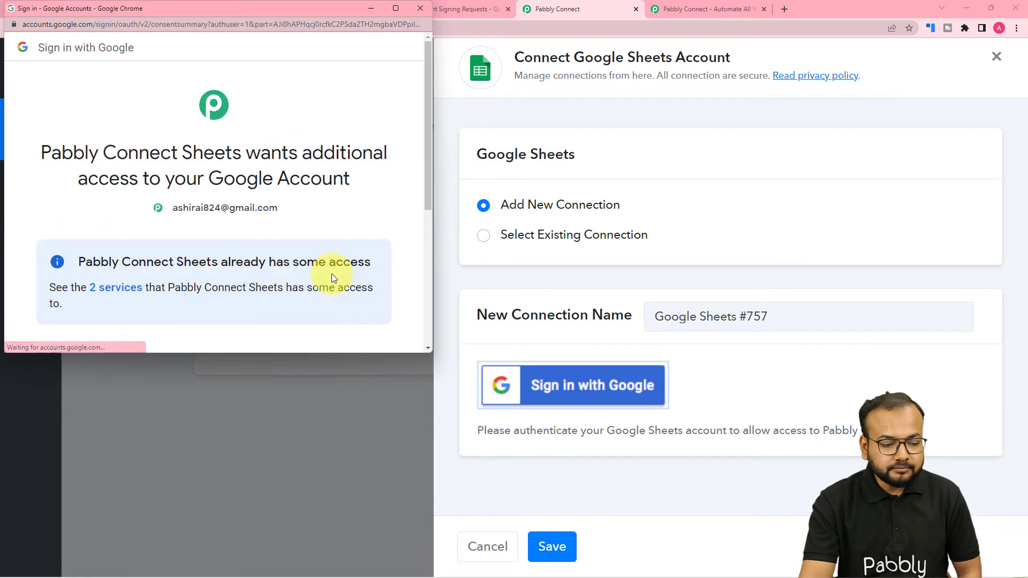
scroll(181, 199, down, 2)
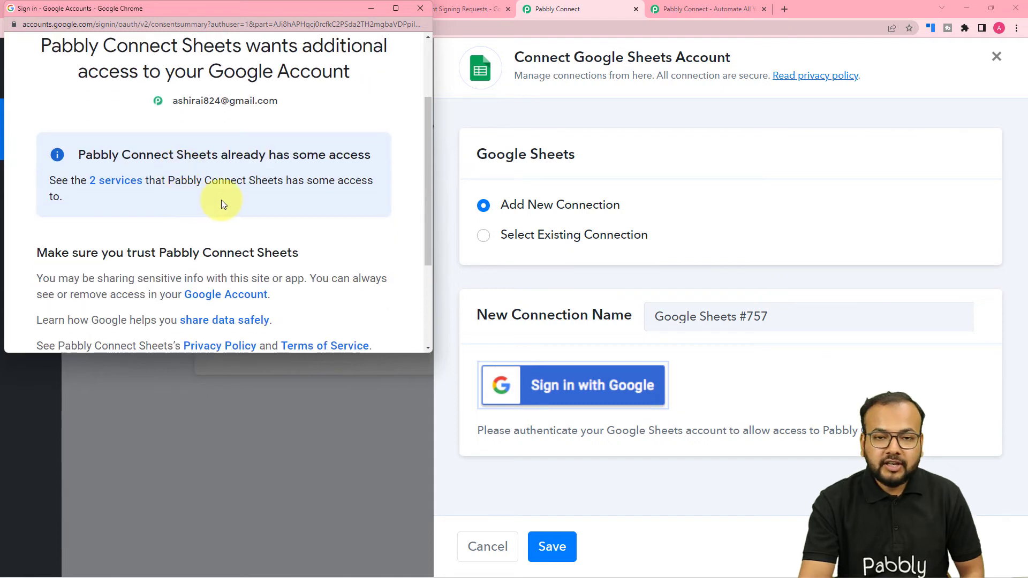
scroll(220, 200, down, 2)
click(260, 279)
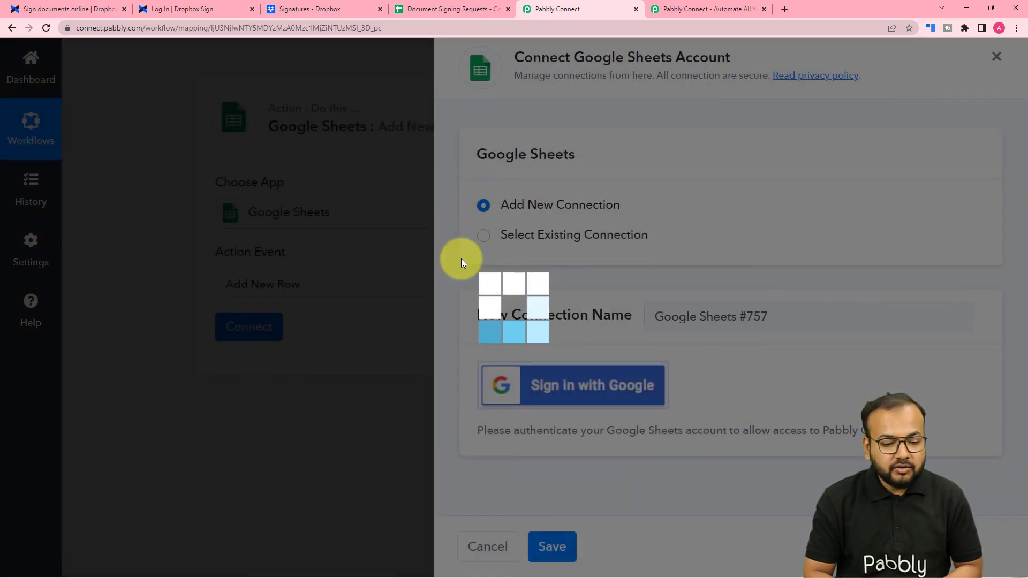
- Select the Document Signing Requests spreadsheet for the new row and check the target sheet against the open spreadsheet
scroll(461, 259, down, 6)
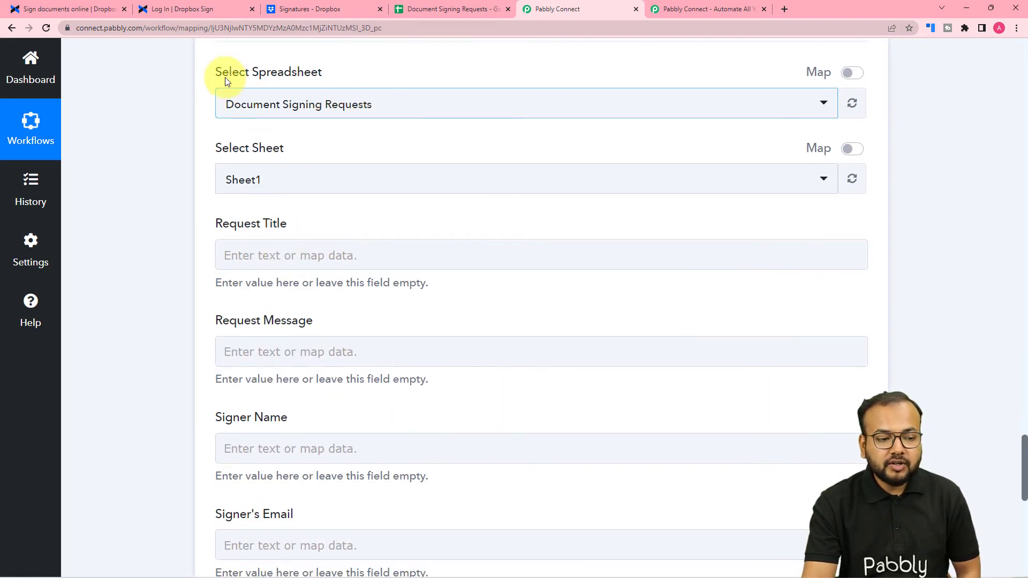
click(452, 9)
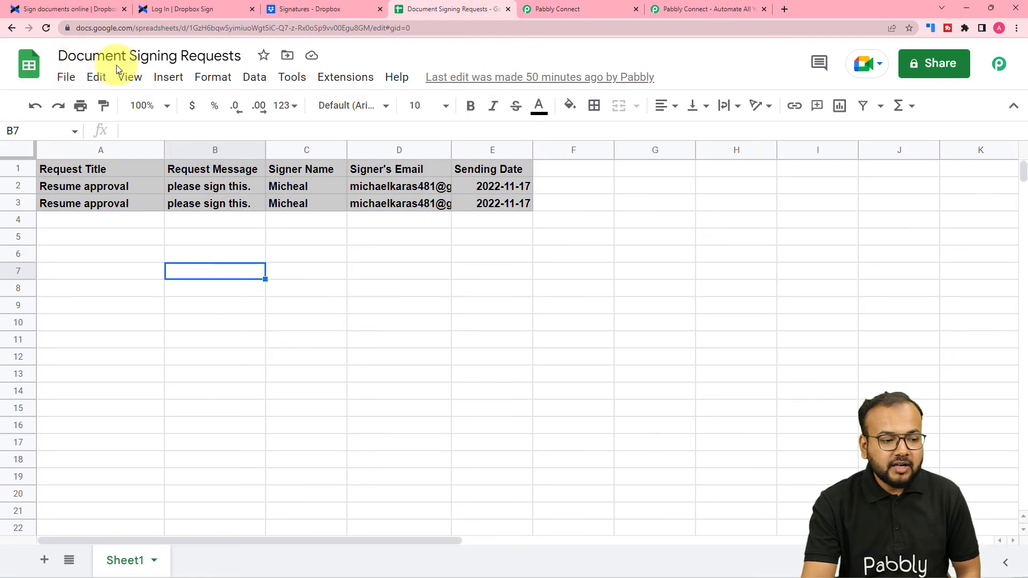
click(592, 5)
click(363, 114)
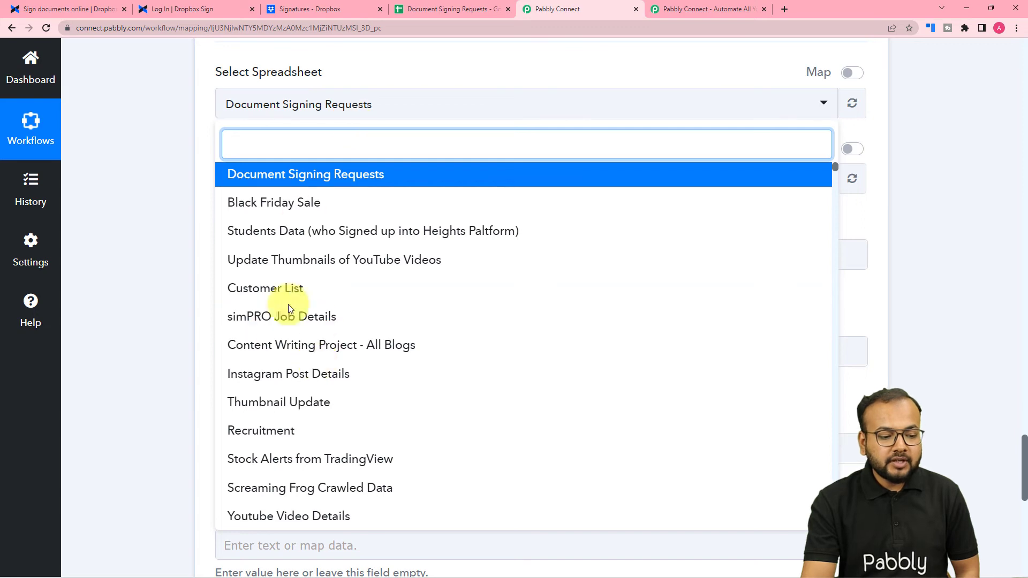
click(271, 183)
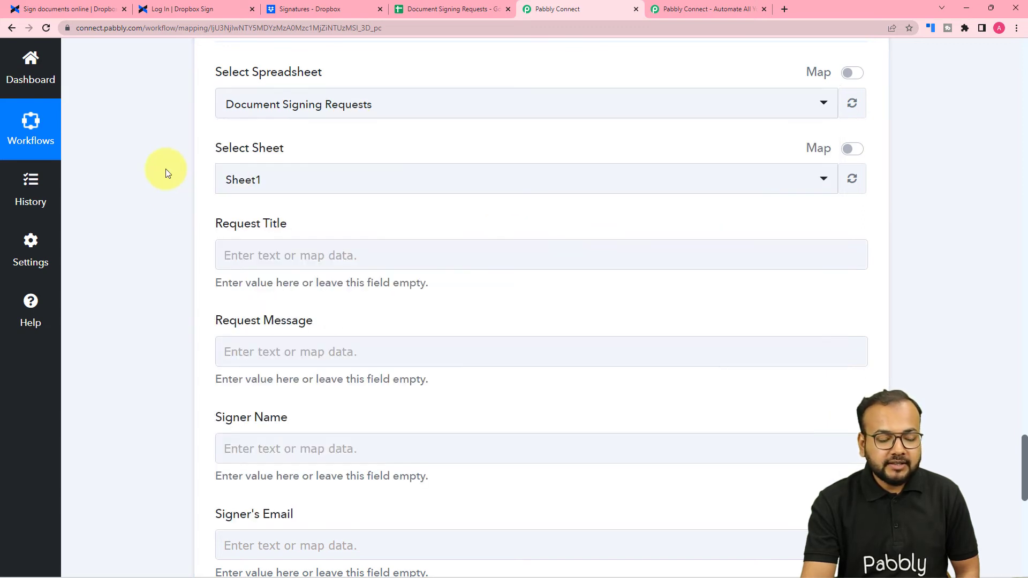
scroll(175, 224, down, 1)
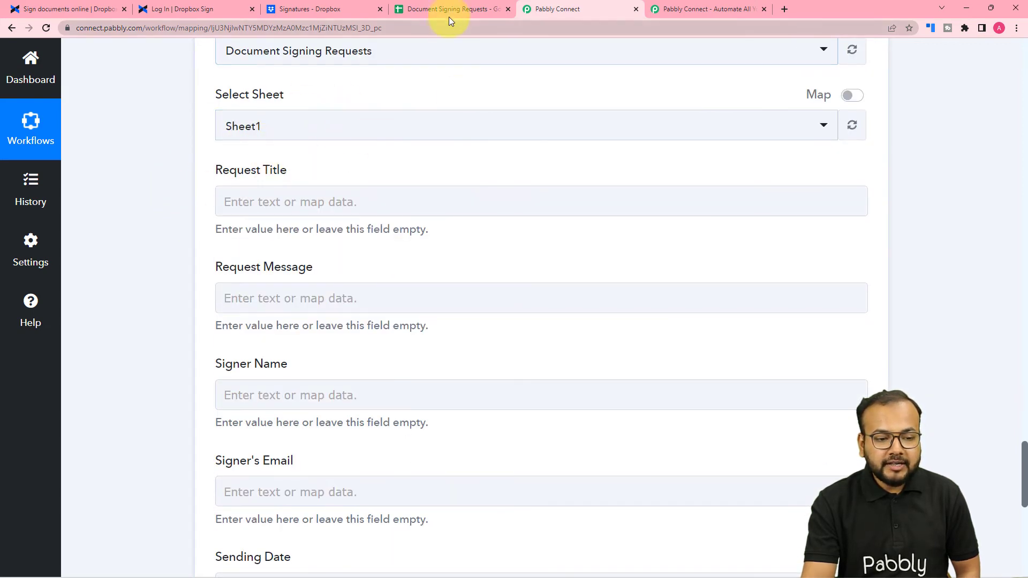
click(449, 11)
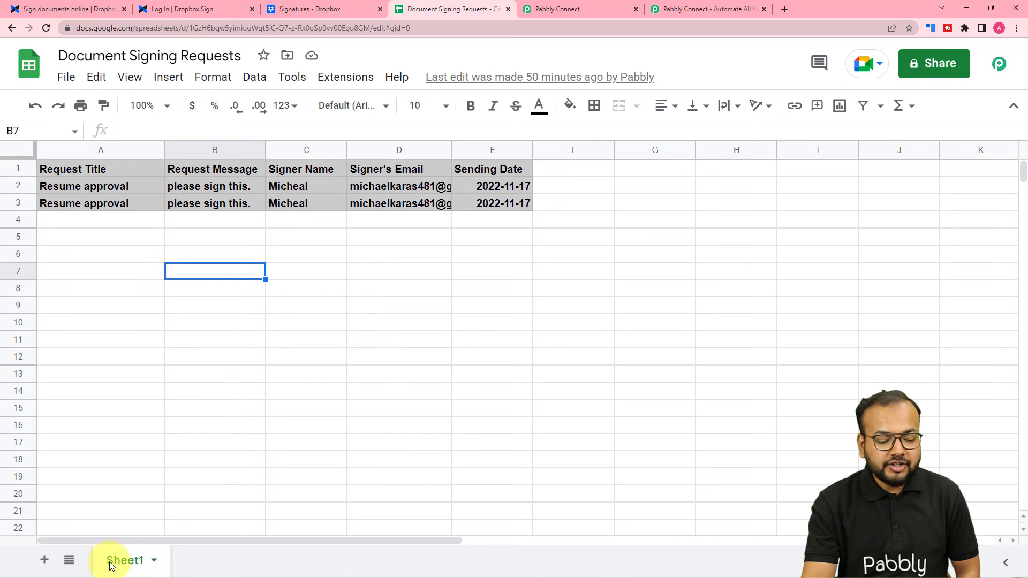
click(588, 8)
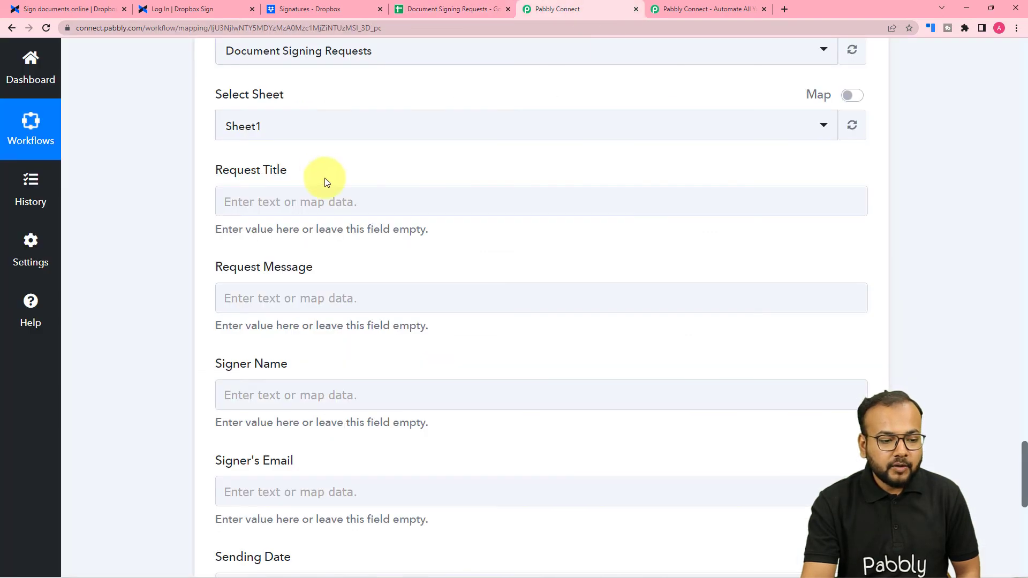
- Compare the row fields of the Google Sheets action with the column headers in the Document Signing Requests spreadsheet
scroll(328, 233, down, 1)
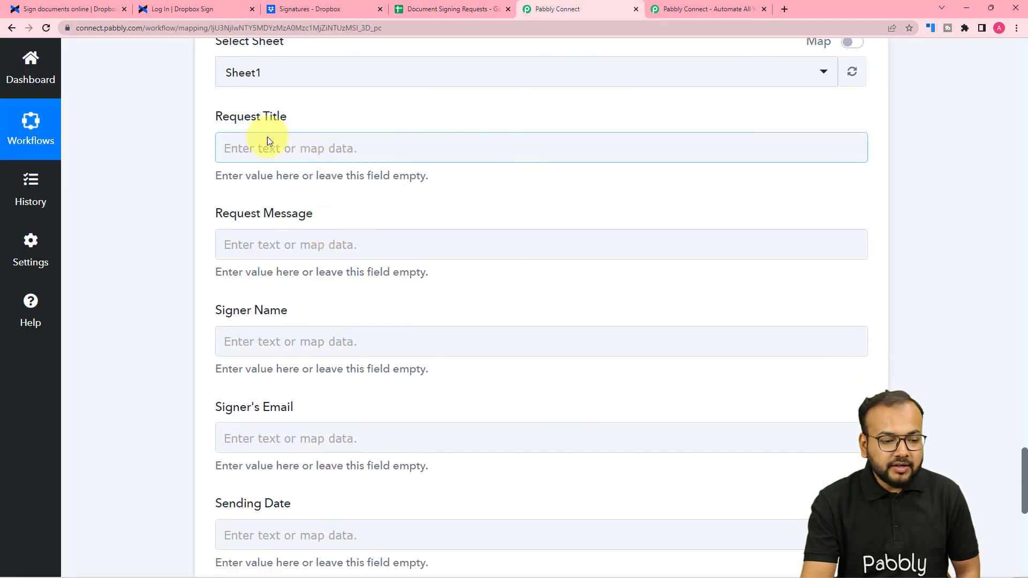
click(234, 238)
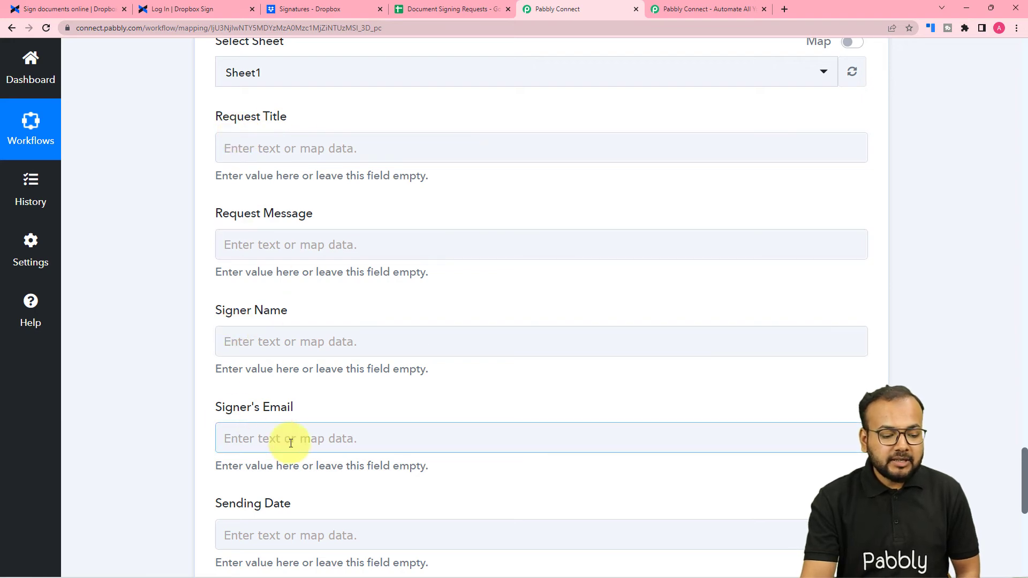
scroll(268, 429, down, 2)
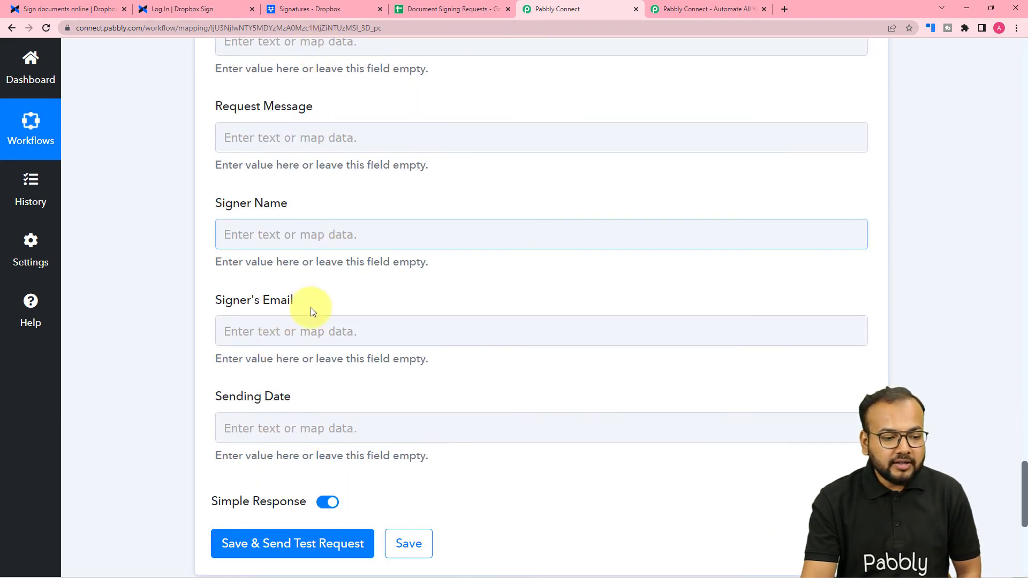
click(423, 8)
click(127, 171)
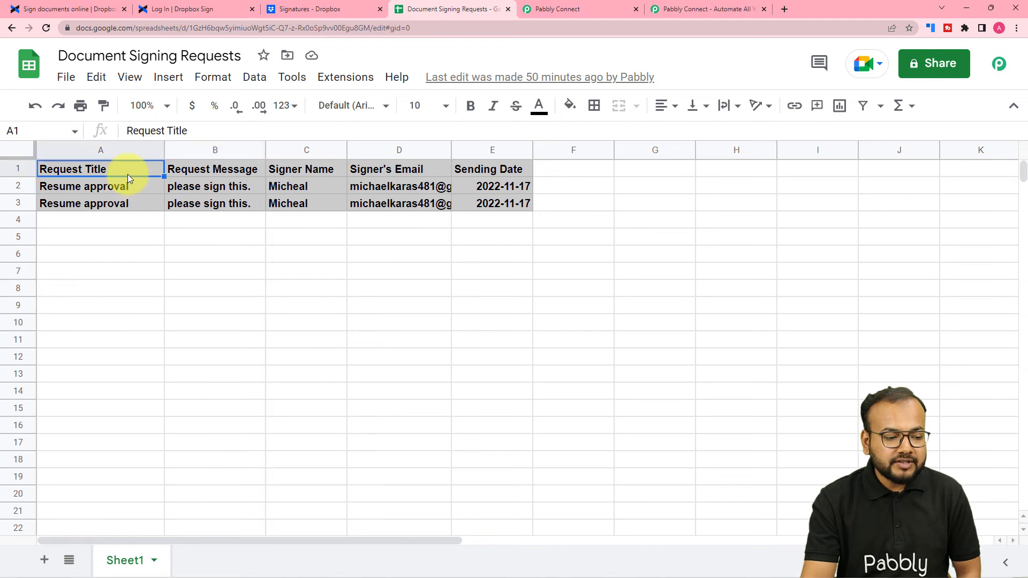
click(231, 171)
click(289, 173)
click(418, 172)
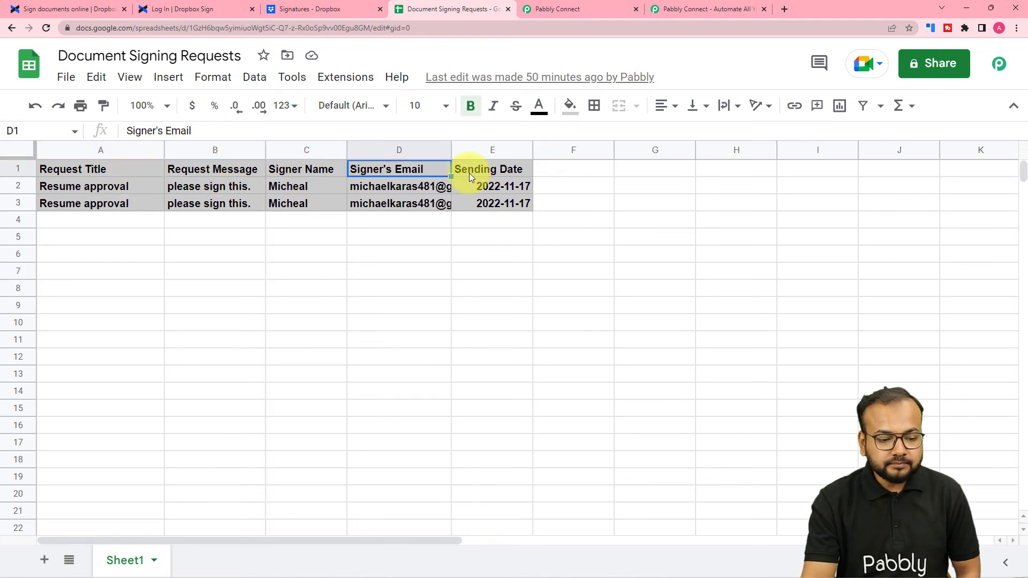
click(484, 174)
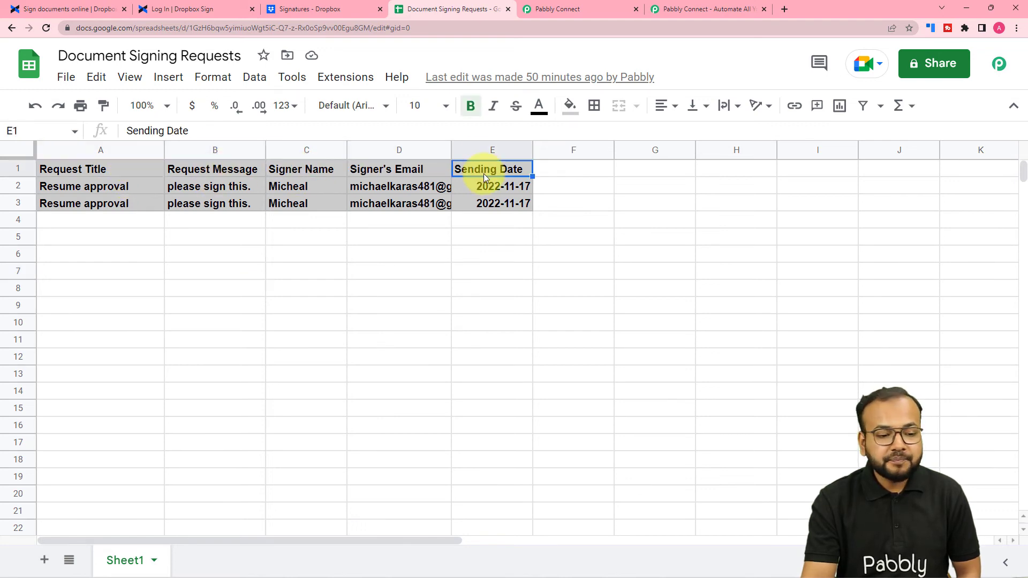
click(554, 9)
scroll(365, 149, up, 2)
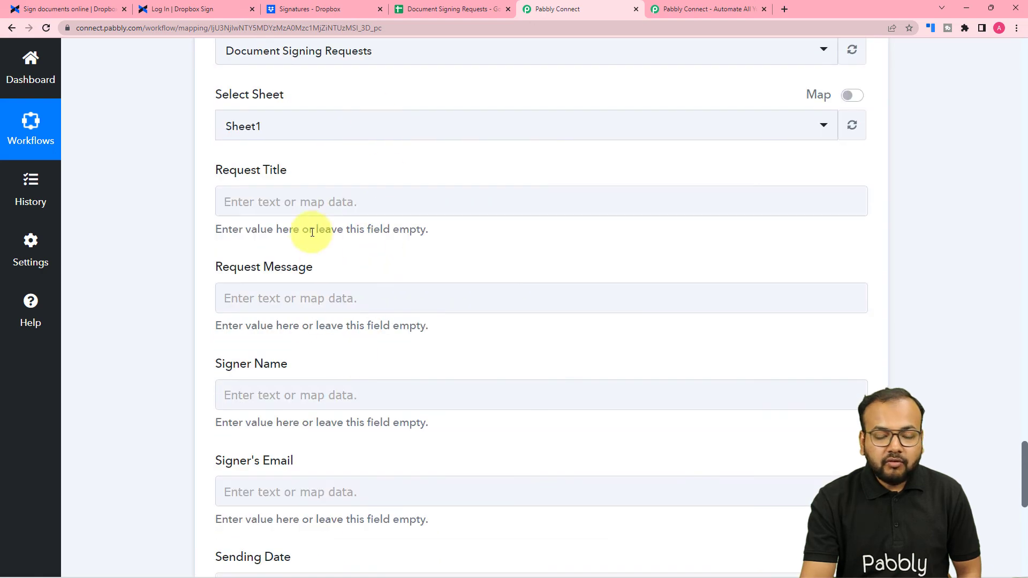
click(343, 310)
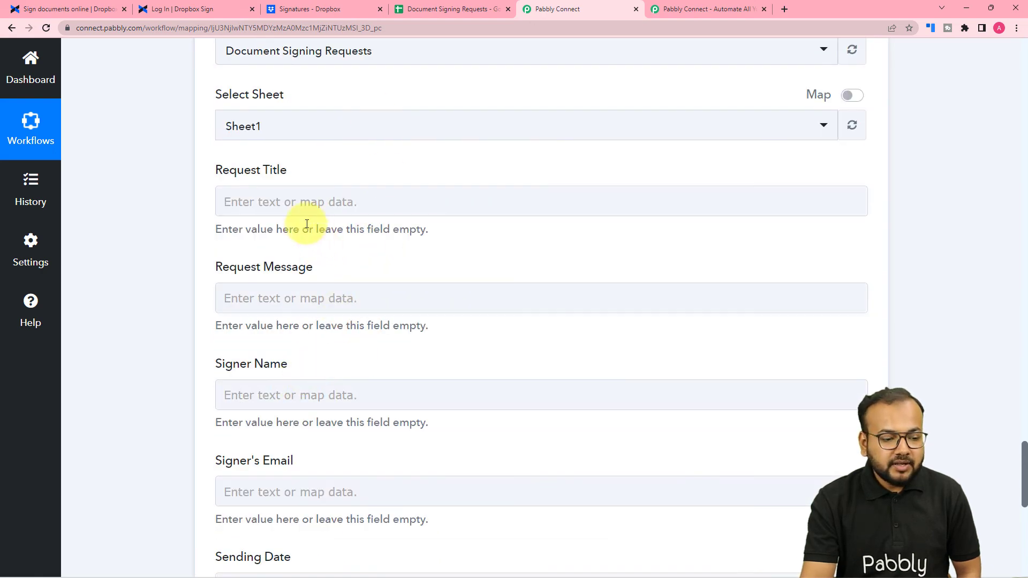
- Map the Request Title field to Json Signature Request Title from the Dropbox Sign webhook data
click(264, 196)
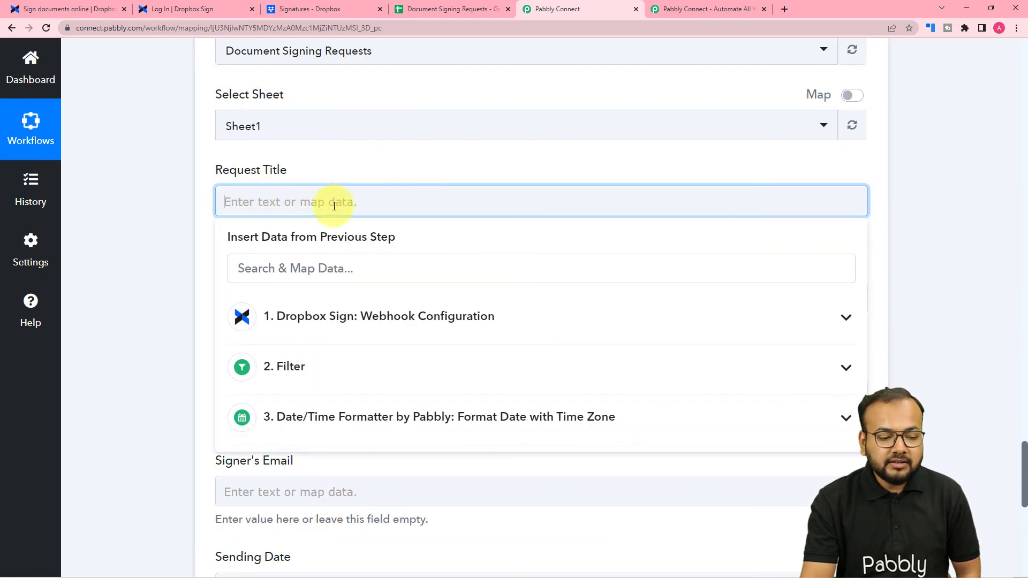
click(313, 332)
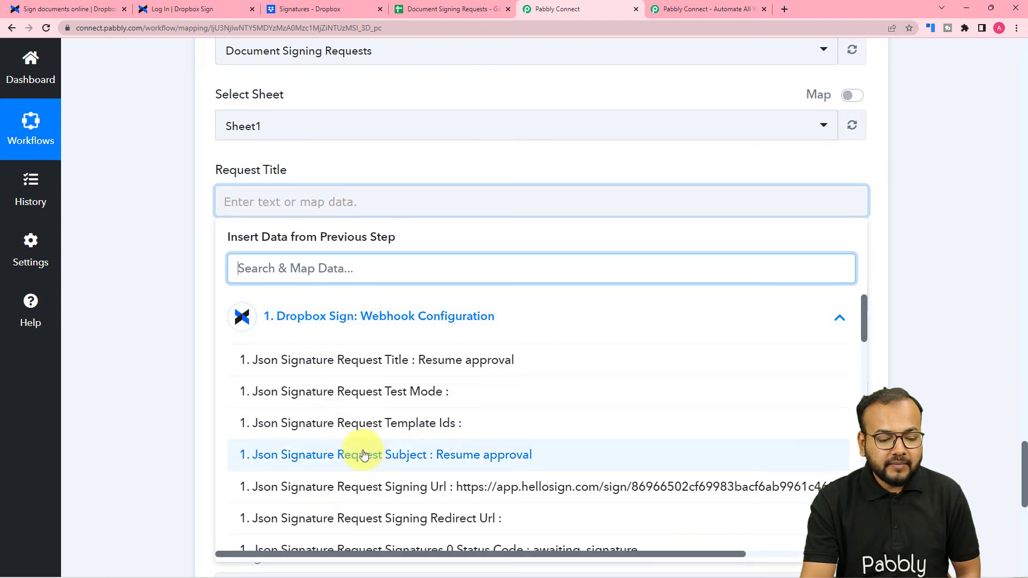
click(403, 367)
click(166, 258)
- Map the Request Message field to Json Signature Request Message from the Dropbox Sign webhook data
scroll(166, 258, down, 1)
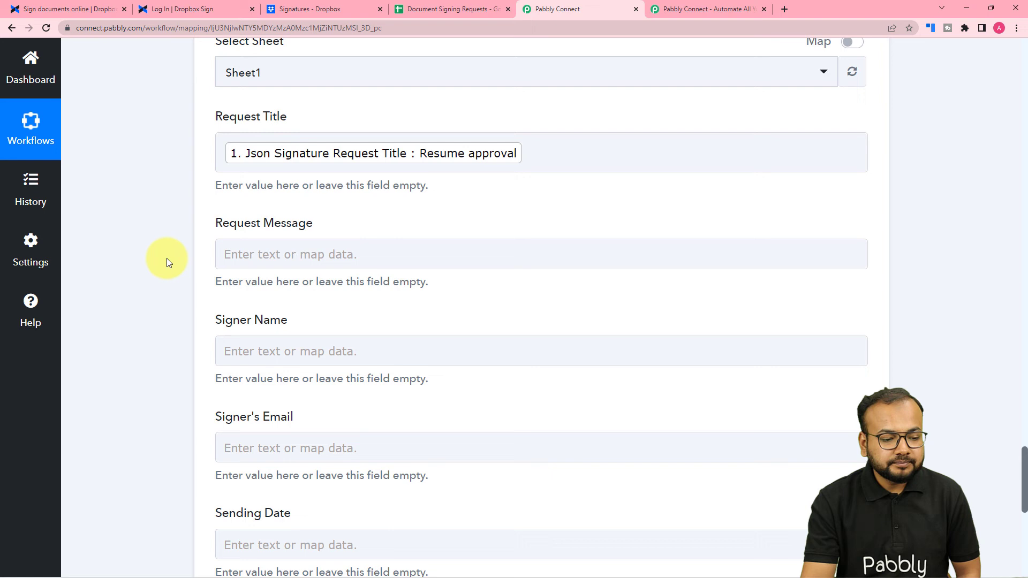
click(309, 256)
click(335, 377)
scroll(405, 417, down, 4)
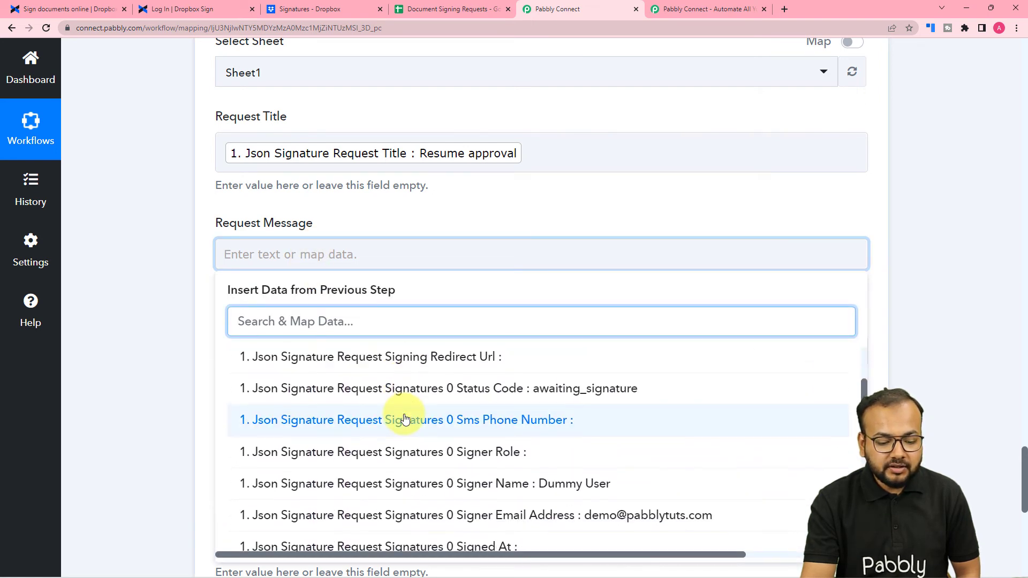
scroll(405, 418, down, 7)
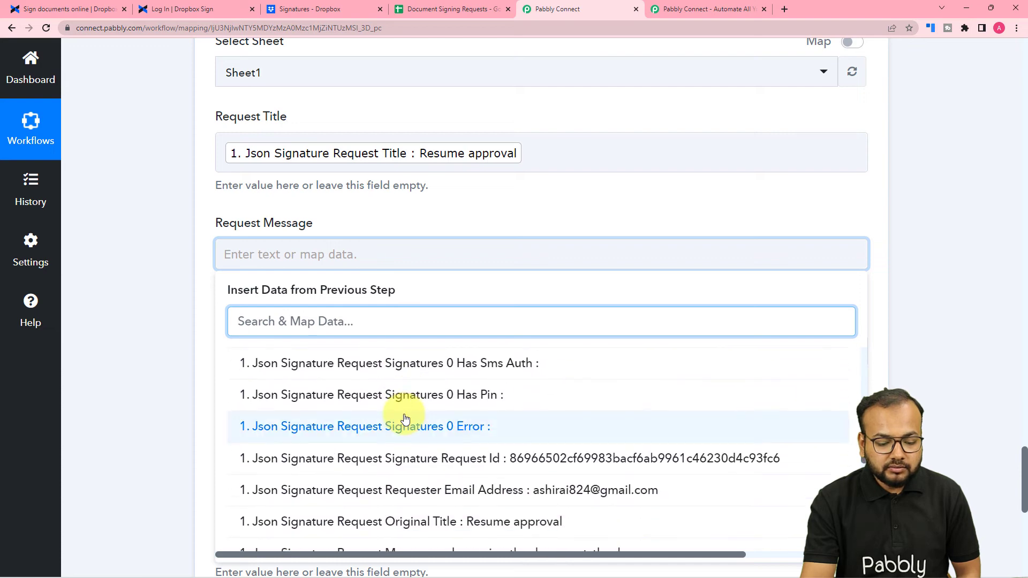
scroll(403, 417, down, 3)
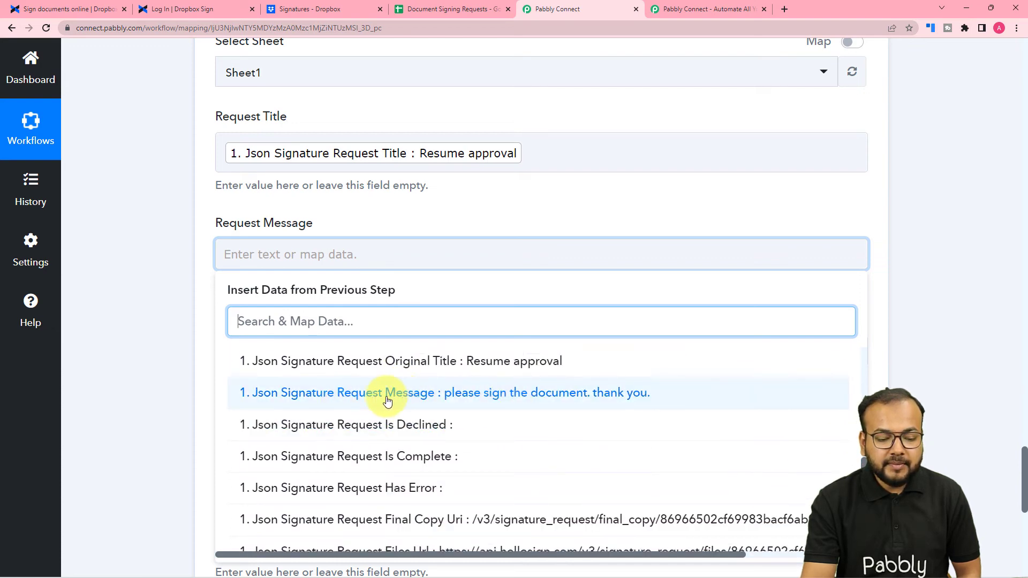
click(407, 401)
click(127, 285)
- Map the Signer Name field to Json Signature Request Signatures 0 Signer Name from the Dropbox Sign webhook data
scroll(127, 284, down, 3)
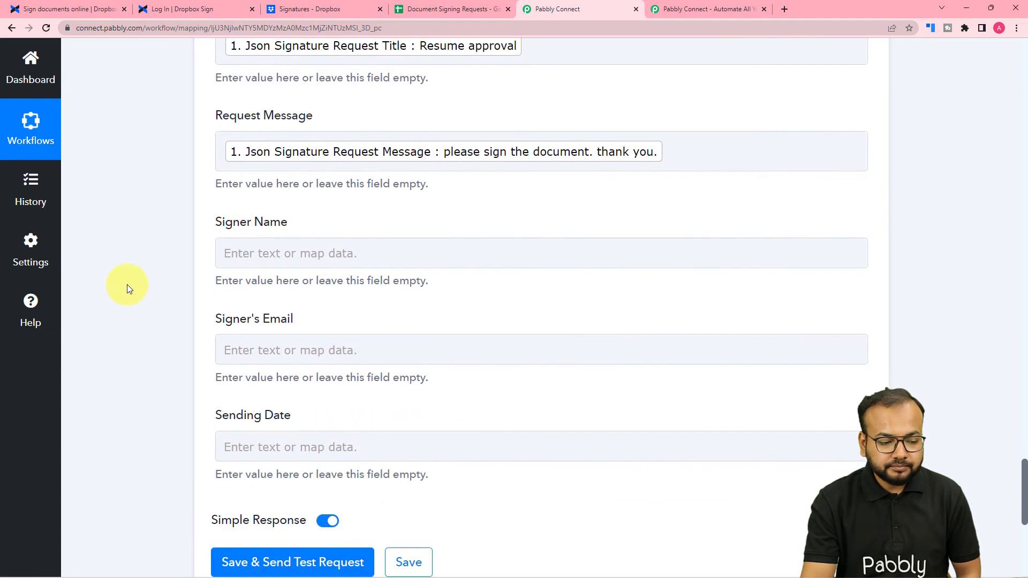
click(328, 149)
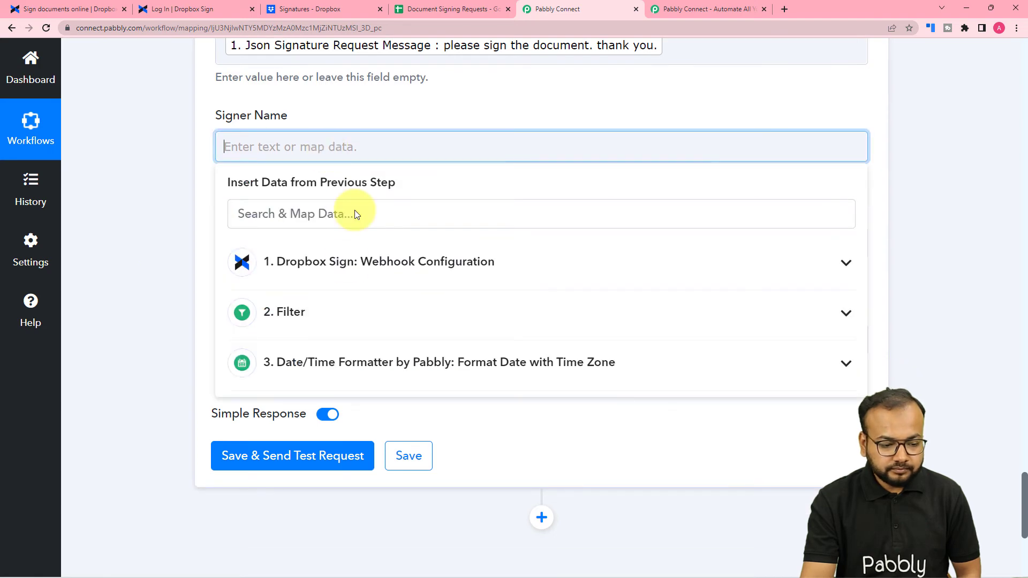
click(342, 262)
scroll(381, 393, down, 4)
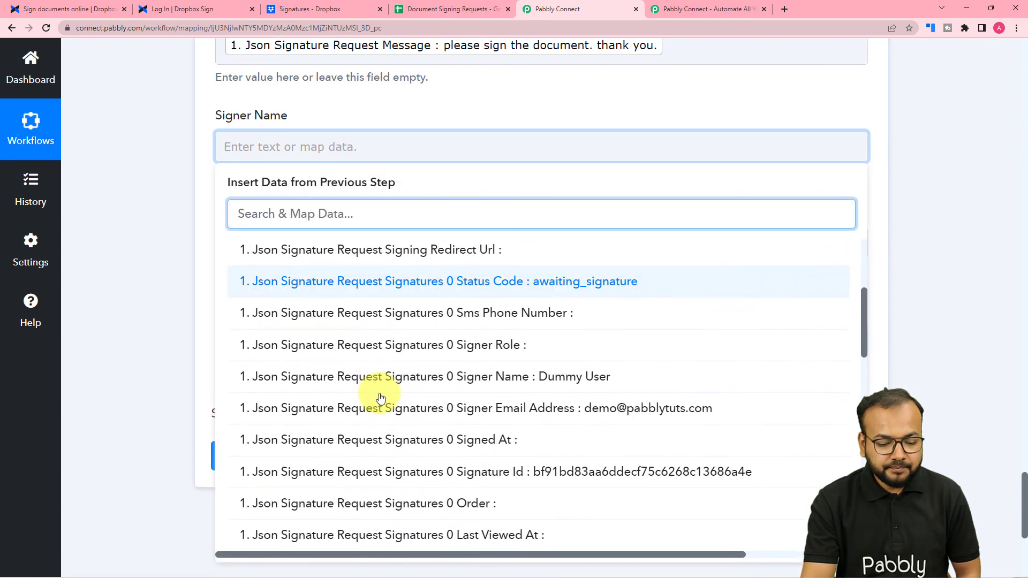
click(501, 384)
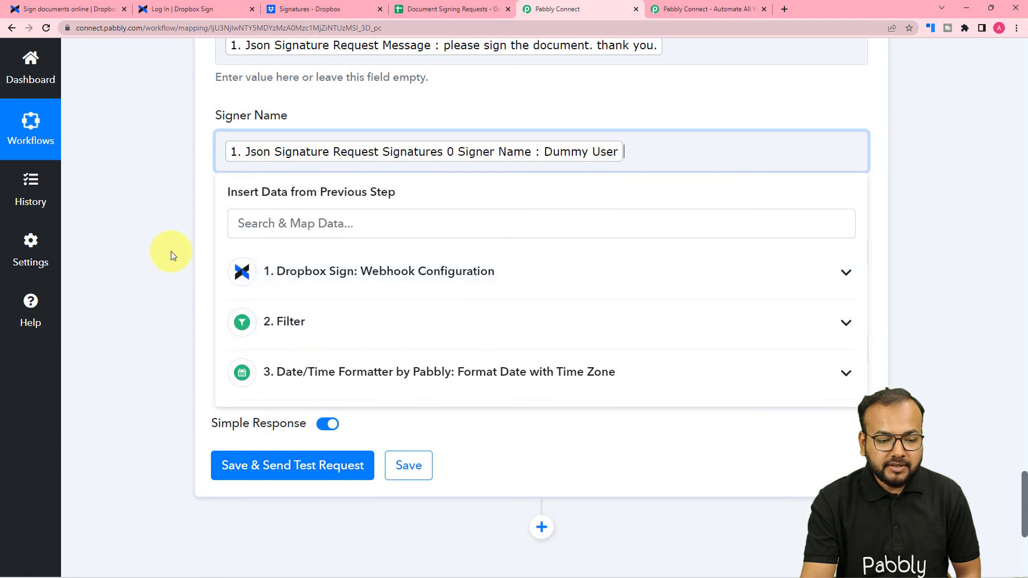
click(172, 252)
- Map the Signer's Email field to Json Signature Request Signatures 0 Signer Email Address from the Dropbox Sign webhook data
click(275, 253)
scroll(321, 262, down, 2)
click(330, 272)
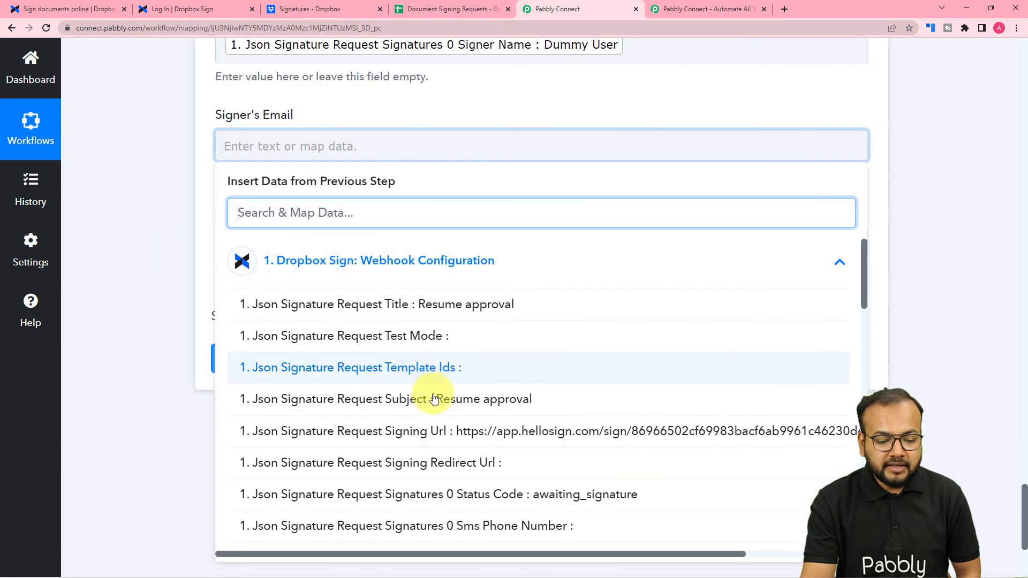
scroll(434, 396, down, 5)
click(536, 362)
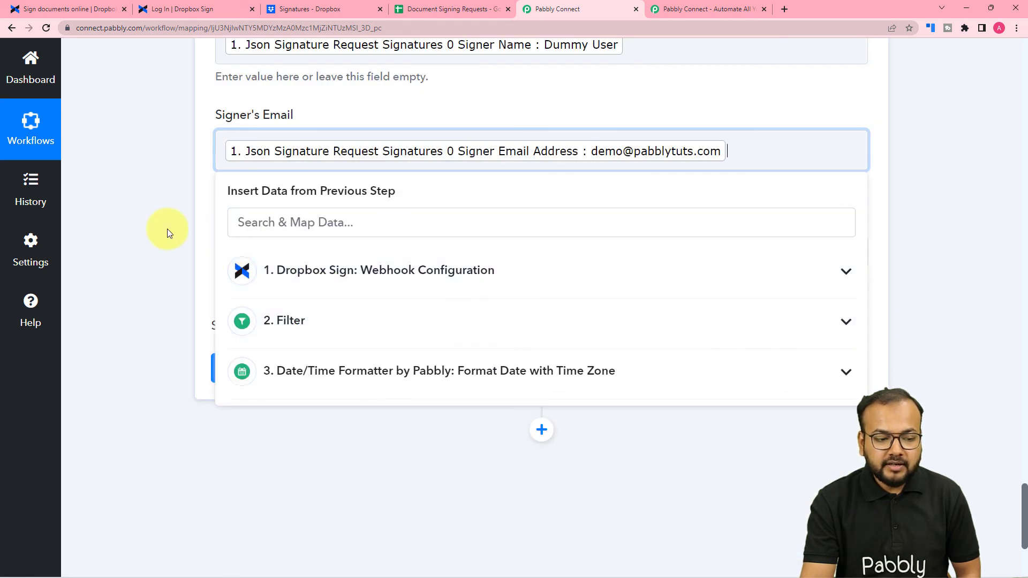
click(168, 229)
- Map the Sending Date field to the Result value of the Date/Time Formatter step
click(271, 258)
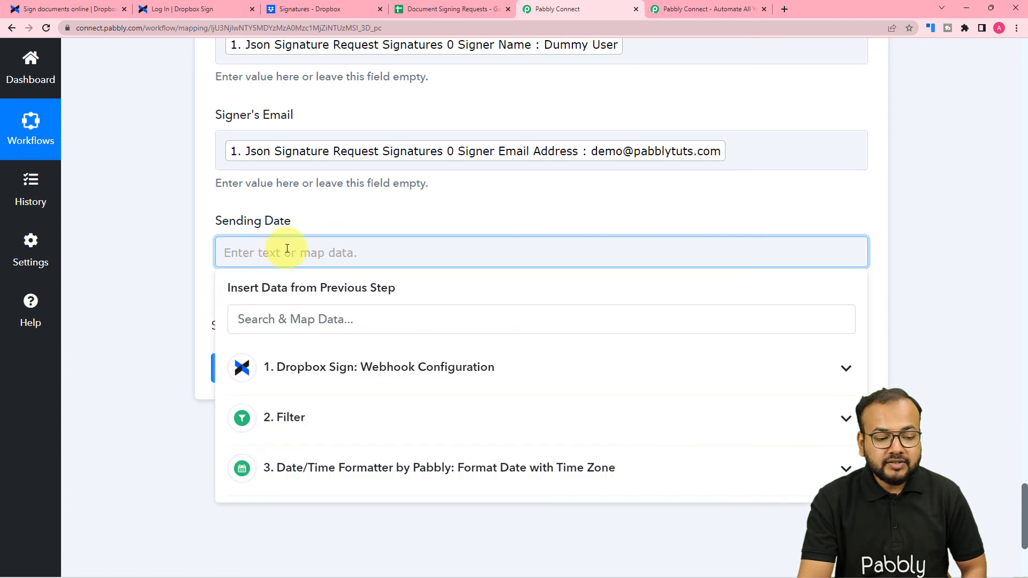
click(330, 469)
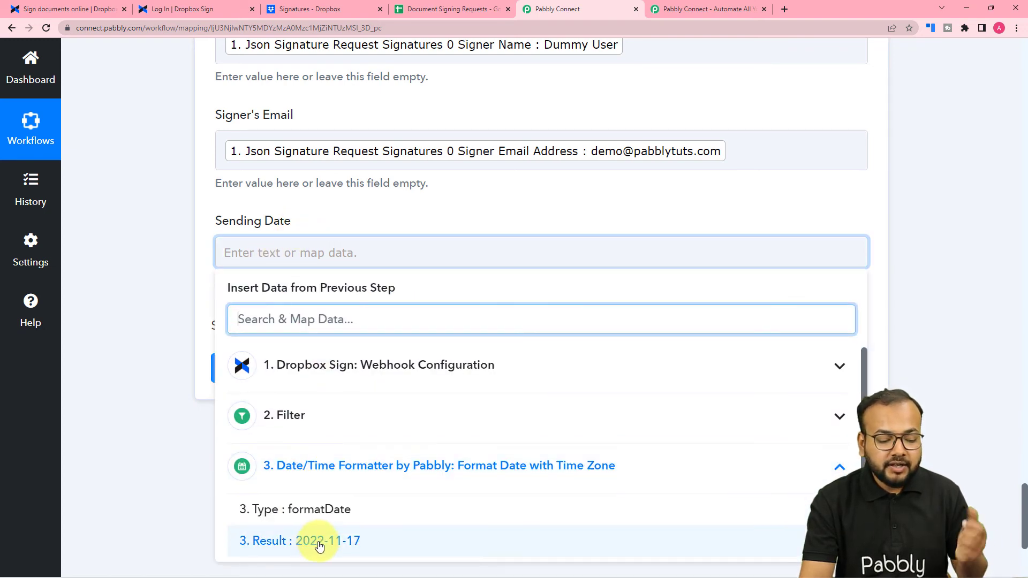
click(305, 541)
click(145, 287)
- Check the mapped fields against the spreadsheet columns, and save the Google Sheets action with a test request
scroll(167, 285, up, 5)
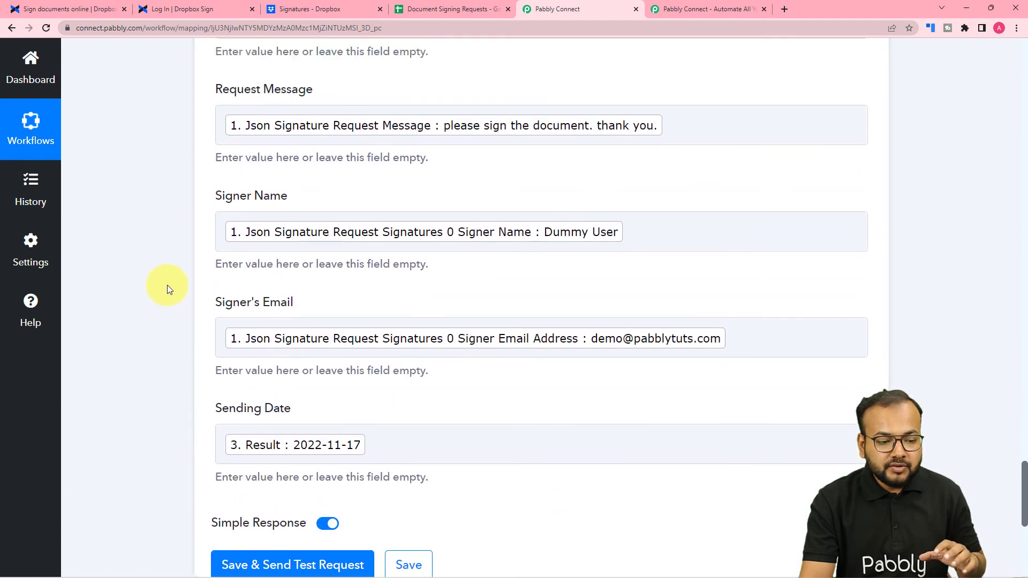
scroll(239, 285, up, 2)
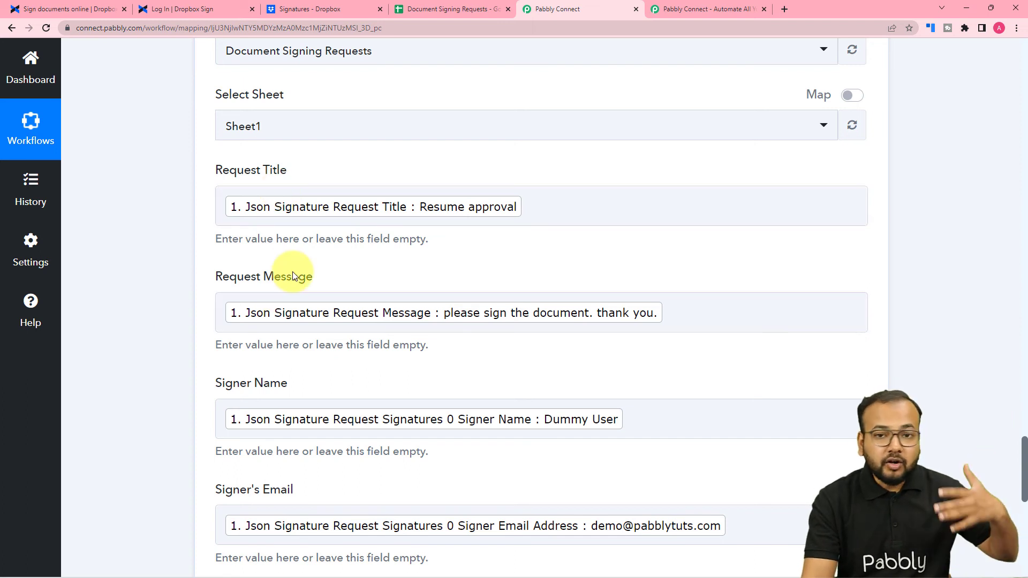
click(469, 9)
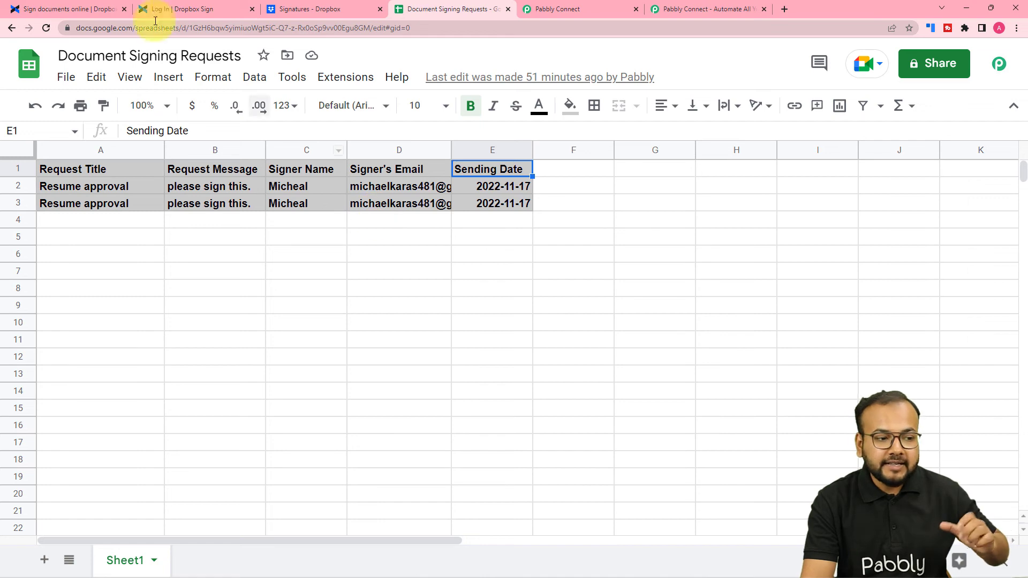
click(591, 7)
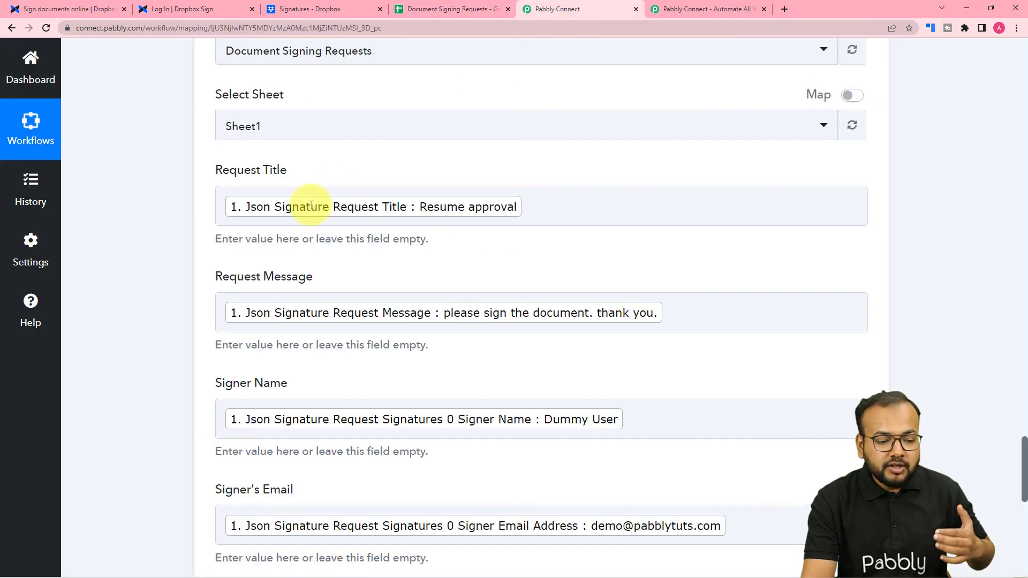
scroll(170, 269, down, 8)
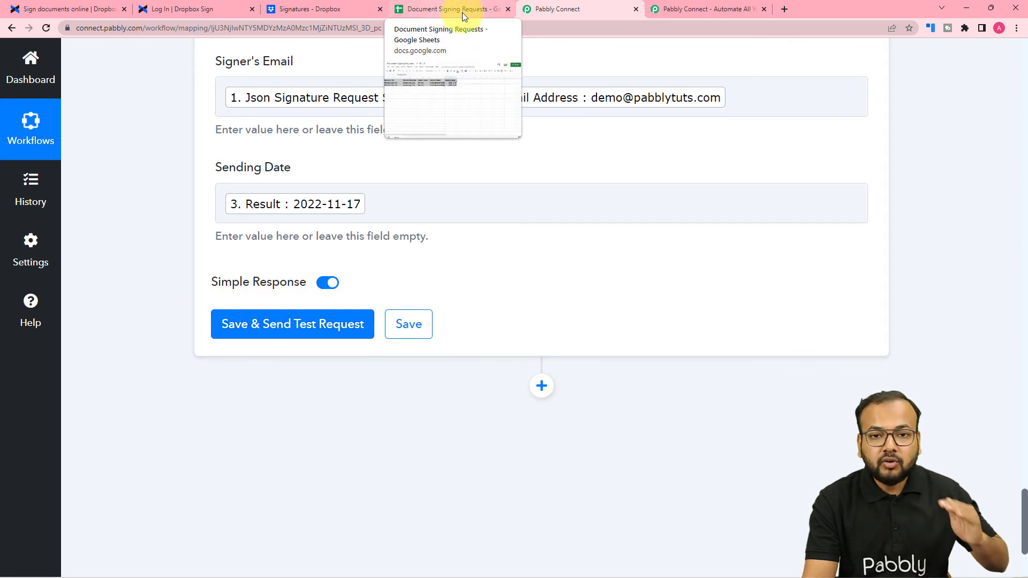
click(265, 321)
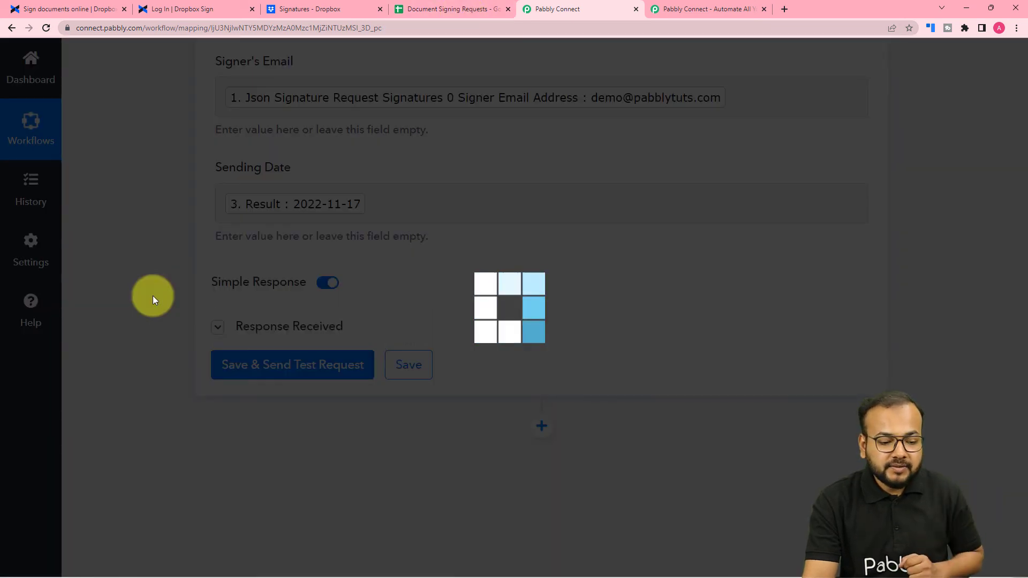
scroll(153, 298, down, 3)
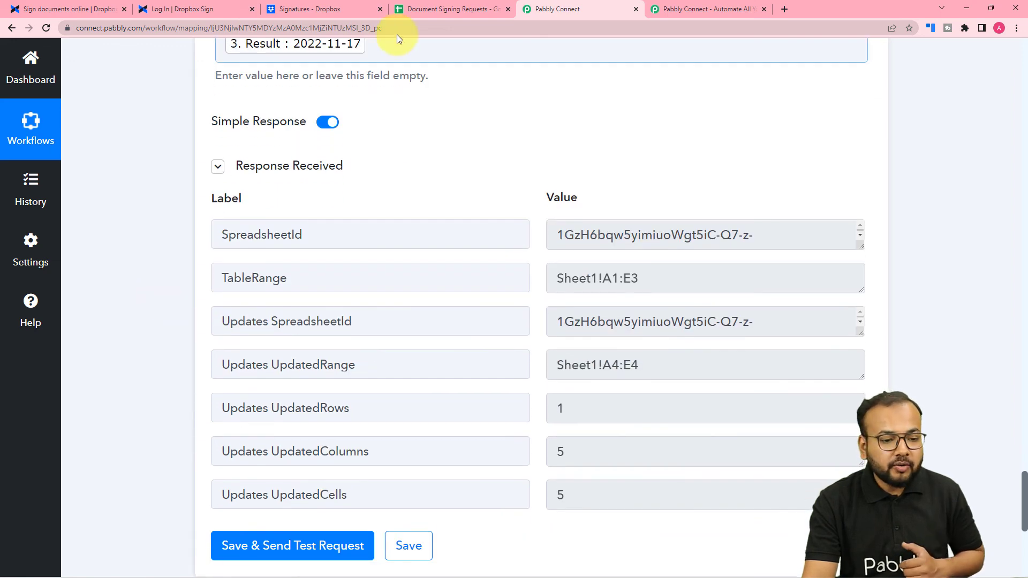
- Check the request message, signer name and signer's email in row 4 of the Document Signing Requests spreadsheet
click(419, 13)
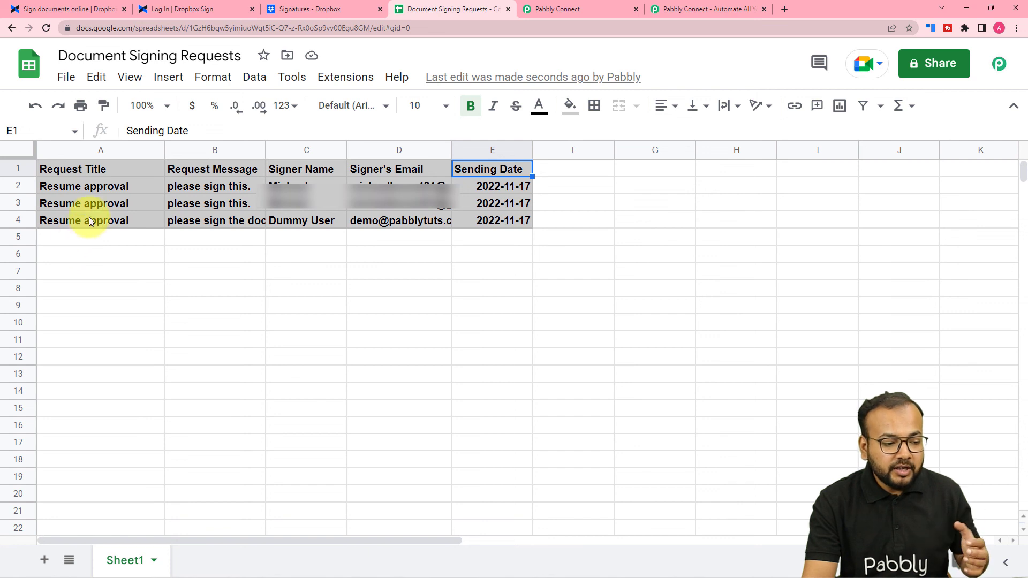
click(246, 215)
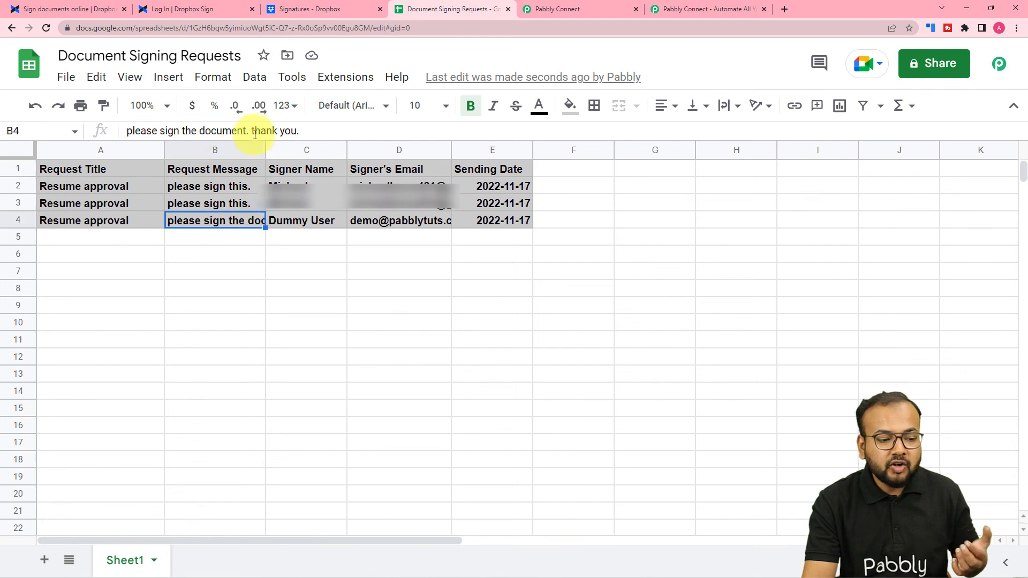
click(302, 222)
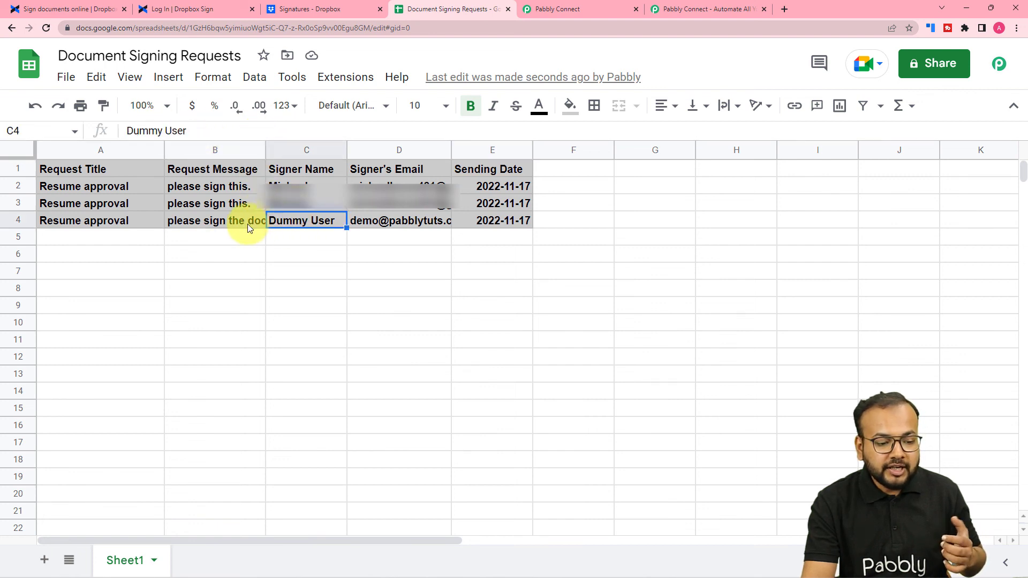
click(373, 223)
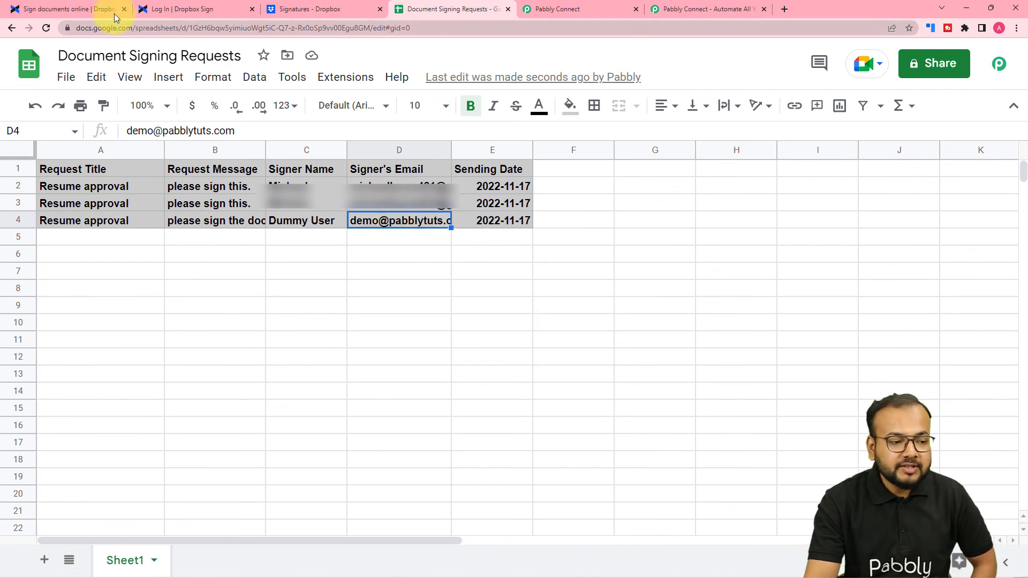
- Return to the Pabbly Connect workflow and collapse the Google Sheets, Date/Time Formatter, Filter and Dropbox Sign trigger steps for an overview
click(557, 9)
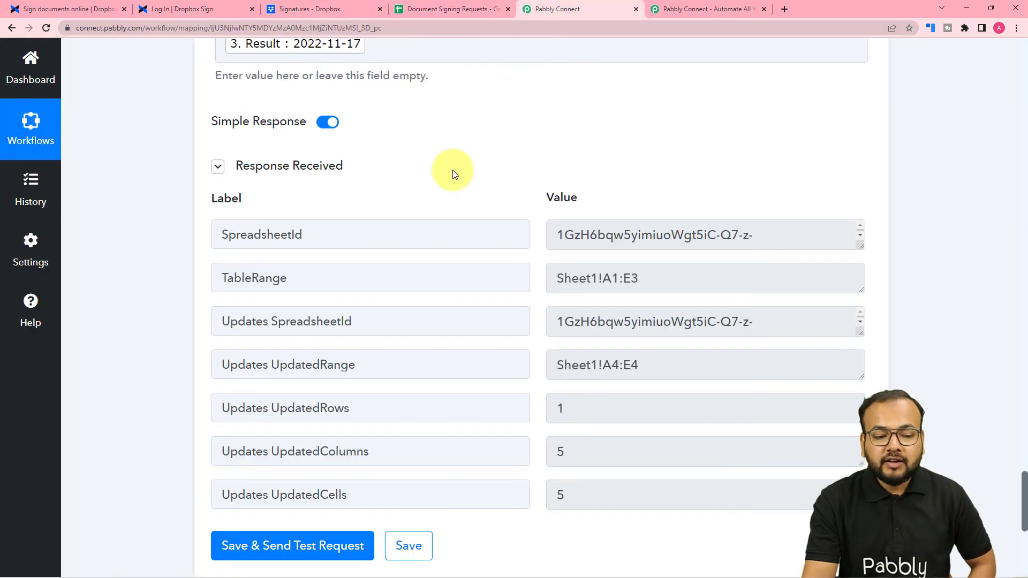
scroll(453, 175, up, 15)
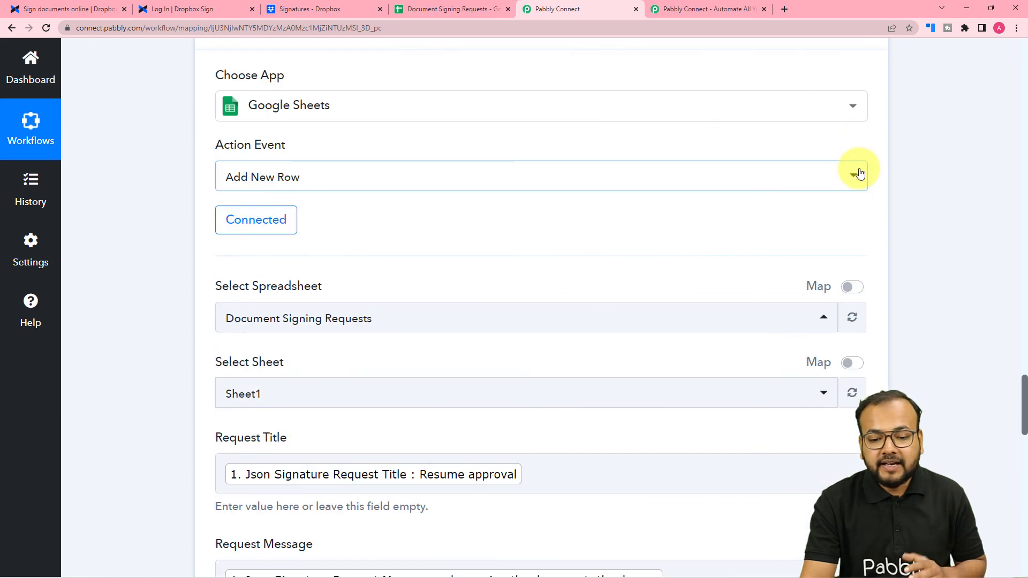
scroll(860, 173, up, 4)
click(865, 222)
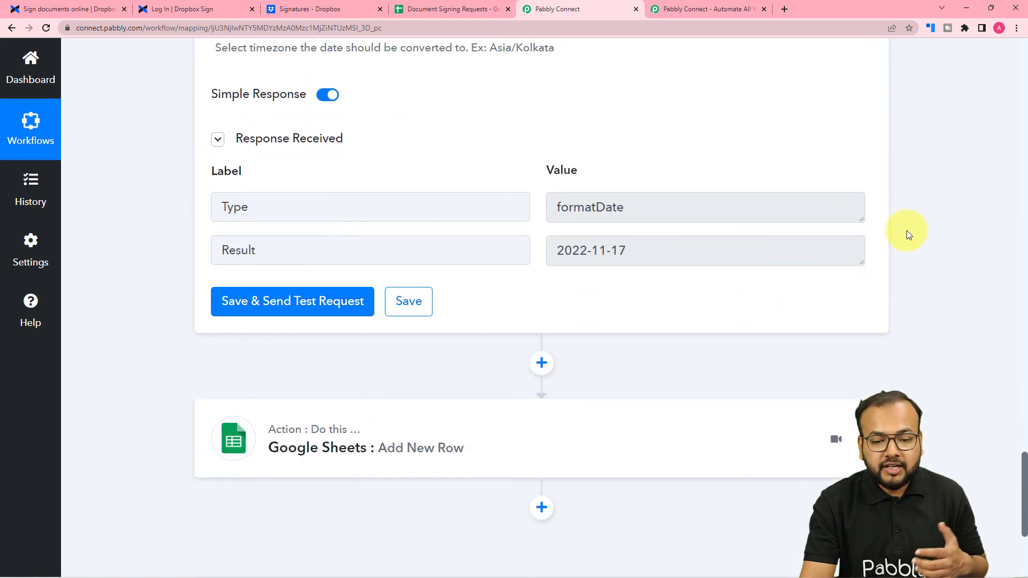
scroll(907, 230, up, 10)
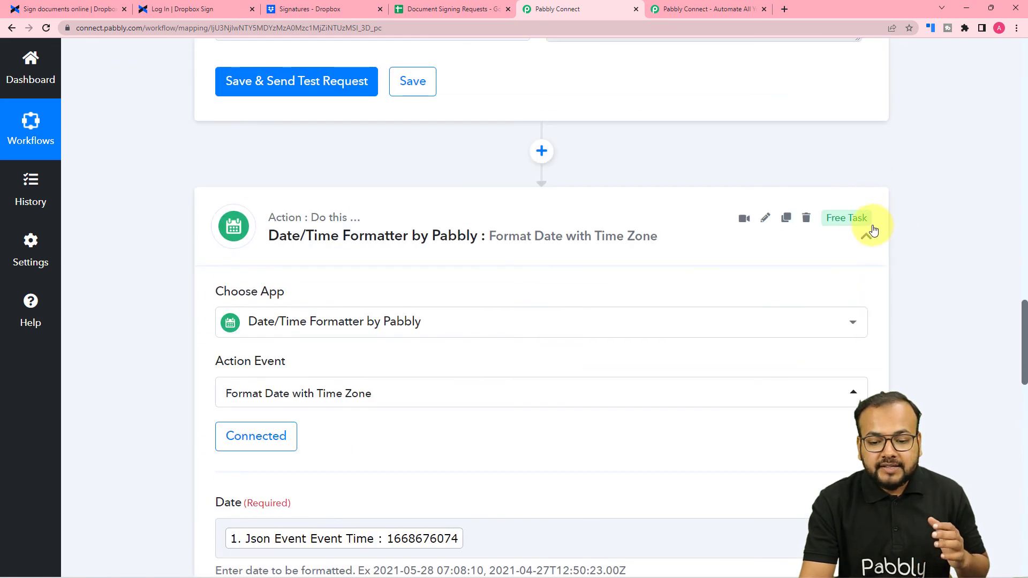
click(866, 235)
scroll(937, 238, up, 8)
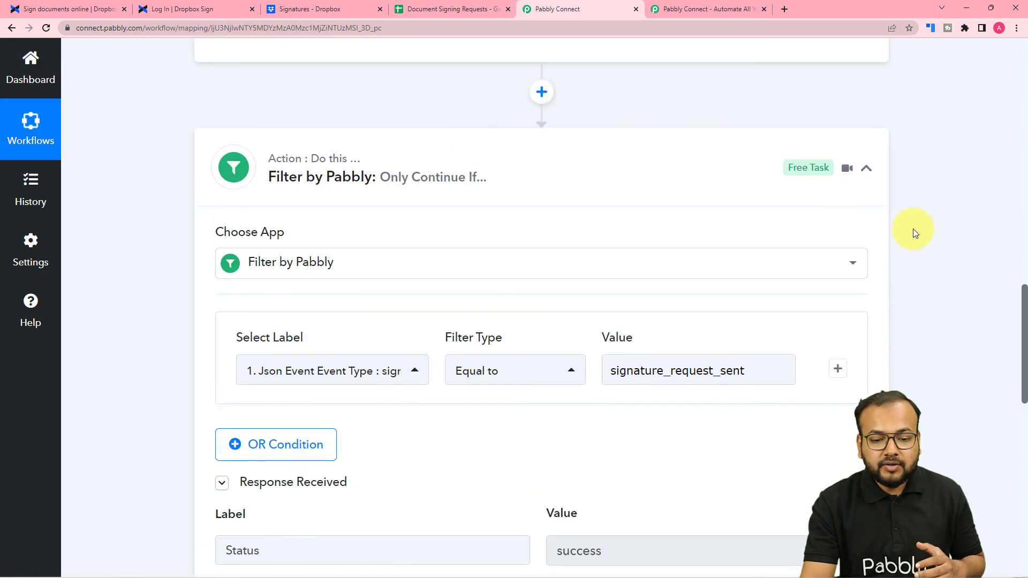
click(867, 190)
scroll(926, 209, up, 5)
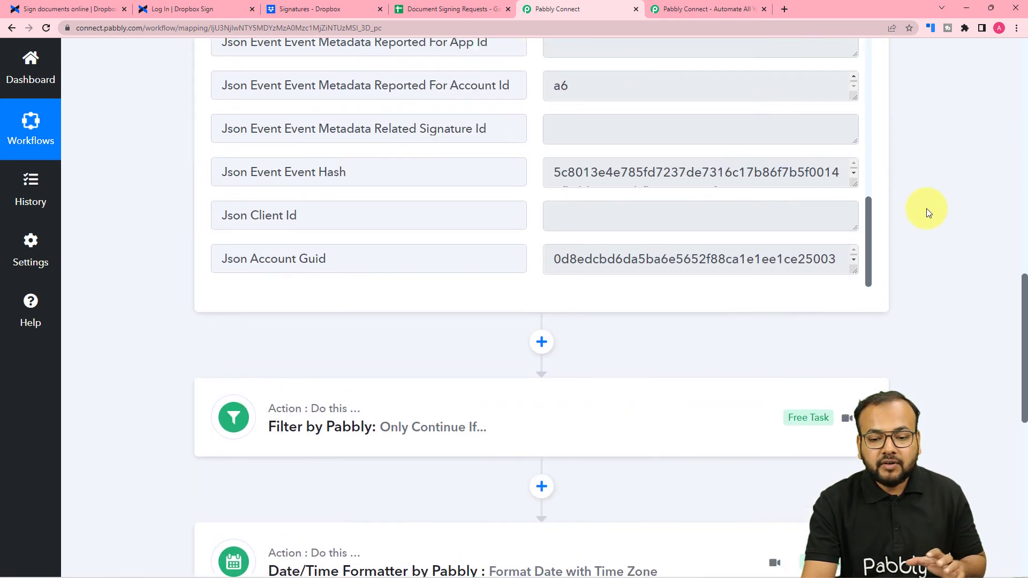
scroll(927, 212, up, 10)
click(866, 56)
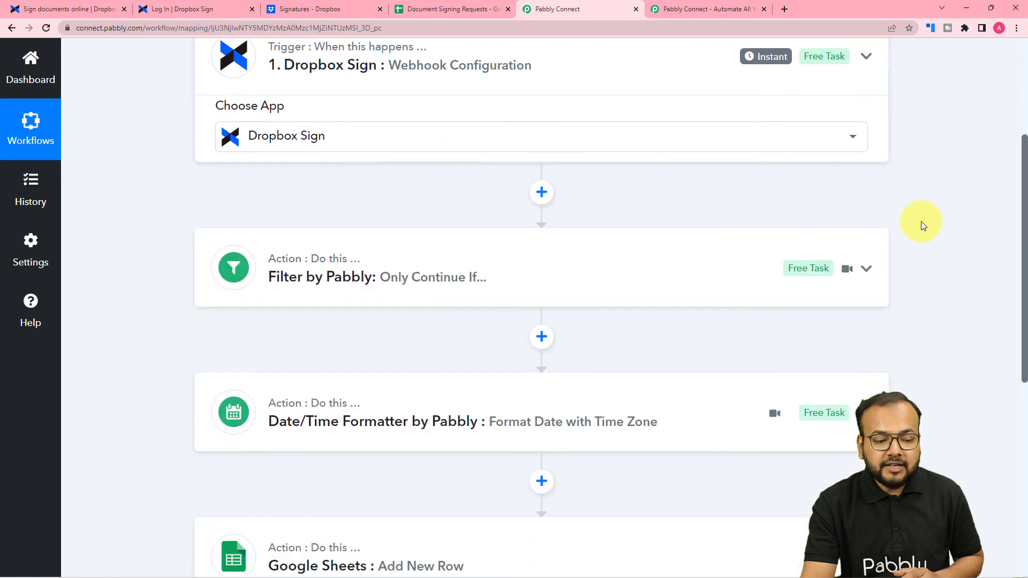